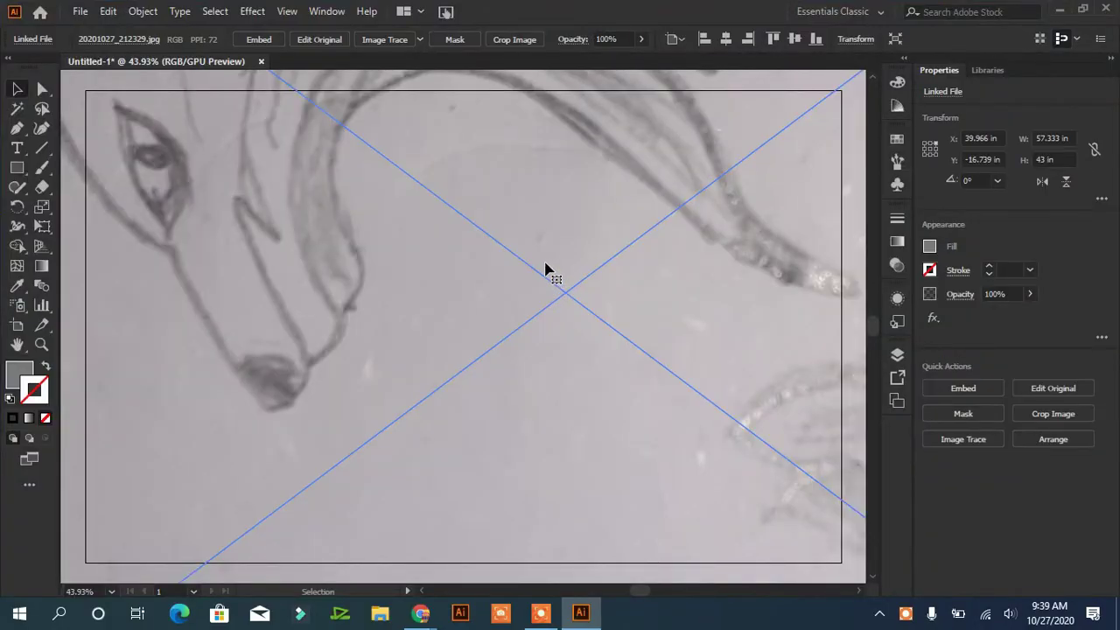
# - Rotate the wolf sketch photo upright and scale it to the artboard's full height
pyautogui.hotkey('ctrl', '-')
pyautogui.hotkey('ctrl', '-')
pyautogui.hotkey('ctrl', '-')
pyautogui.moveTo(226, 142); pyautogui.dragTo(585, 170)
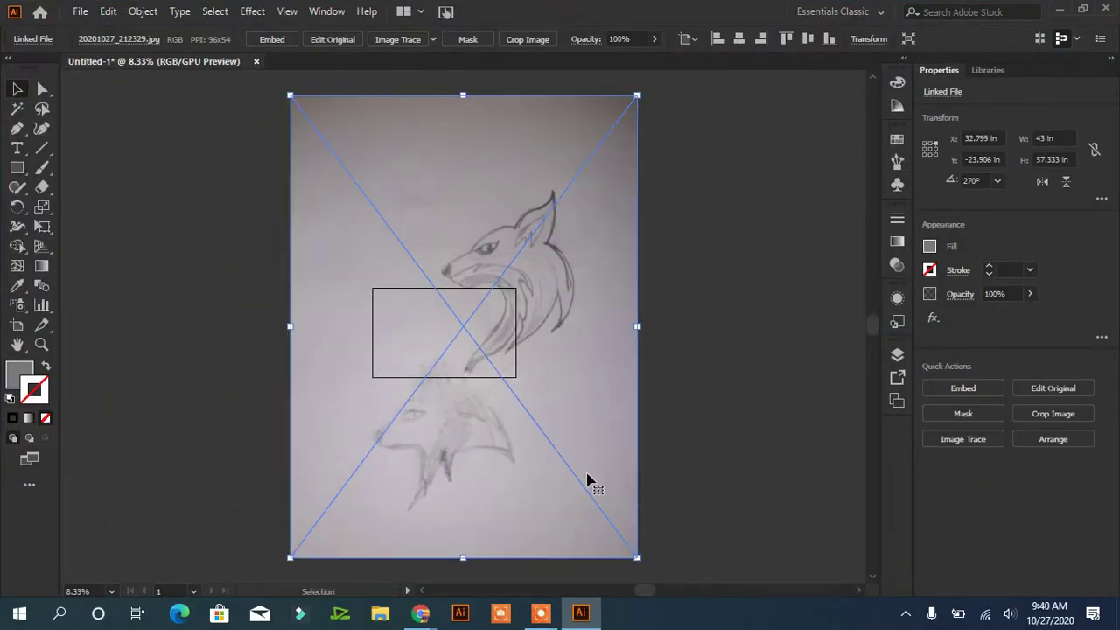
pyautogui.moveTo(636, 556); pyautogui.dragTo(491, 376)
pyautogui.click(545, 383)
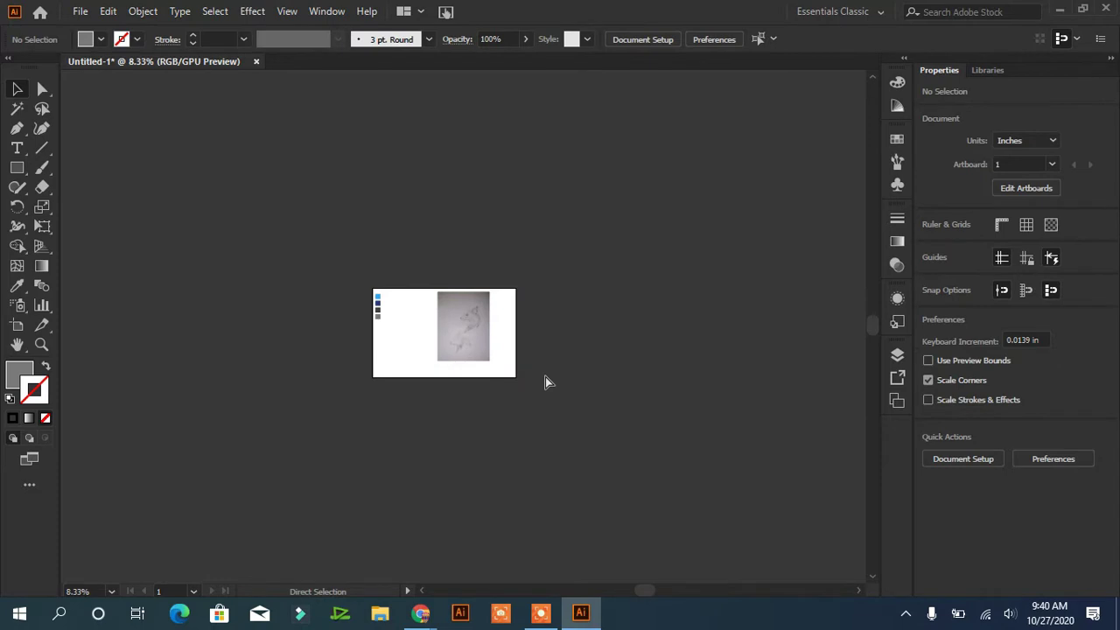
pyautogui.hotkey('ctrl', '+')
pyautogui.hotkey('ctrl', '+')
pyautogui.hotkey('ctrl', '+')
pyautogui.hotkey('ctrl', '+')
pyautogui.hotkey('ctrl', '0')
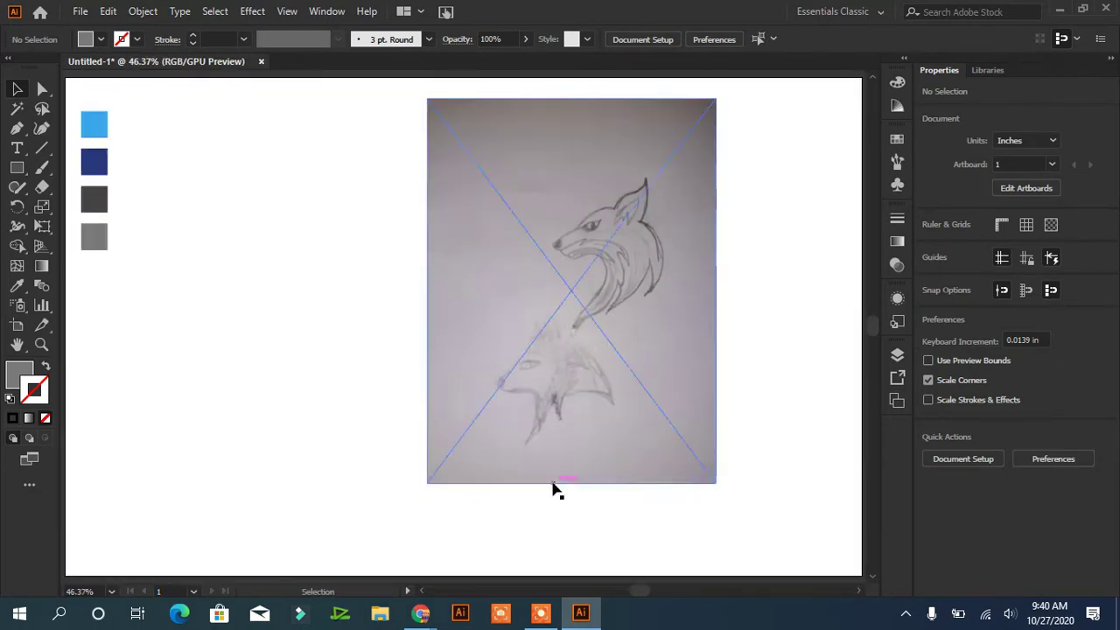
pyautogui.hotkey('ctrl', 'z')
pyautogui.moveTo(515, 471); pyautogui.dragTo(605, 577)
# - Lock the sketch image in Layer 1 and zoom to 150% on the wolf
pyautogui.click(897, 354)
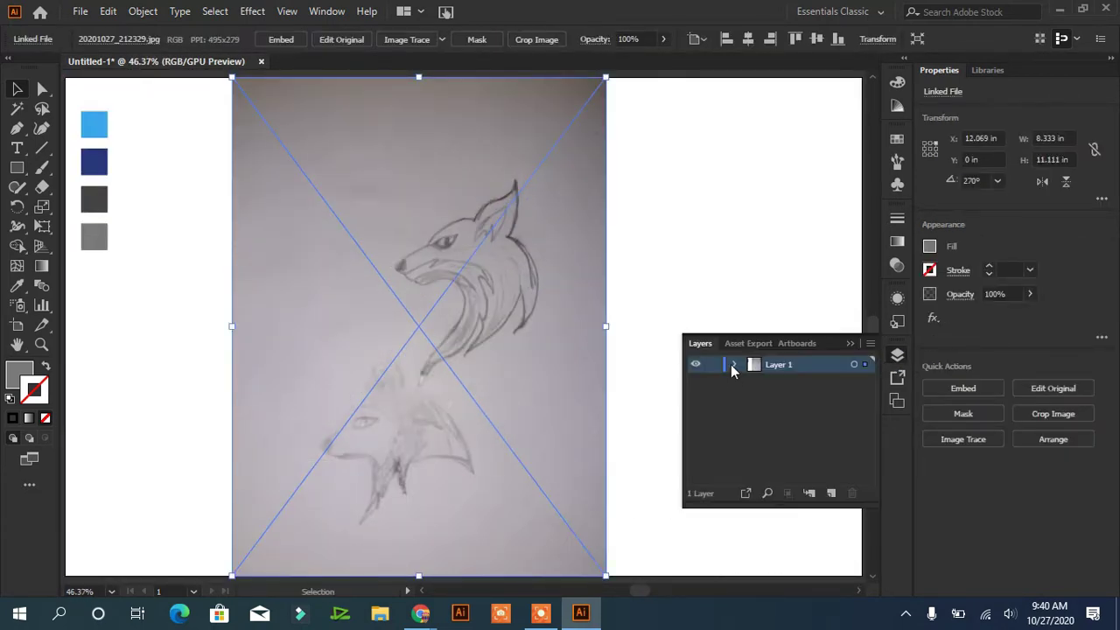
pyautogui.click(713, 364)
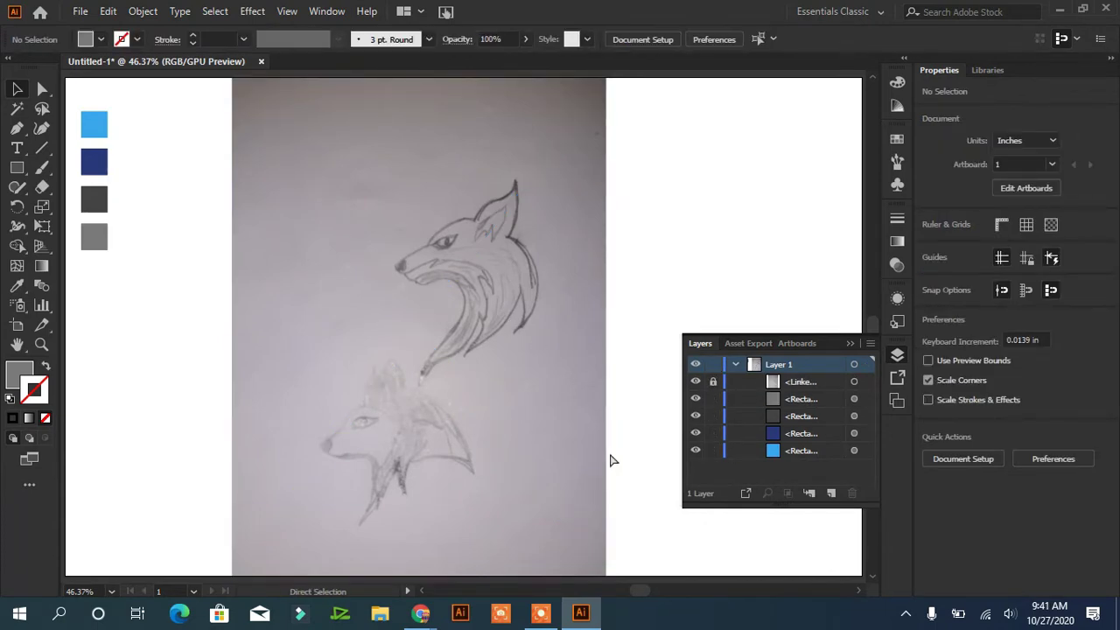
pyautogui.hotkey('ctrl', '+')
pyautogui.hotkey('ctrl', '+')
pyautogui.hotkey('ctrl', '+')
# - Trace the wolf outline with the Pen from the nose past the eye and ear down the neck
pyautogui.moveTo(545, 219); pyautogui.dragTo(519, 473)
pyautogui.press('p')
pyautogui.click(232, 421)
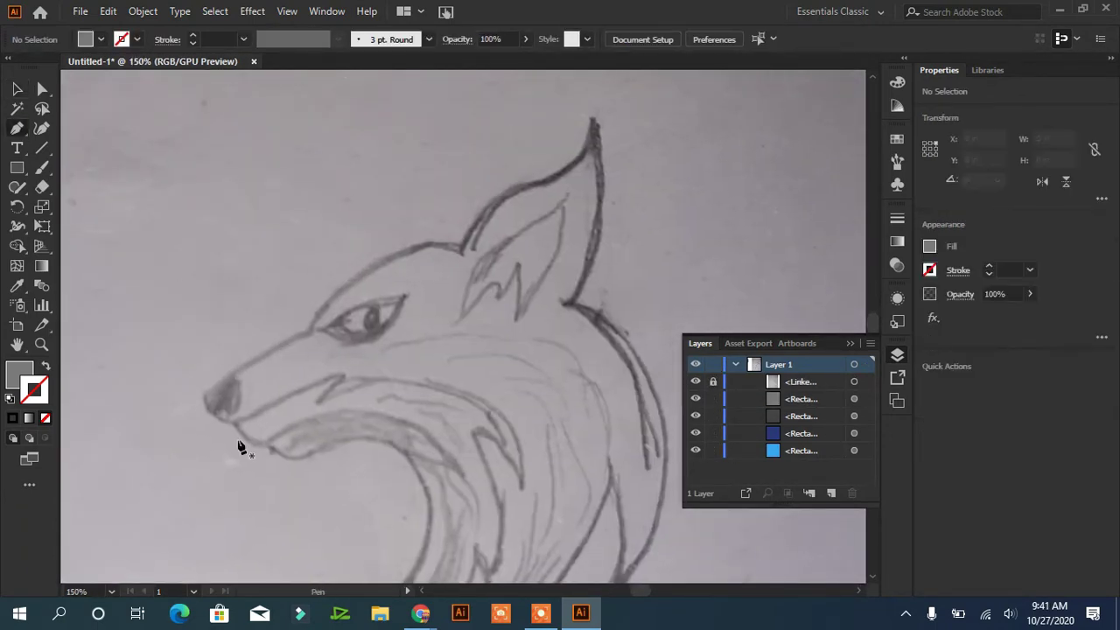
pyautogui.moveTo(232, 428)
pyautogui.mouseDown()
pyautogui.moveTo(208, 398)
pyautogui.moveTo(235, 394)
pyautogui.mouseUp()
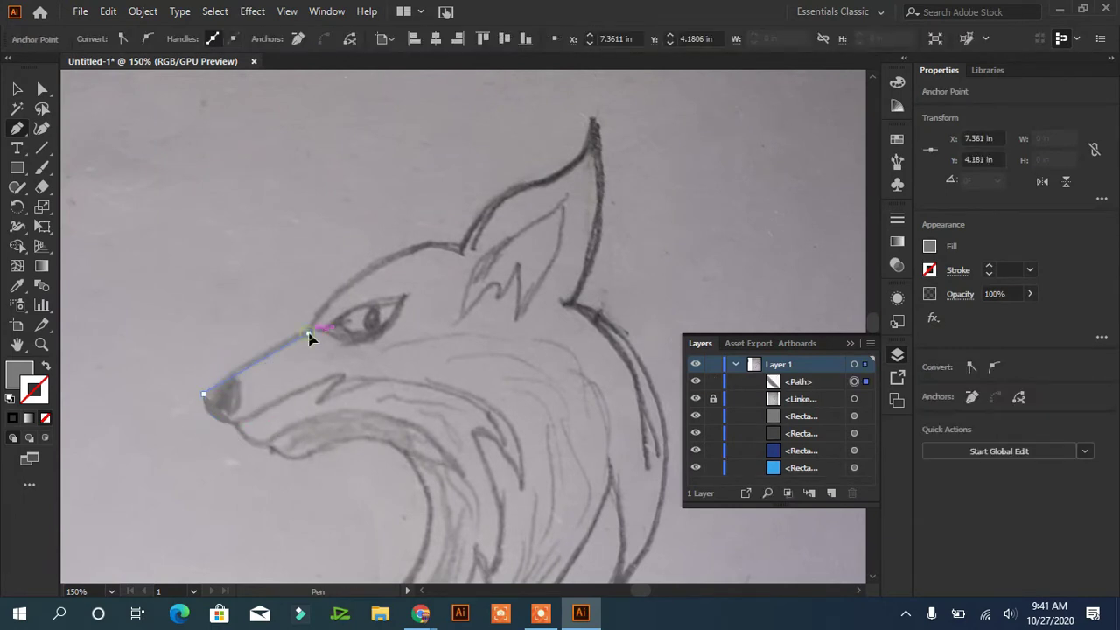
pyautogui.moveTo(325, 344); pyautogui.dragTo(328, 341)
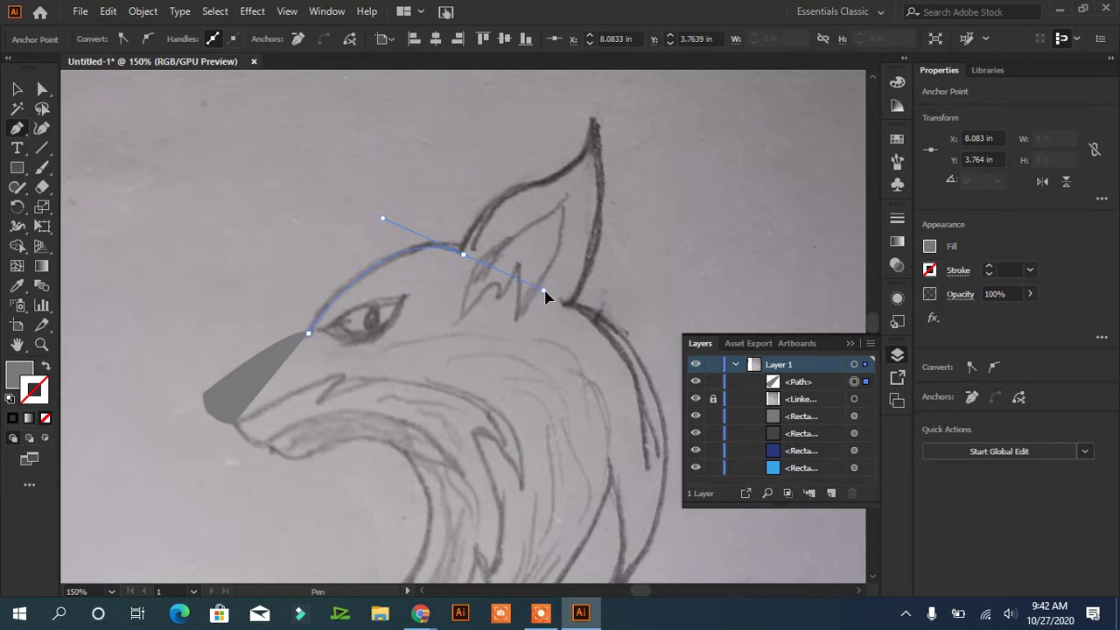
pyautogui.moveTo(543, 292); pyautogui.dragTo(542, 290)
pyautogui.click(553, 180)
pyautogui.moveTo(594, 119); pyautogui.dragTo(593, 224)
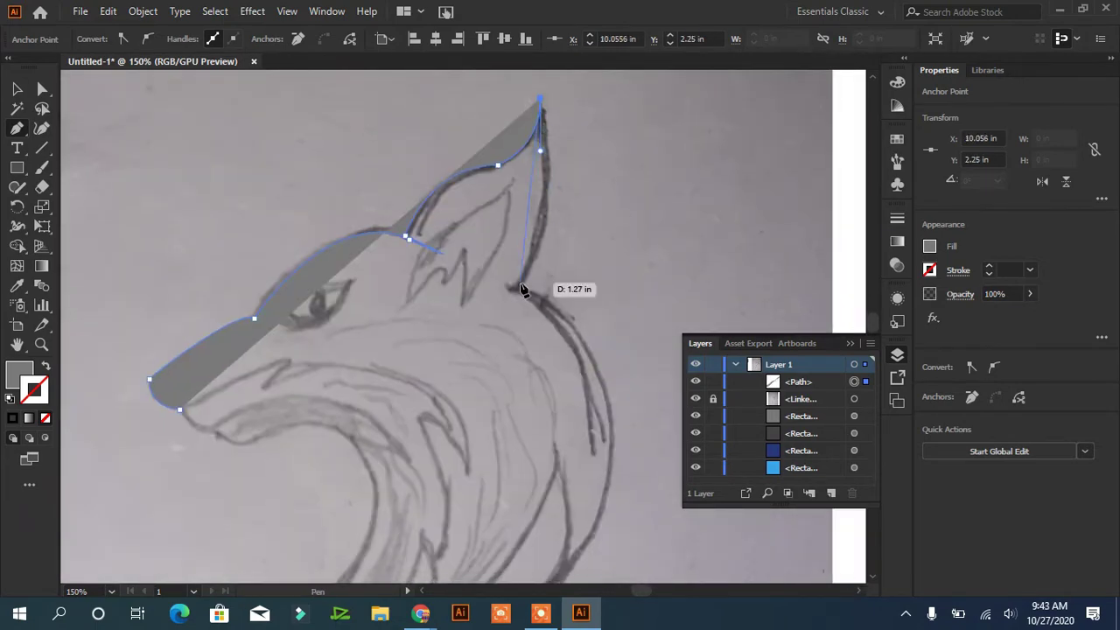
pyautogui.moveTo(513, 288); pyautogui.dragTo(451, 350)
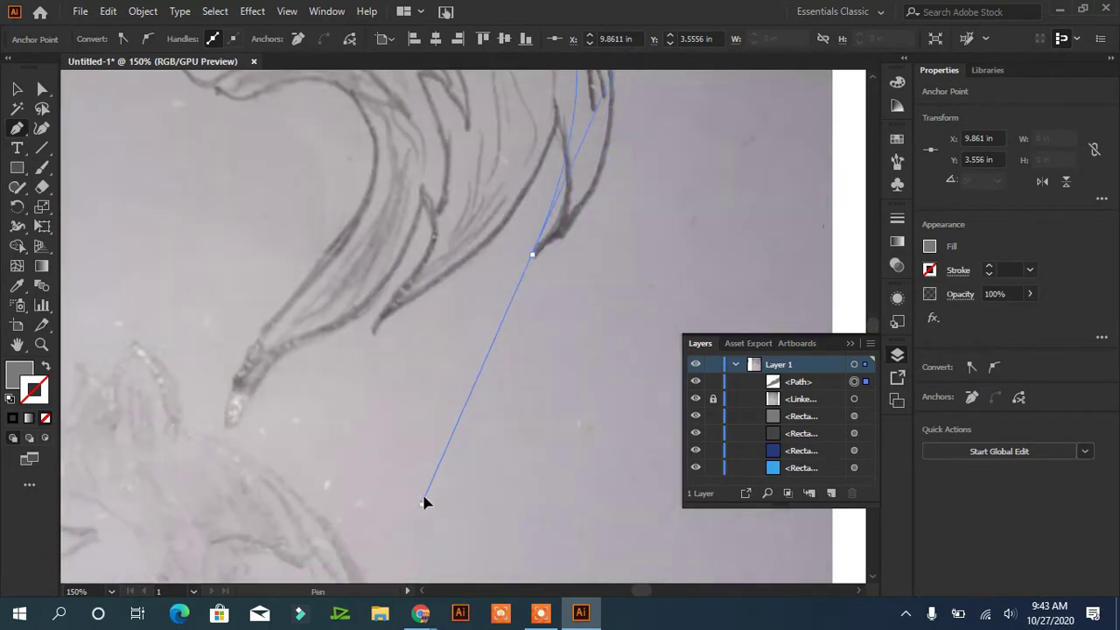
pyautogui.moveTo(479, 462); pyautogui.dragTo(428, 577)
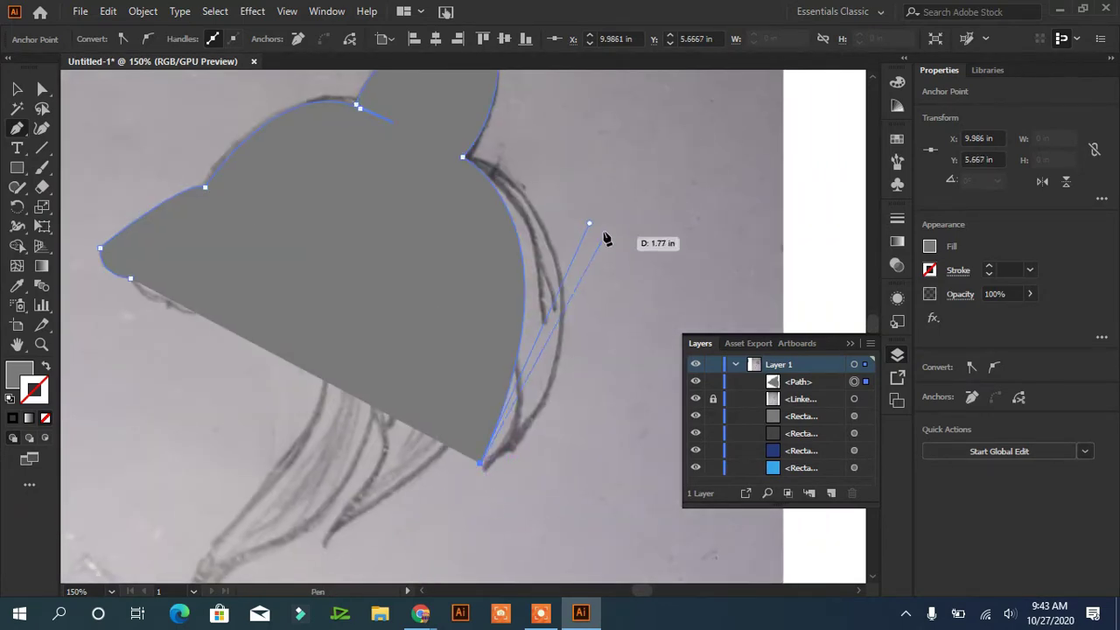
# - Reshape the neck curve handle and make the outline unfilled with a dark stroke
pyautogui.keyDown('ctrl'); pyautogui.click(555, 485); pyautogui.keyUp('ctrl')
pyautogui.moveTo(487, 468); pyautogui.dragTo(646, 173)
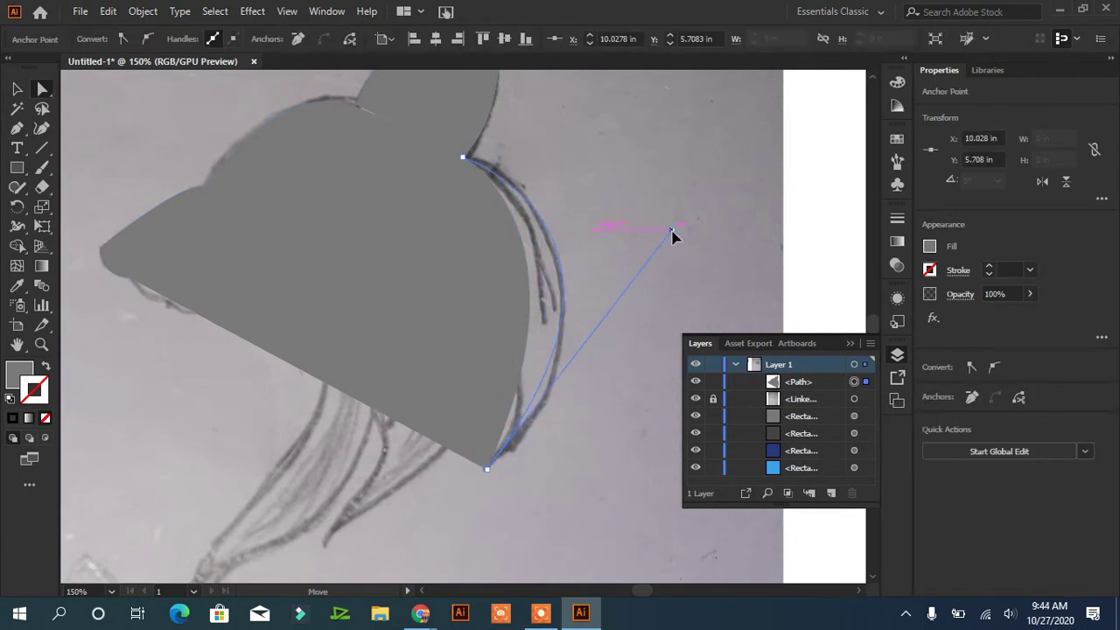
pyautogui.click(46, 366)
pyautogui.click(929, 269)
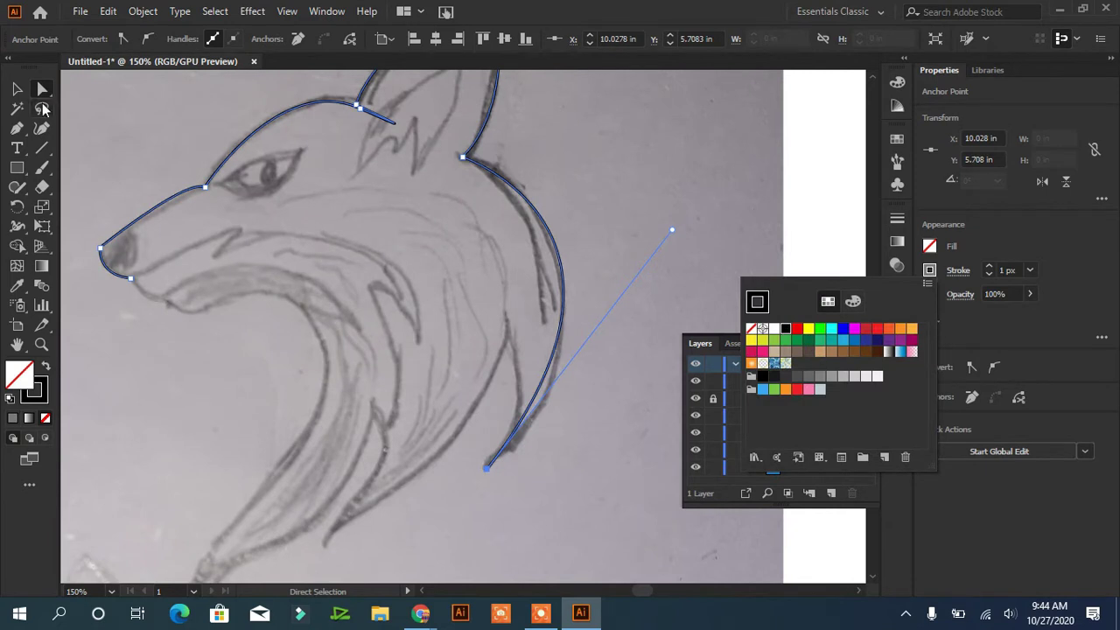
# - Continue the outline down the neck fur tufts and back up the throat to the jaw
pyautogui.click(488, 471)
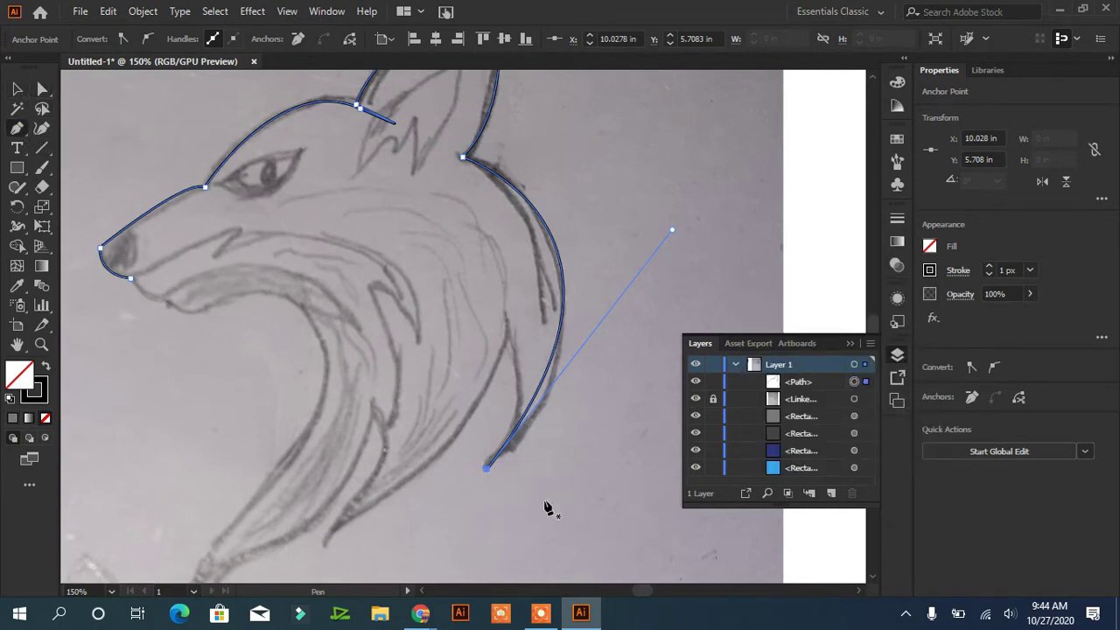
pyautogui.moveTo(504, 293); pyautogui.dragTo(480, 352)
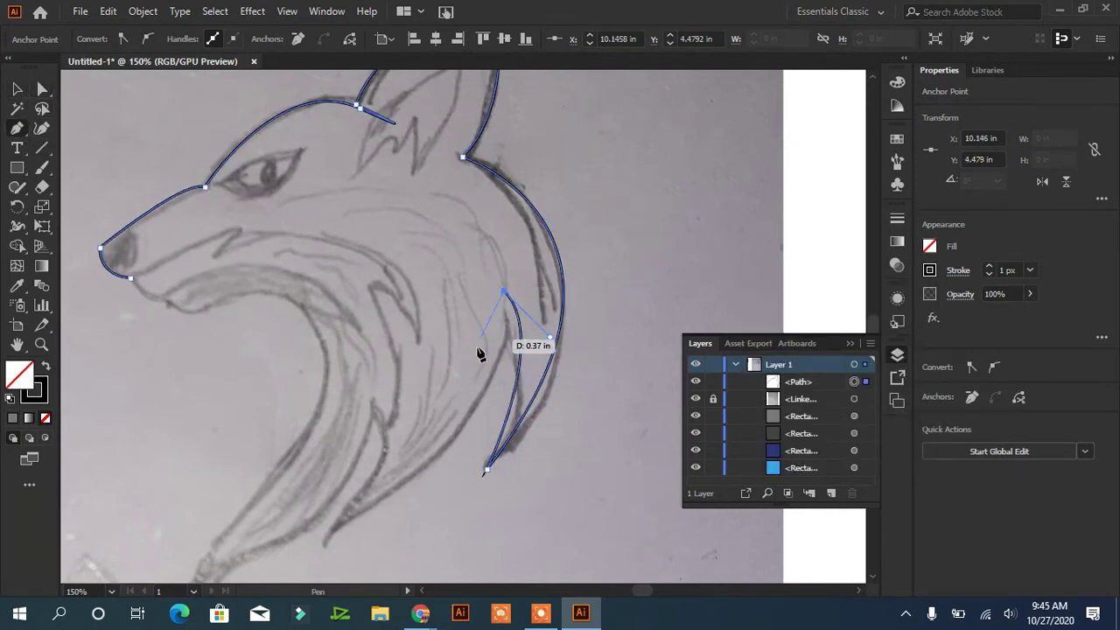
pyautogui.moveTo(382, 498)
pyautogui.mouseDown()
pyautogui.moveTo(361, 517)
pyautogui.moveTo(391, 376)
pyautogui.moveTo(324, 319)
pyautogui.mouseUp()
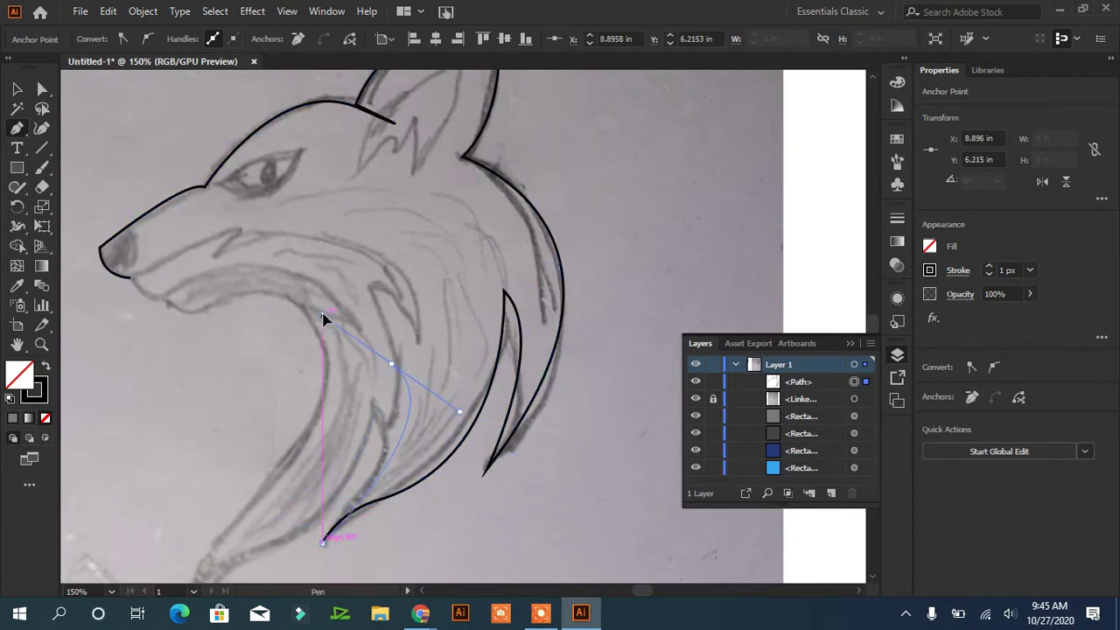
pyautogui.moveTo(246, 558)
pyautogui.mouseDown()
pyautogui.moveTo(91, 462)
pyautogui.moveTo(172, 417)
pyautogui.mouseUp()
pyautogui.moveTo(183, 487); pyautogui.dragTo(173, 525)
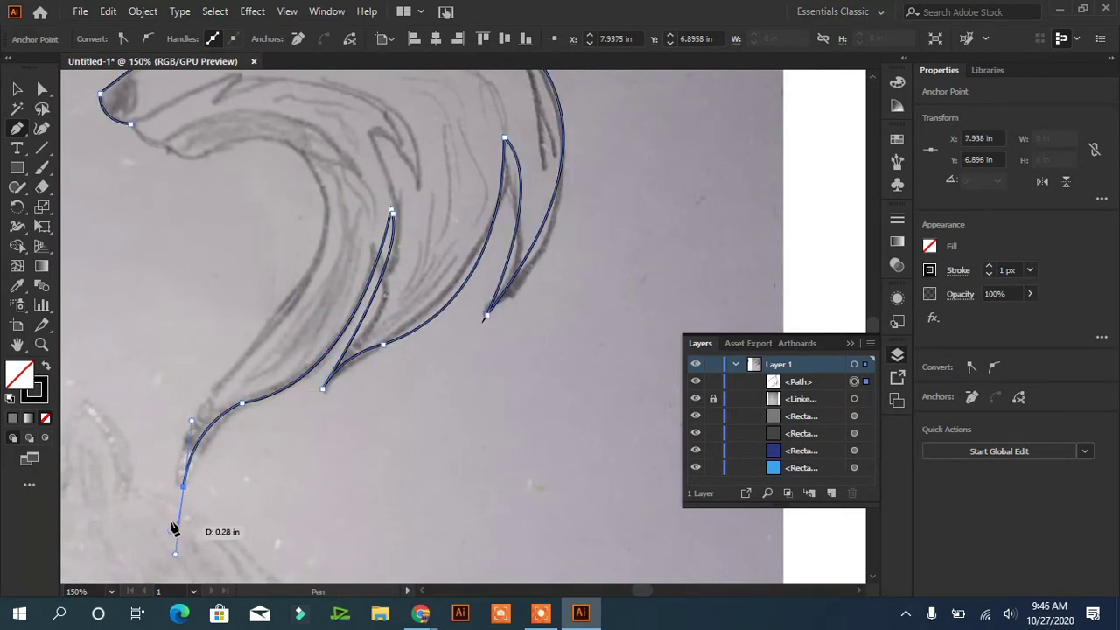
pyautogui.moveTo(230, 366)
pyautogui.mouseDown()
pyautogui.moveTo(324, 230)
pyautogui.moveTo(306, 180)
pyautogui.mouseUp()
pyautogui.moveTo(203, 157); pyautogui.dragTo(113, 214)
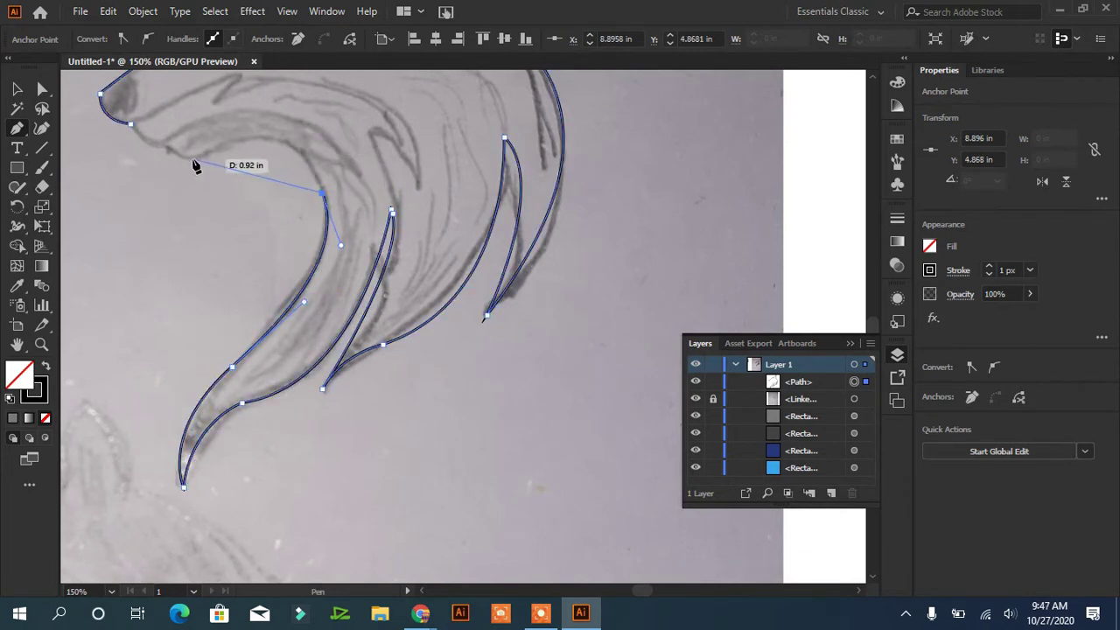
pyautogui.click(203, 157)
pyautogui.moveTo(166, 143)
pyautogui.mouseDown()
pyautogui.moveTo(134, 130)
pyautogui.moveTo(150, 173)
pyautogui.moveTo(169, 125)
pyautogui.mouseUp()
pyautogui.scroll(1, 133, 130)
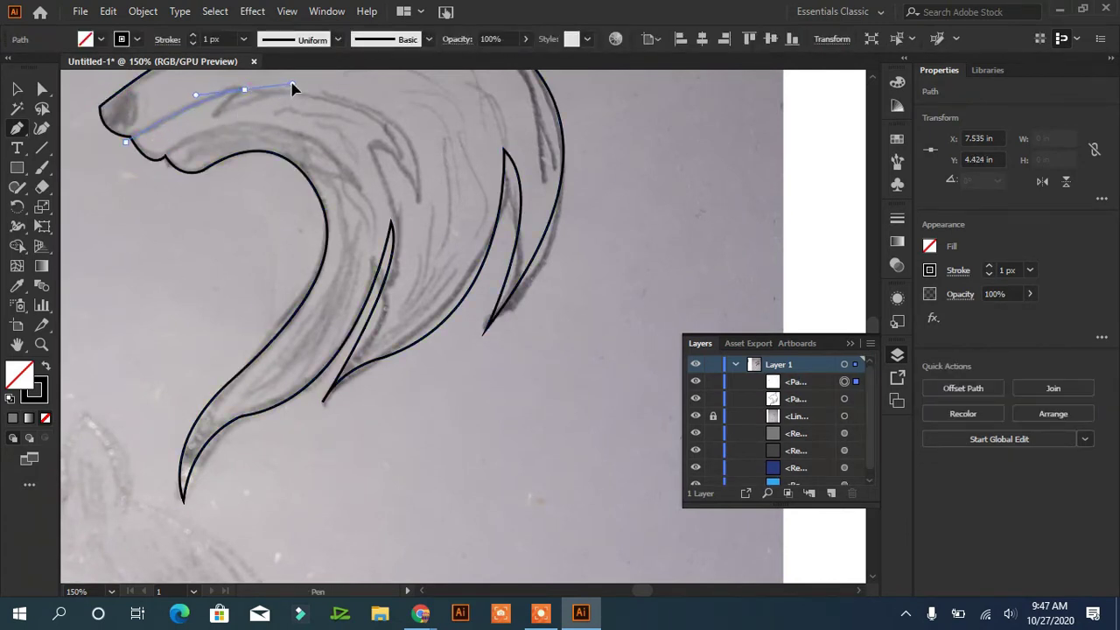
# - Draw the mouth line and inner jaw curve, refining a handle on the jaw
pyautogui.moveTo(243, 89); pyautogui.dragTo(222, 121)
pyautogui.click(218, 115)
pyautogui.moveTo(408, 159); pyautogui.dragTo(422, 238)
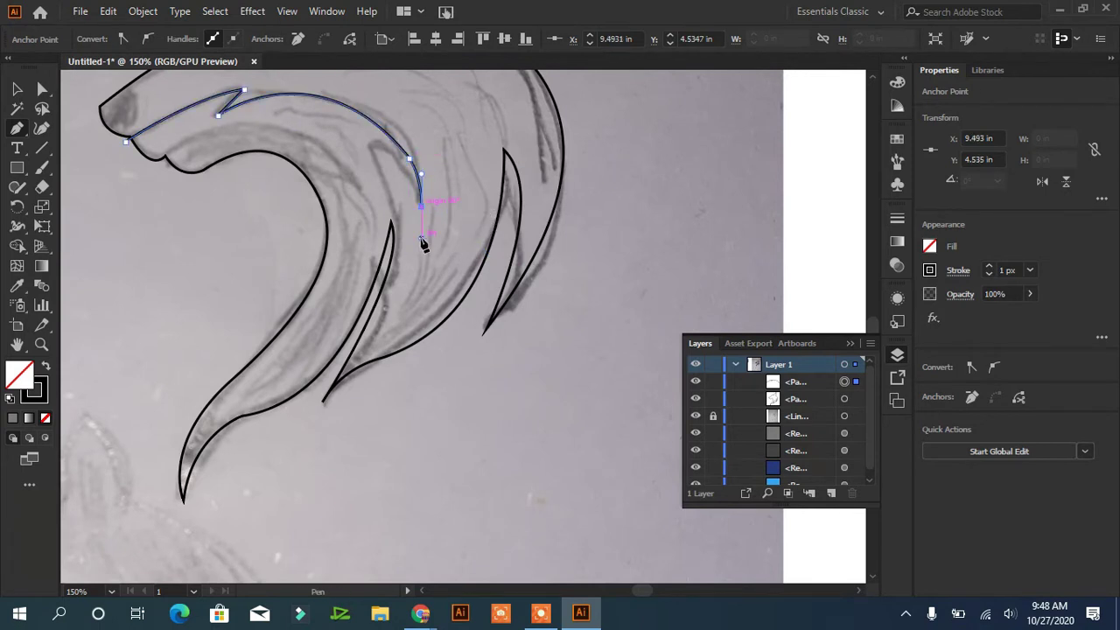
pyautogui.click(355, 136)
pyautogui.click(420, 210)
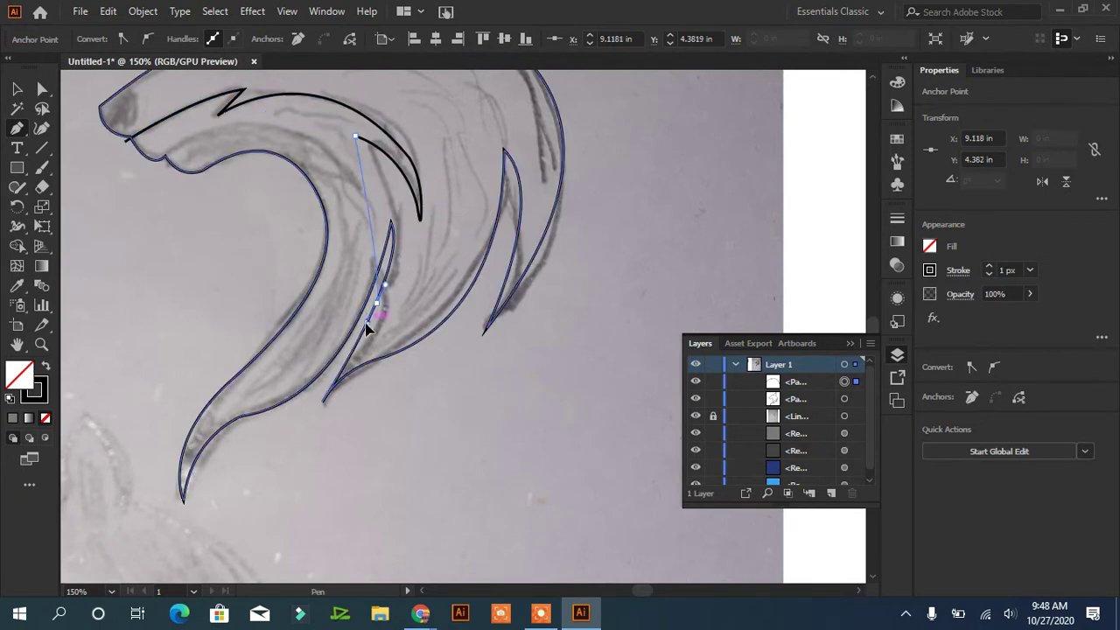
pyautogui.moveTo(376, 302); pyautogui.dragTo(324, 372)
pyautogui.moveTo(430, 235); pyautogui.dragTo(421, 224)
# - Start the inner ear curve running up toward the ear tip
pyautogui.moveTo(591, 375); pyautogui.dragTo(636, 388)
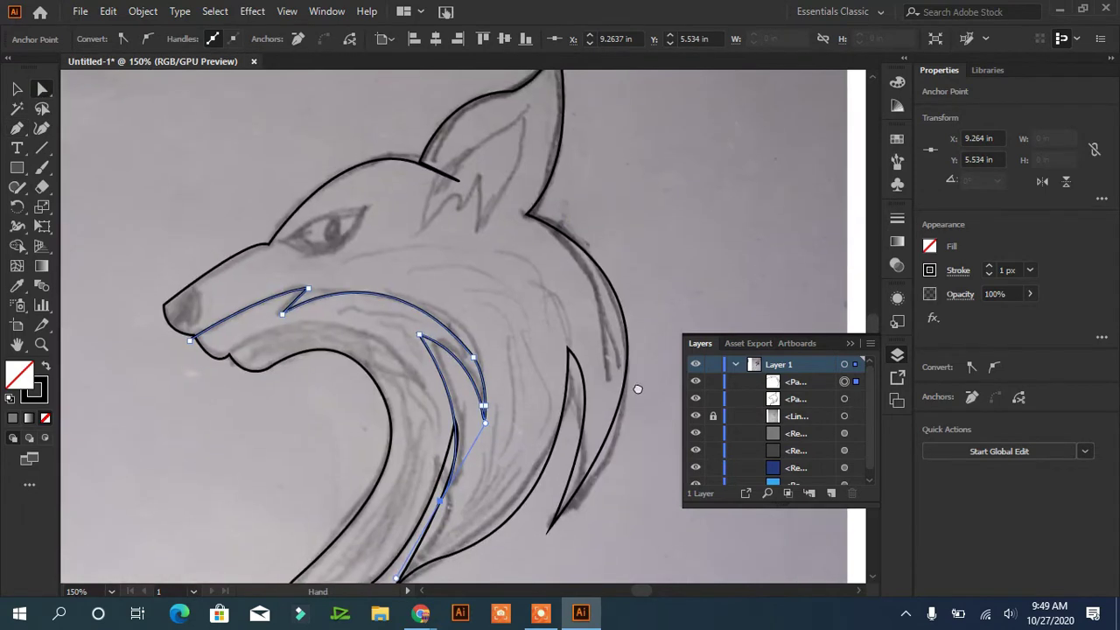
pyautogui.click(17, 127)
pyautogui.click(421, 228)
pyautogui.moveTo(499, 129)
pyautogui.mouseDown()
pyautogui.moveTo(564, 111)
pyautogui.moveTo(516, 214)
pyautogui.mouseUp()
pyautogui.scroll(1, 564, 112)
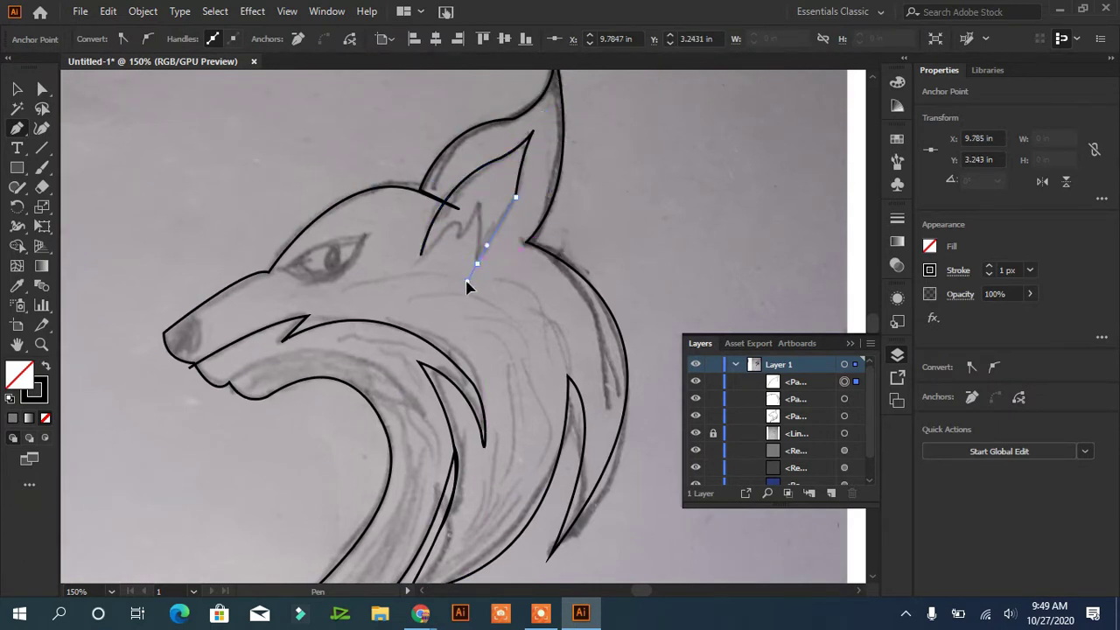
# - Finish and close the inner ear shape
pyautogui.moveTo(477, 260); pyautogui.dragTo(435, 302)
pyautogui.moveTo(491, 211); pyautogui.dragTo(525, 220)
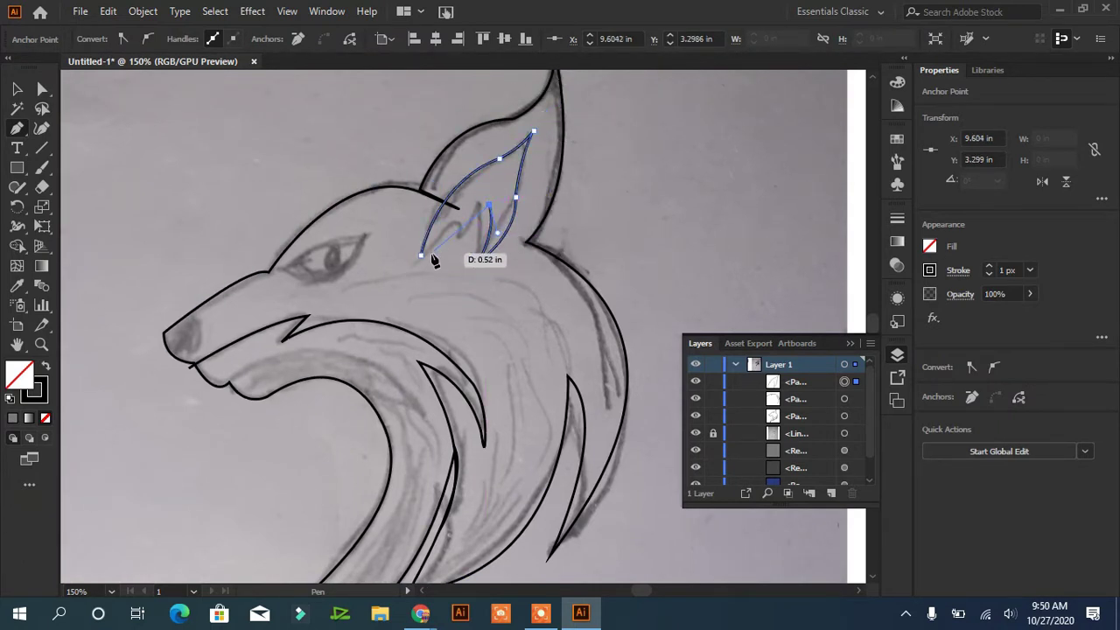
pyautogui.click(420, 257)
# - Trace the upper eyelid and draw a round pupil circle for the eye
pyautogui.click(288, 268)
pyautogui.moveTo(320, 240); pyautogui.dragTo(366, 242)
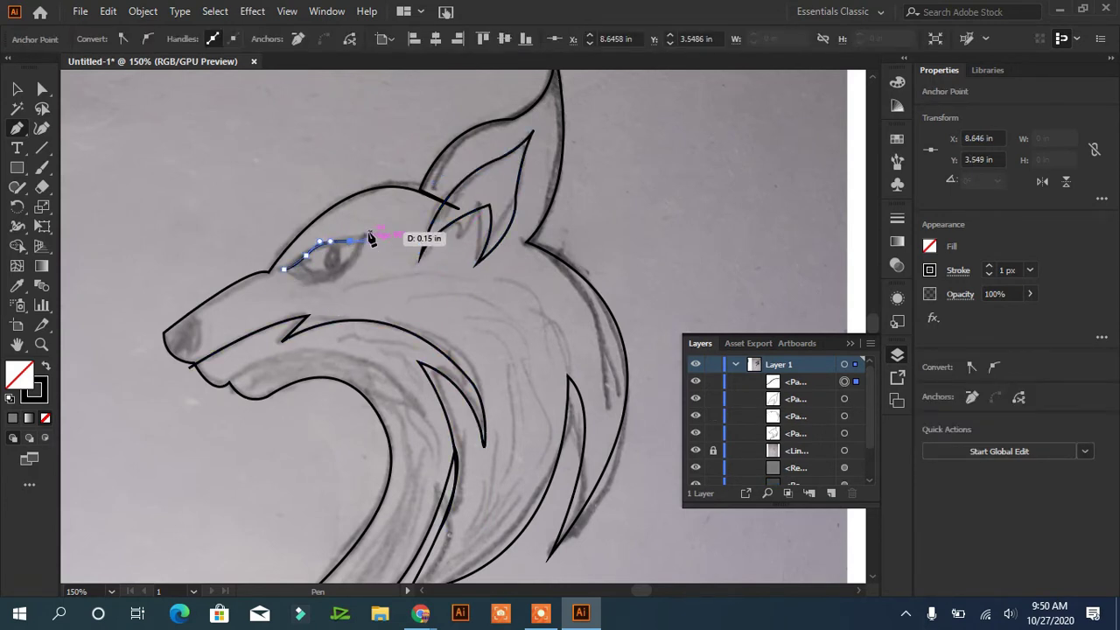
pyautogui.press('l')
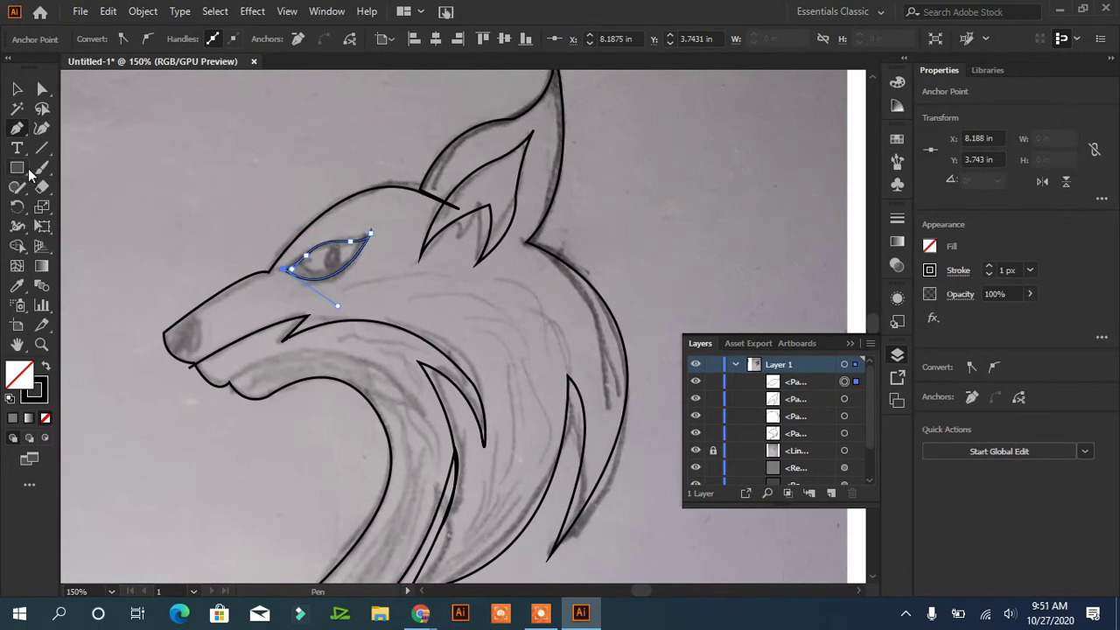
pyautogui.moveTo(322, 248); pyautogui.dragTo(342, 273)
pyautogui.press('v')
pyautogui.click(152, 185)
pyautogui.press('p')
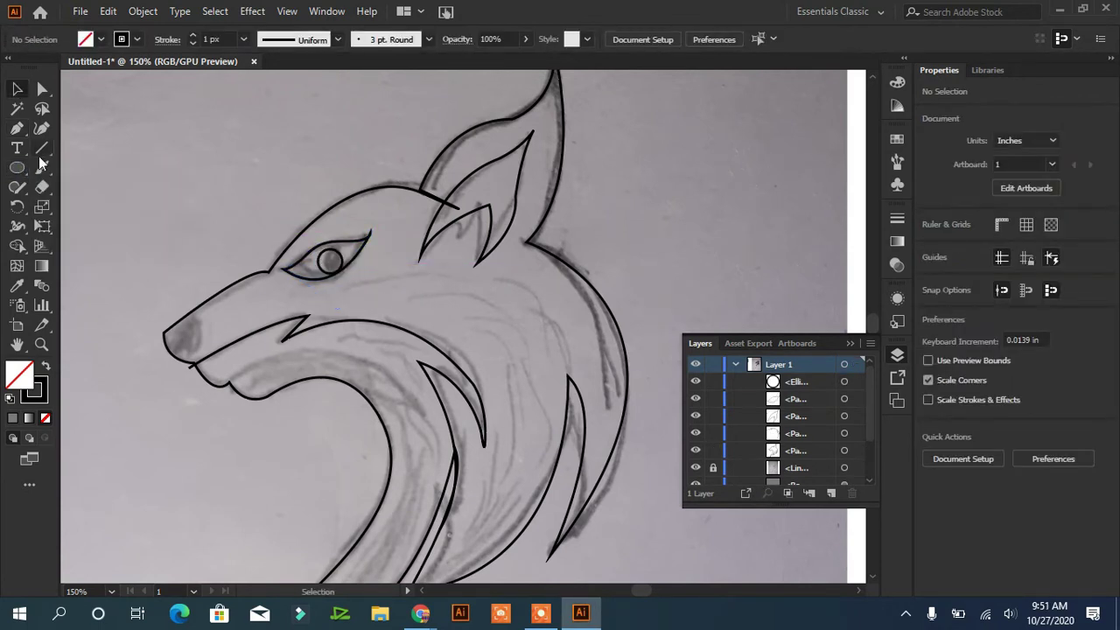
# - Trace the jaw curve toward the neck, ending with a corner anchor at the lower jaw
pyautogui.click(229, 388)
pyautogui.moveTo(420, 413); pyautogui.dragTo(498, 543)
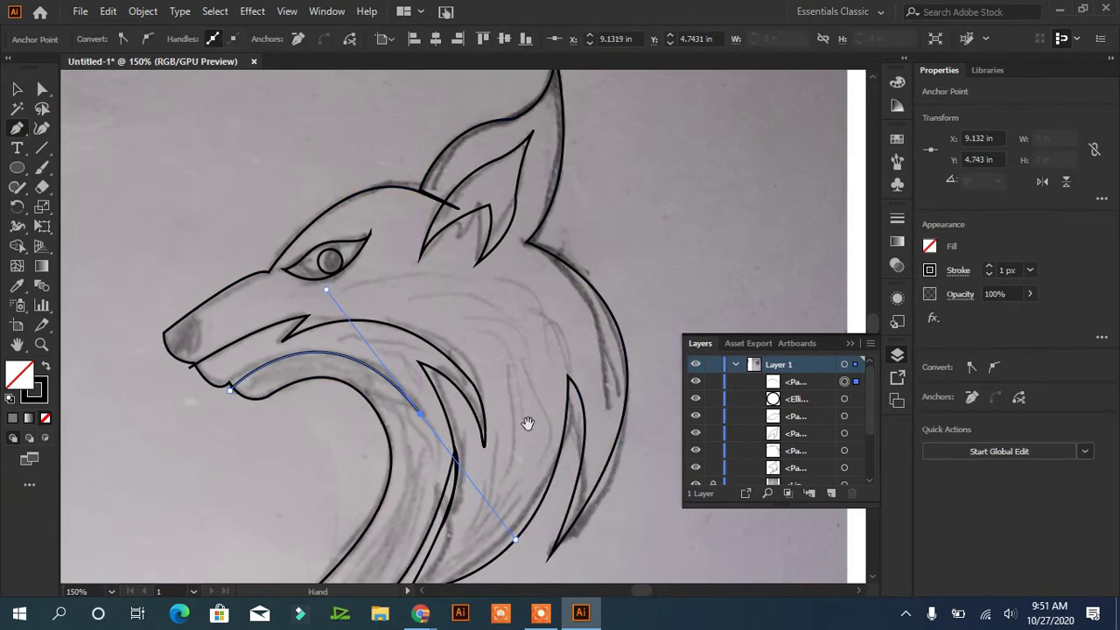
pyautogui.scroll(-5, 467, 288)
pyautogui.moveTo(348, 417); pyautogui.dragTo(185, 457)
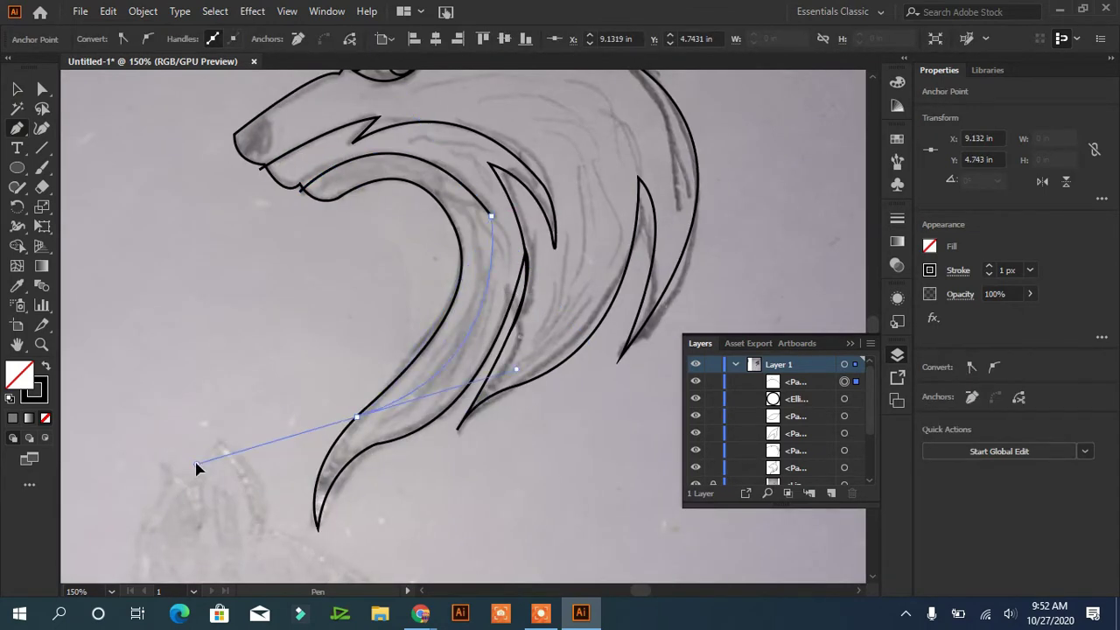
pyautogui.click(288, 365)
pyautogui.press('a')
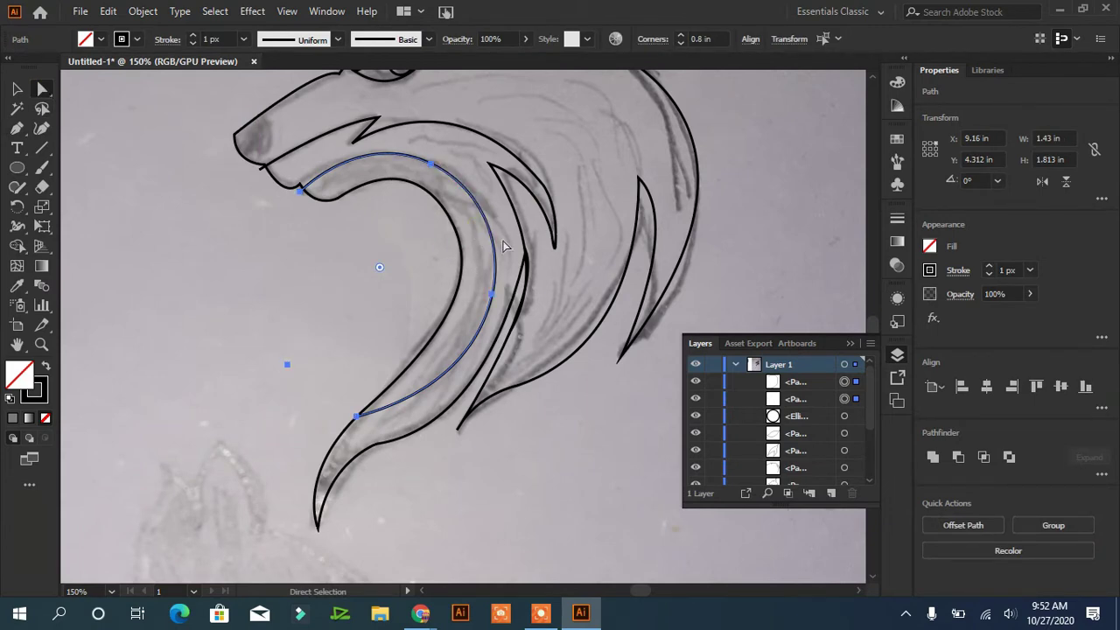
pyautogui.scroll(6, 503, 246)
pyautogui.scroll(-3, 503, 246)
pyautogui.scroll(-3, 770, 425)
# - Hide the pencil sketch and reshape the curve over the top of the head
pyautogui.click(695, 422)
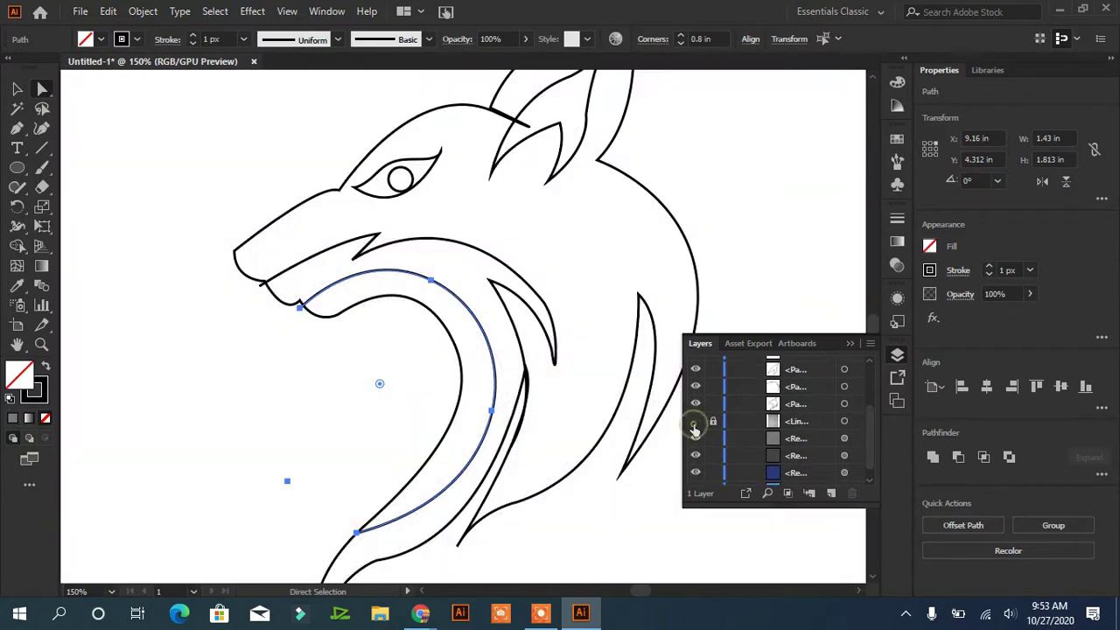
pyautogui.press('p')
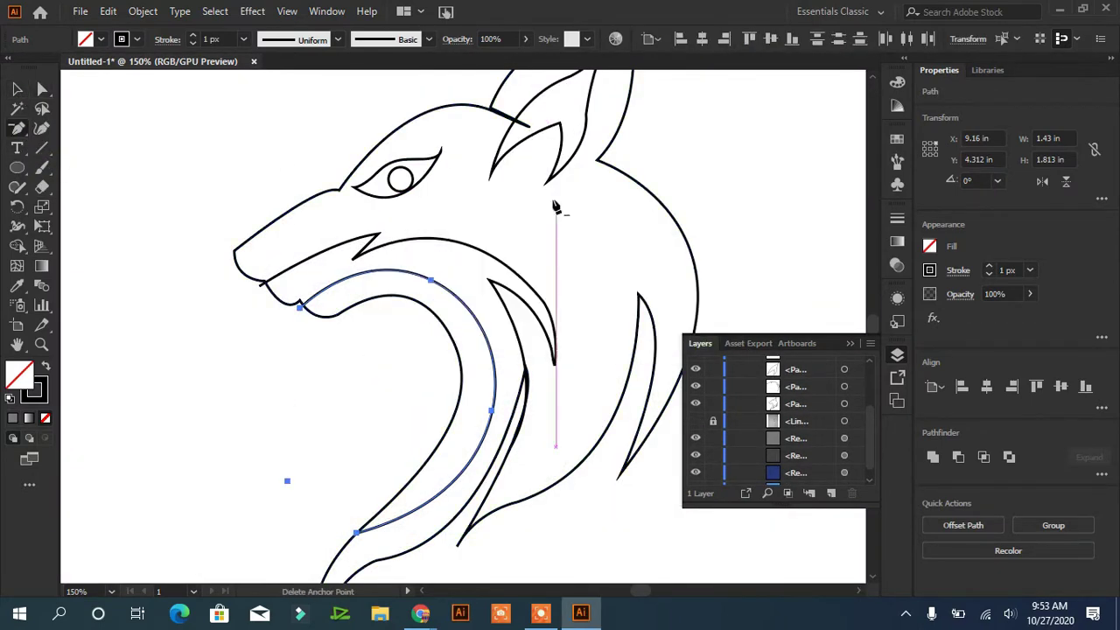
pyautogui.press('a')
pyautogui.click(565, 145)
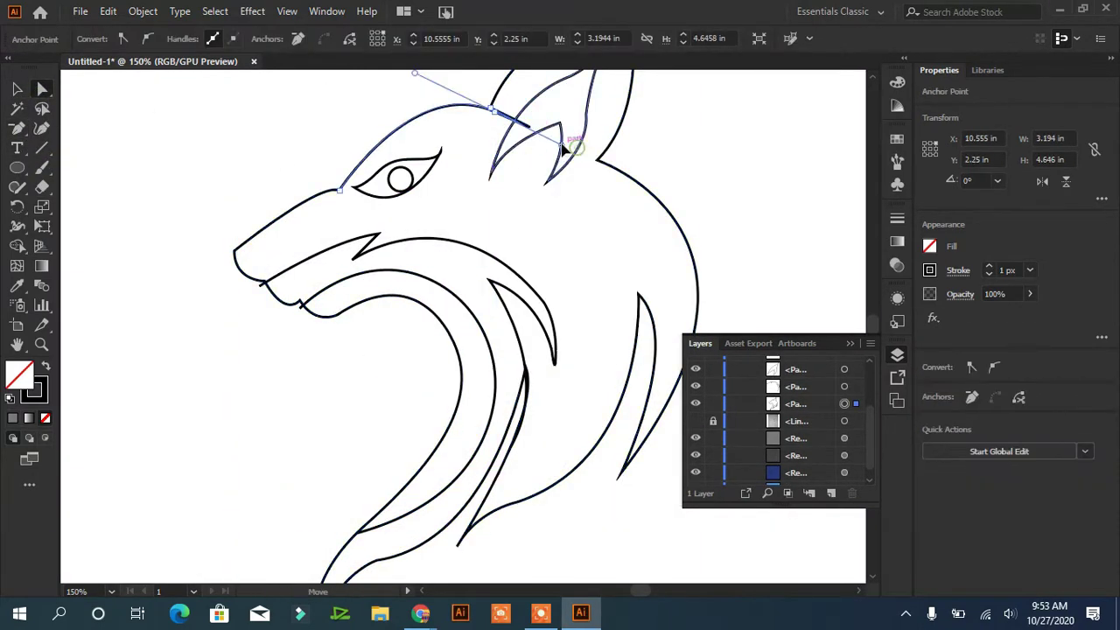
pyautogui.moveTo(496, 108)
pyautogui.mouseDown()
pyautogui.moveTo(396, 135)
pyautogui.moveTo(401, 186)
pyautogui.moveTo(431, 156)
pyautogui.moveTo(407, 175)
pyautogui.mouseUp()
pyautogui.click(422, 205)
# - Move all the wolf line art left, next to the four colour squares
pyautogui.hotkey('ctrl', '-')
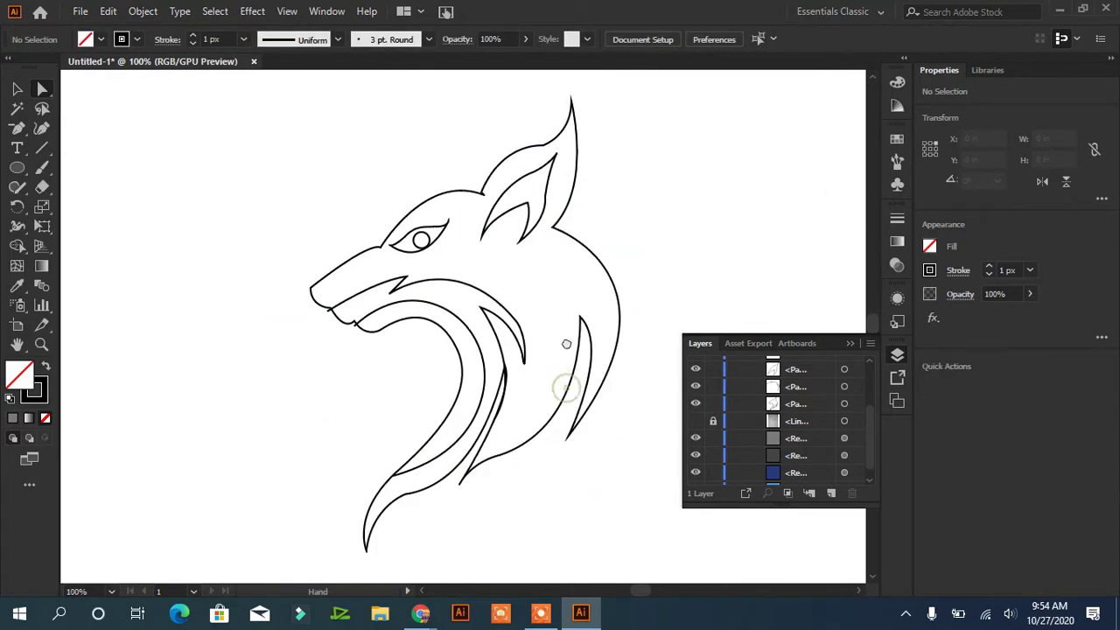
pyautogui.hscroll(-2, 569, 342)
pyautogui.hotkey('ctrl', 'a')
pyautogui.moveTo(495, 293); pyautogui.dragTo(327, 288)
pyautogui.hotkey('ctrl', 'z')
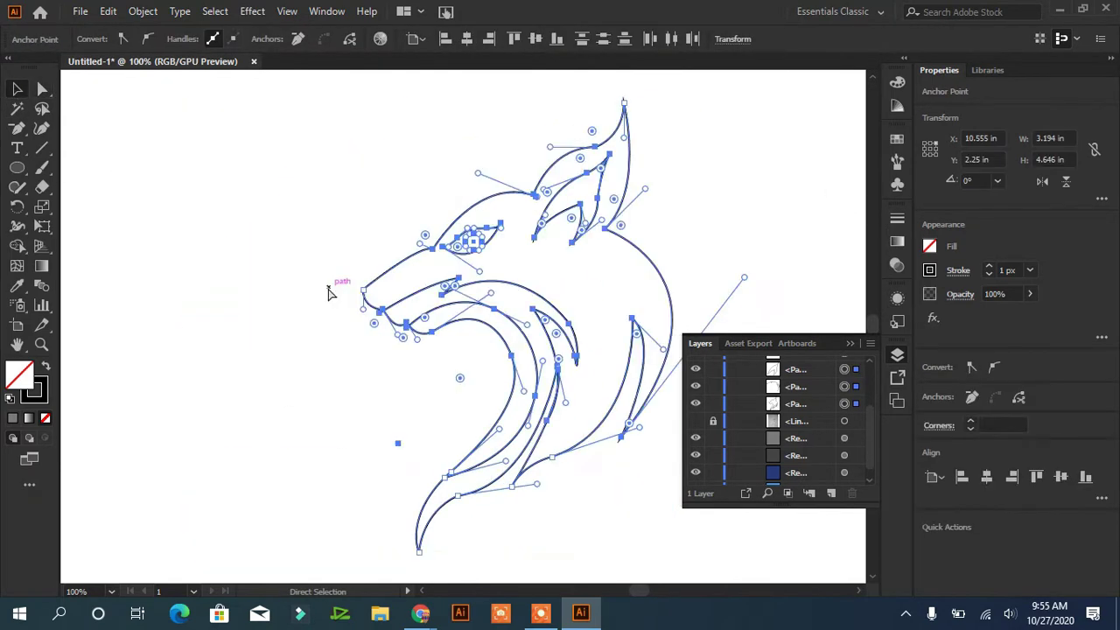
pyautogui.click(275, 493)
pyautogui.moveTo(624, 350); pyautogui.dragTo(374, 350)
pyautogui.moveTo(247, 368)
pyautogui.mouseDown()
pyautogui.moveTo(658, 318)
pyautogui.moveTo(555, 511)
pyautogui.mouseUp()
pyautogui.moveTo(283, 500)
pyautogui.mouseDown()
pyautogui.moveTo(325, 202)
pyautogui.moveTo(296, 230)
pyautogui.mouseUp()
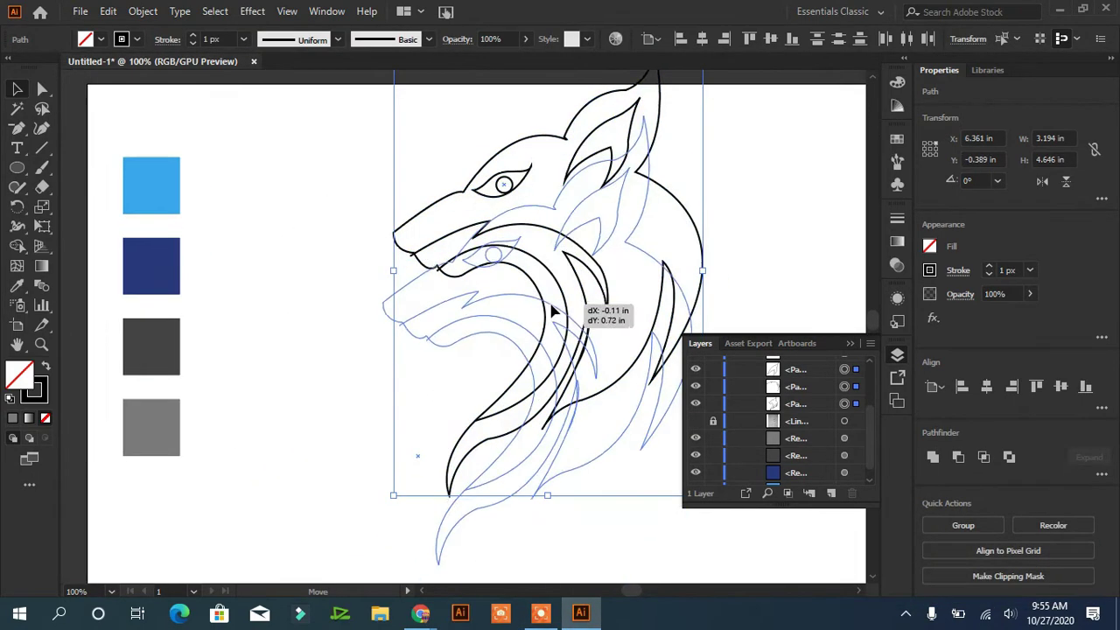
pyautogui.moveTo(555, 254); pyautogui.dragTo(544, 323)
# - Fill the wolf with the dark blue swatch colour and cut the mouth out with Shape Builder
pyautogui.click(17, 246)
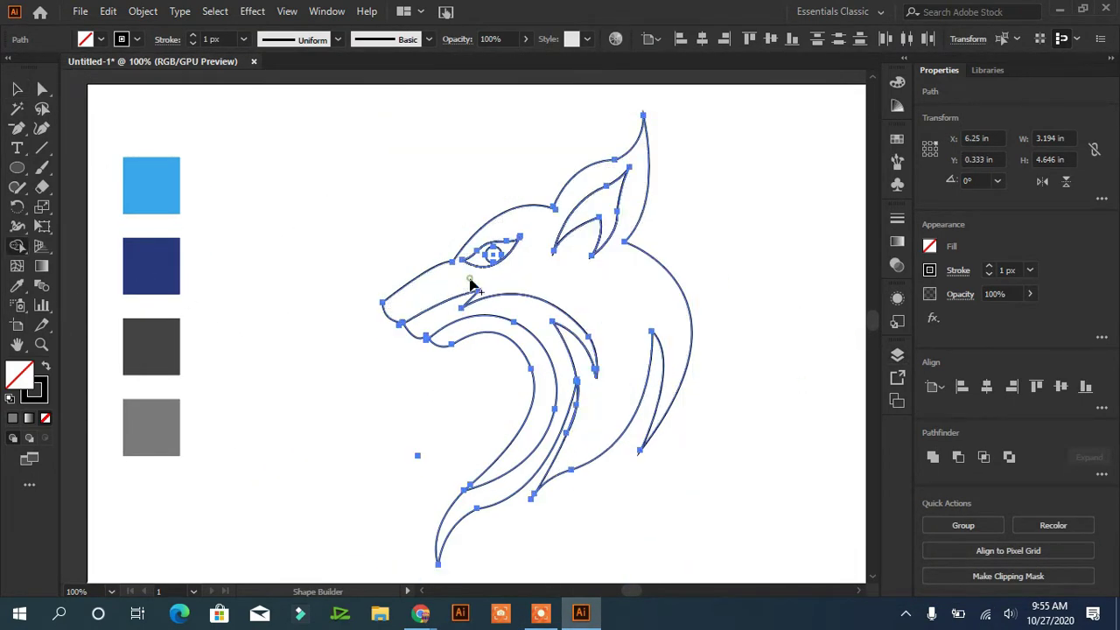
pyautogui.click(16, 286)
pyautogui.click(151, 266)
pyautogui.click(47, 369)
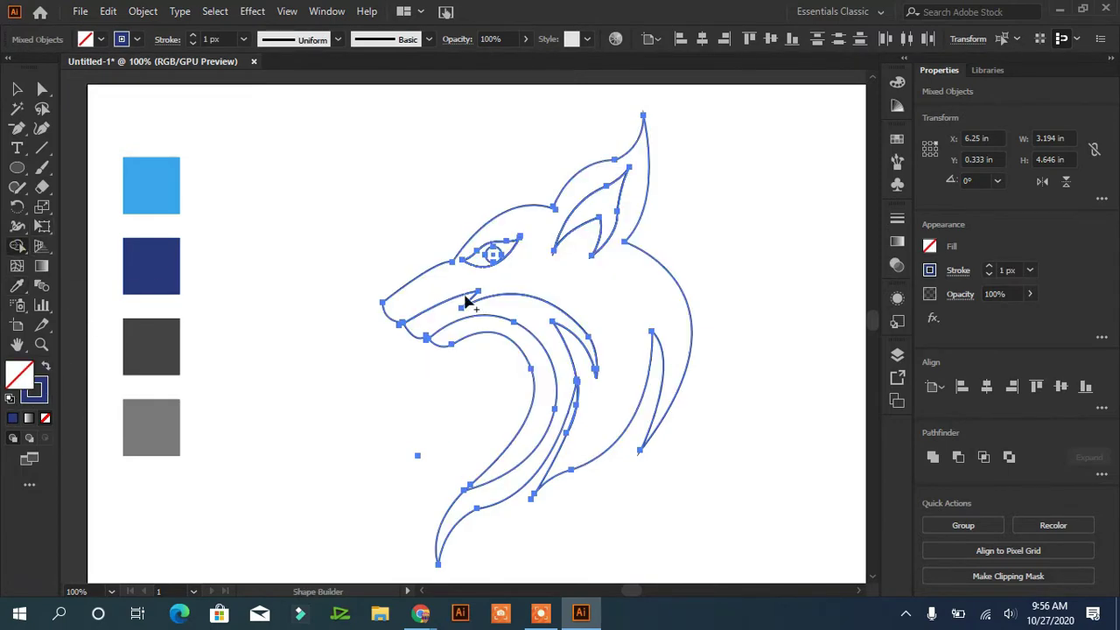
pyautogui.click(136, 260)
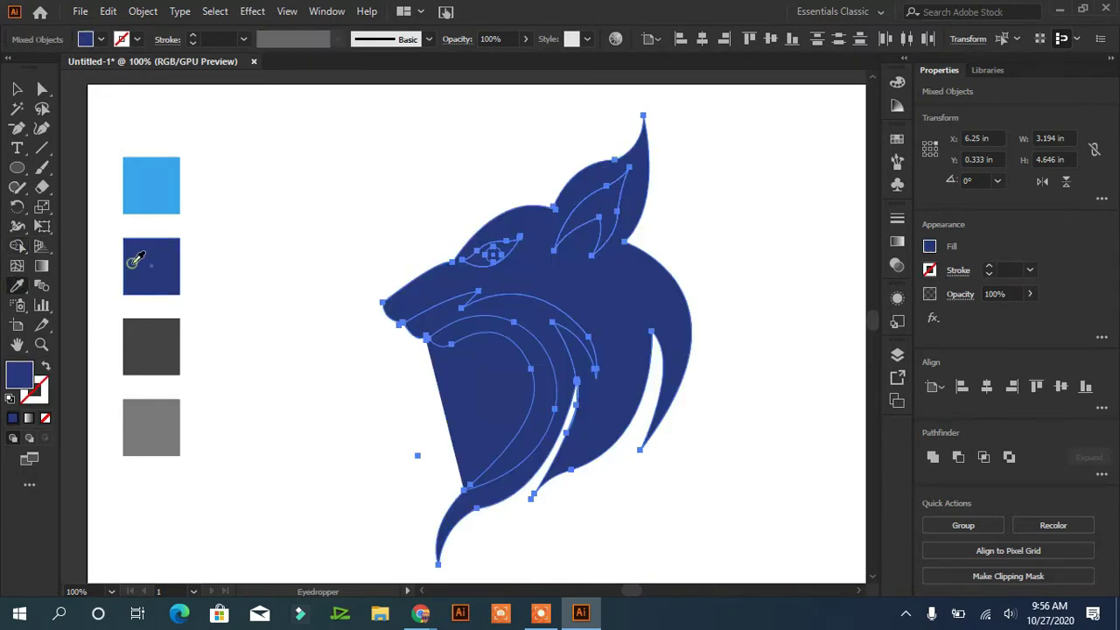
pyautogui.click(16, 245)
pyautogui.moveTo(407, 418); pyautogui.dragTo(407, 418)
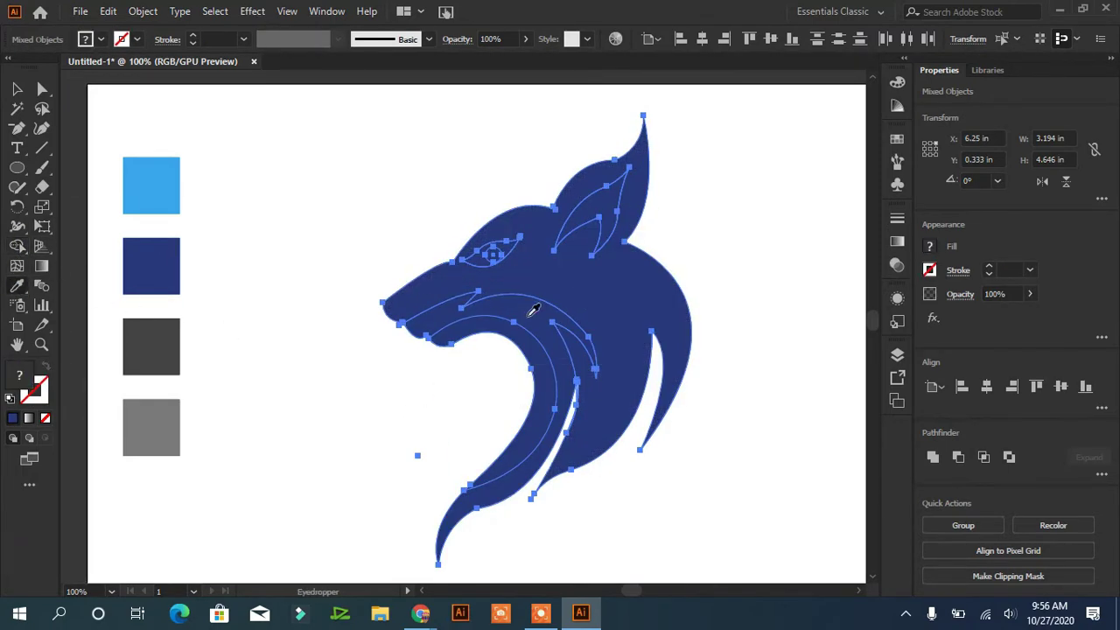
# - Colour the jaw swoosh, inner ear and eye light blue
pyautogui.press('v')
pyautogui.click(473, 516)
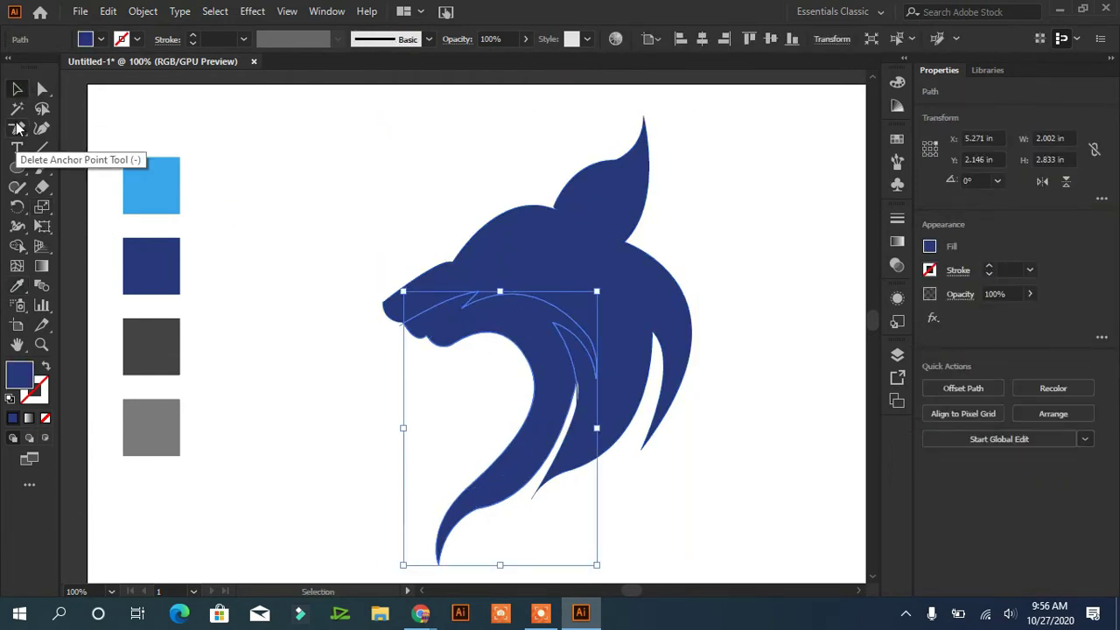
pyautogui.click(16, 246)
pyautogui.click(149, 196)
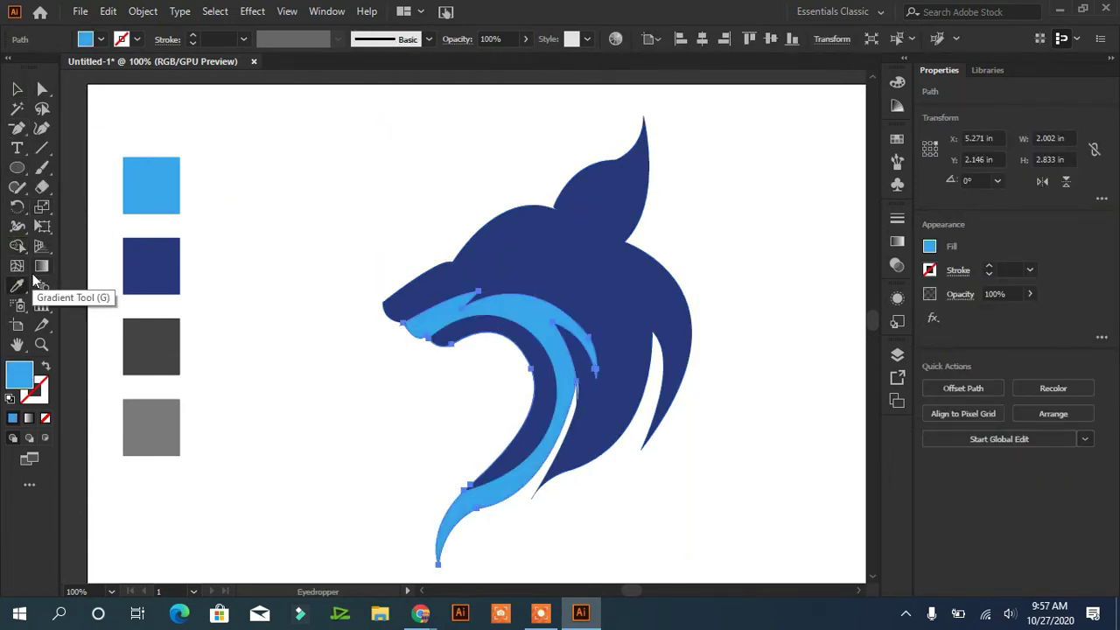
pyautogui.press('v')
pyautogui.click(595, 224)
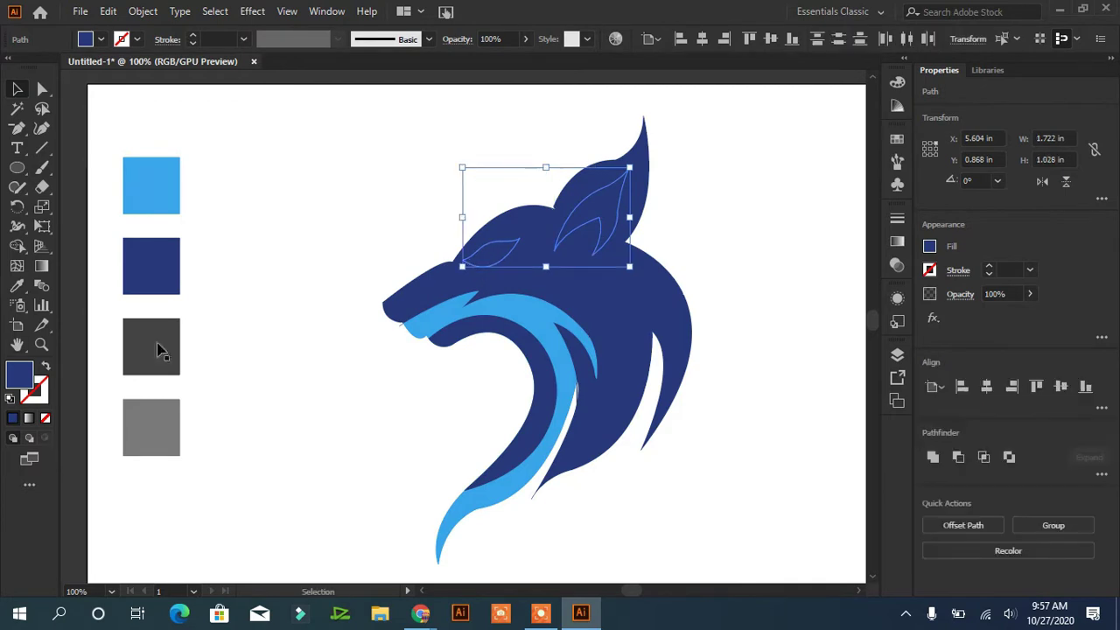
pyautogui.press('i')
pyautogui.click(152, 186)
pyautogui.press('v')
pyautogui.click(226, 401)
# - Enlarge the wolf's eye pupil
pyautogui.click(495, 256)
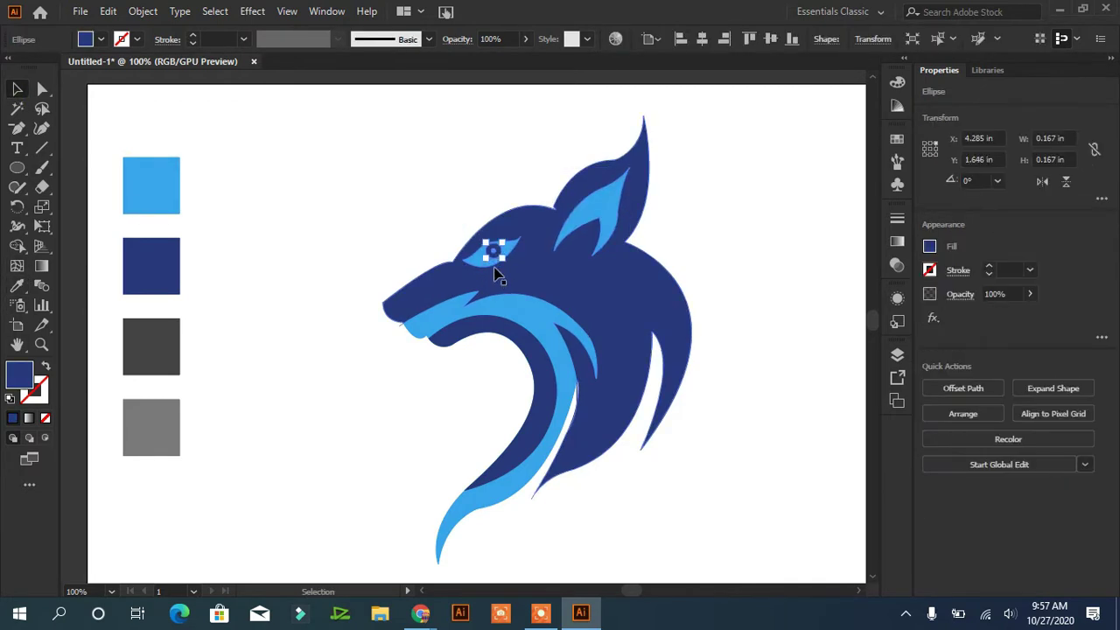
pyautogui.moveTo(500, 261); pyautogui.dragTo(511, 265)
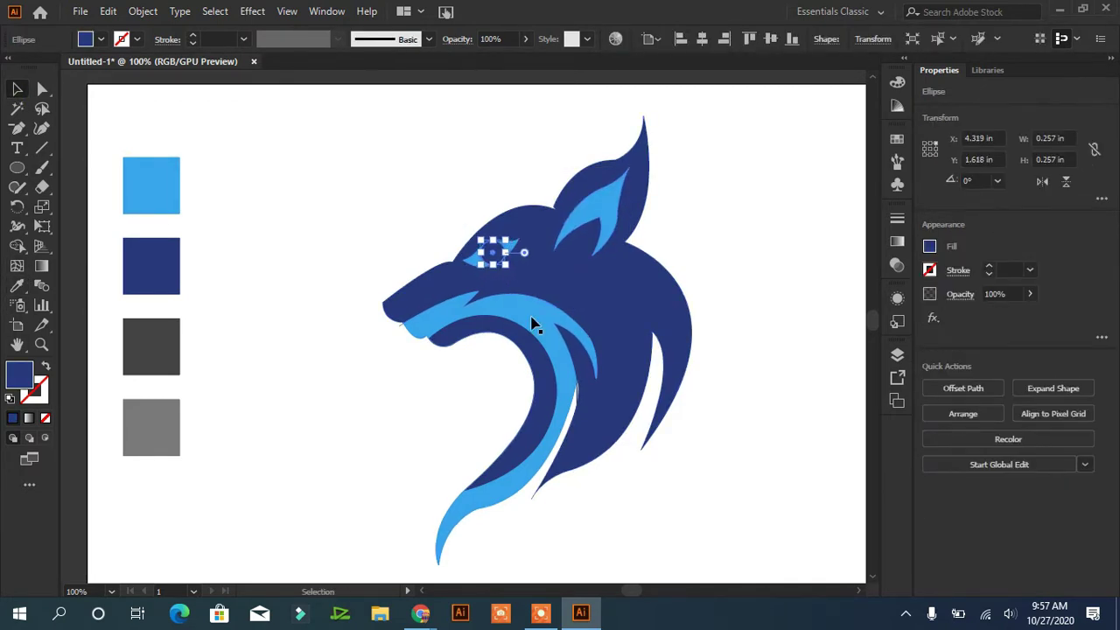
pyautogui.click(533, 324)
pyautogui.click(500, 250)
pyautogui.click(253, 339)
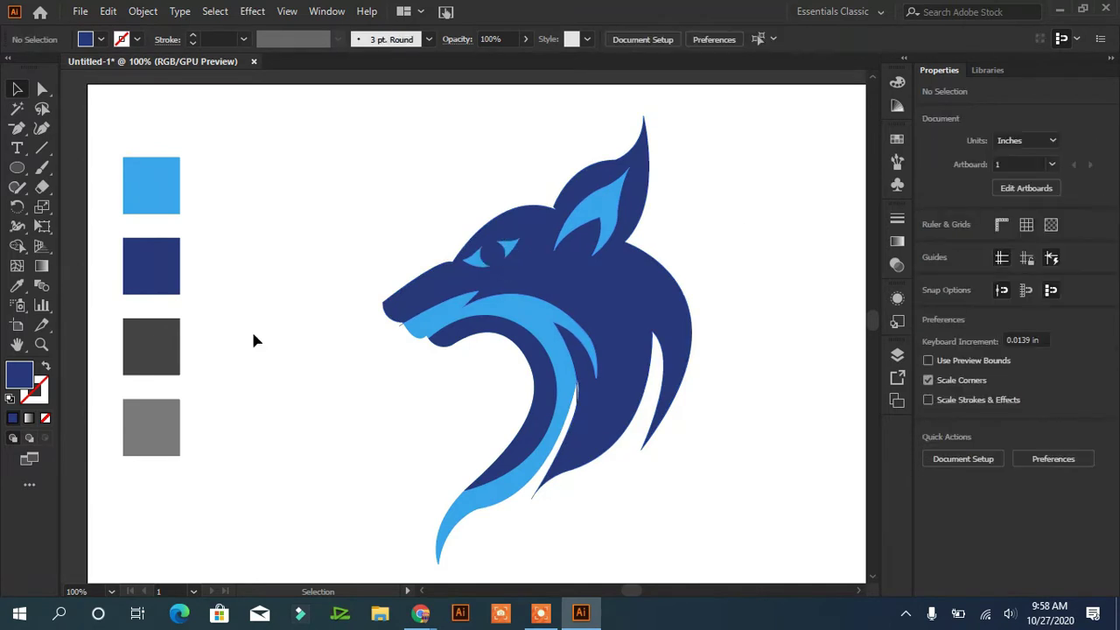
# - Fill the lower neck swoosh with the grey square's colour
pyautogui.click(542, 382)
pyautogui.press('i')
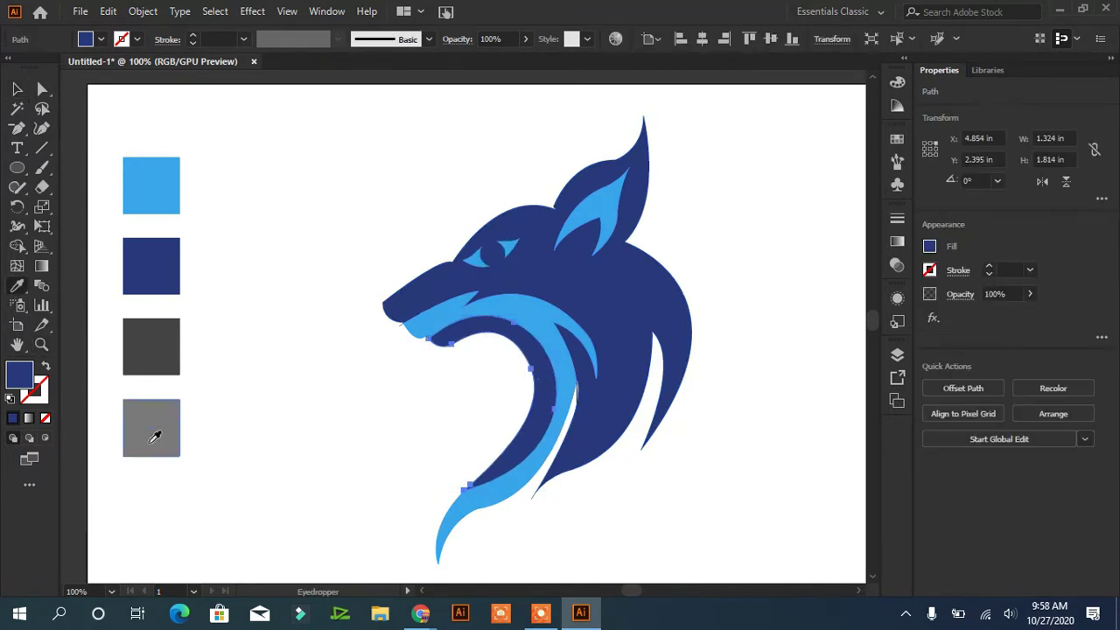
pyautogui.click(160, 419)
# - Give the eye a 1 px light-blue outline, nudge it right, and select the pupil
pyautogui.press('v')
pyautogui.click(490, 253)
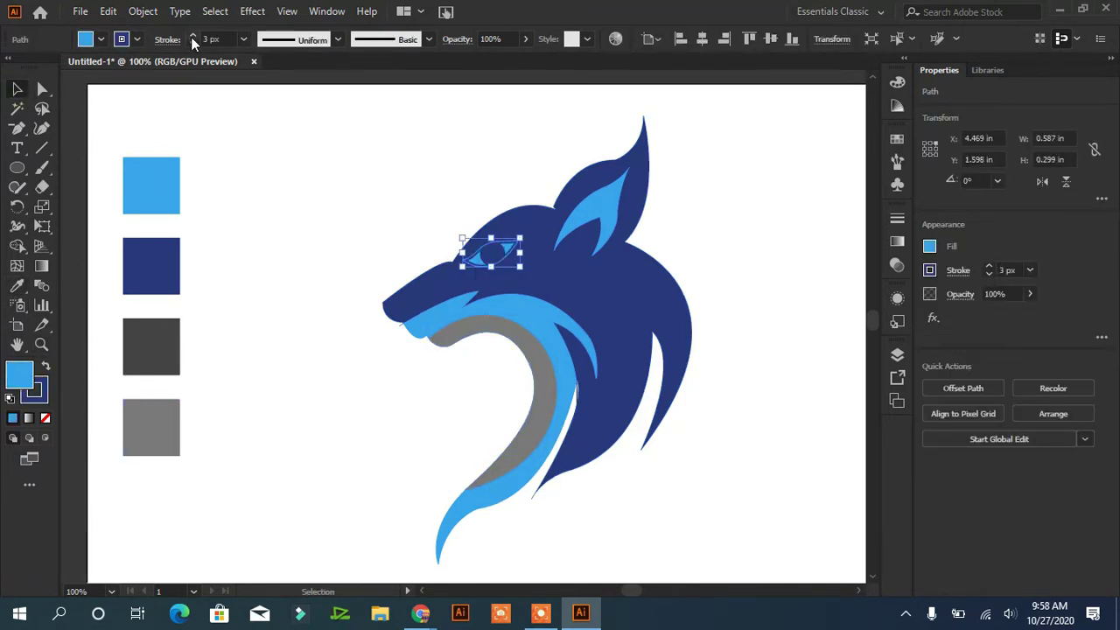
pyautogui.click(51, 364)
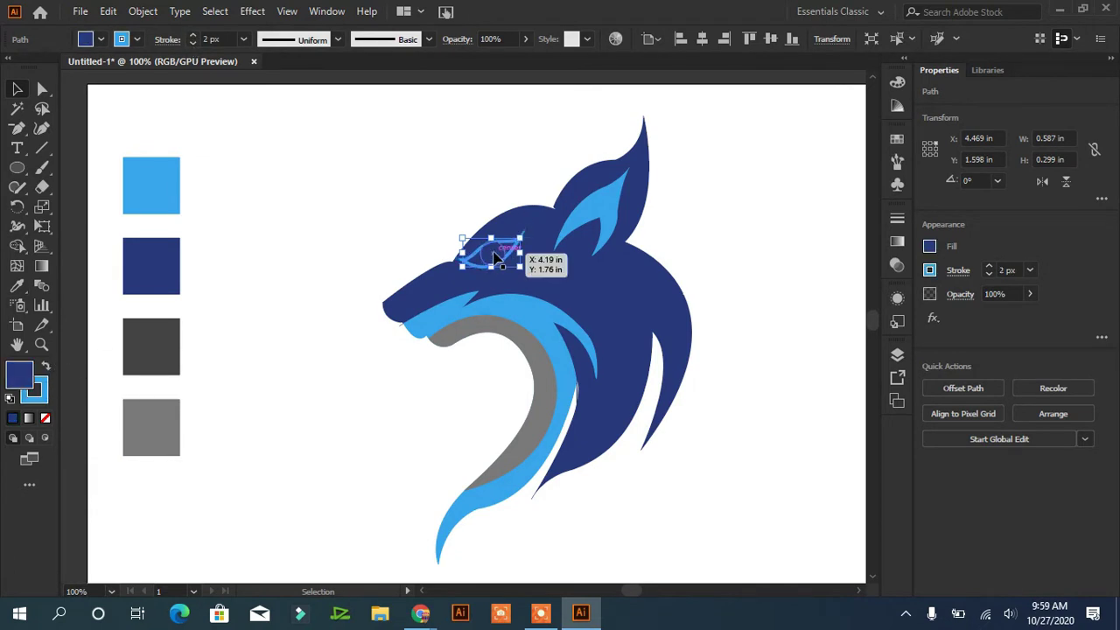
pyautogui.click(350, 249)
pyautogui.click(477, 273)
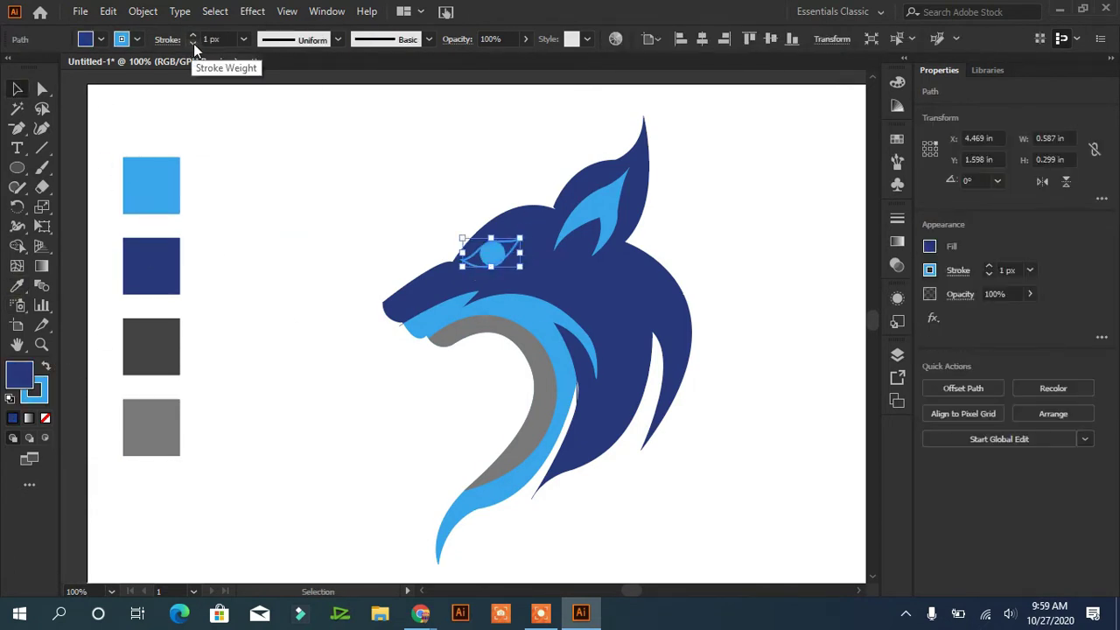
pyautogui.click(193, 43)
pyautogui.click(323, 295)
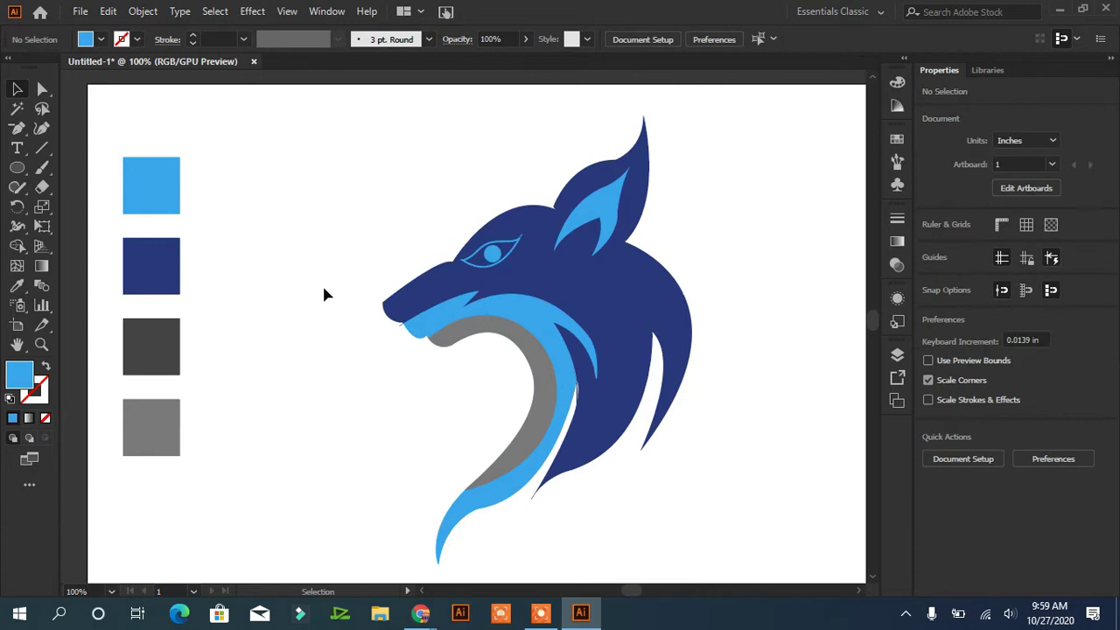
pyautogui.click(496, 260)
pyautogui.press('Right')
pyautogui.press('Right')
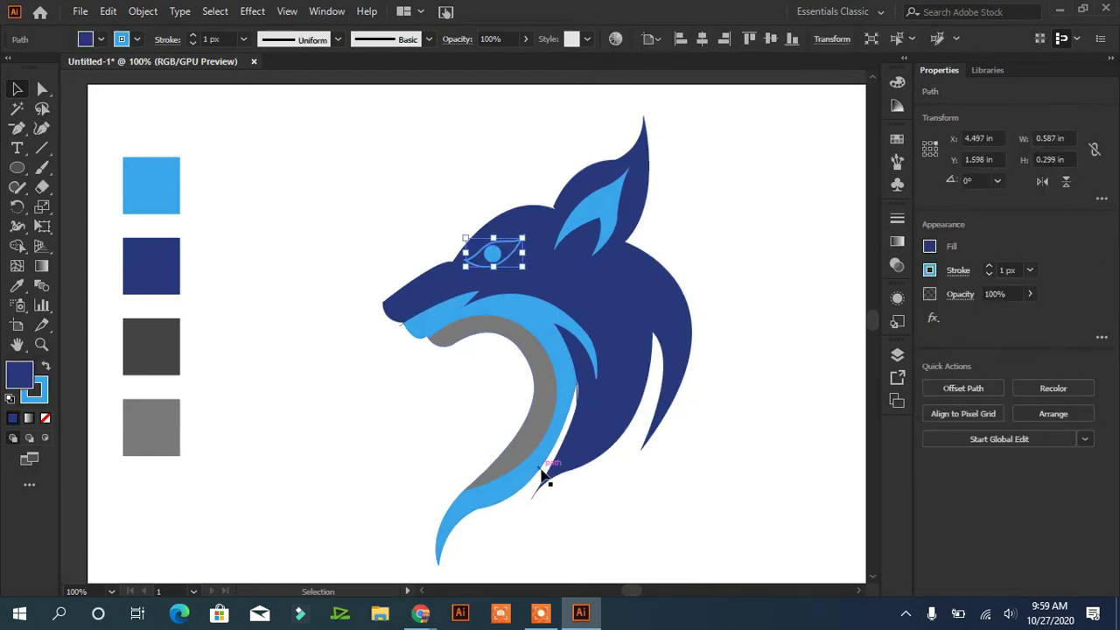
pyautogui.hotkey('ctrl', 'alt', ']')
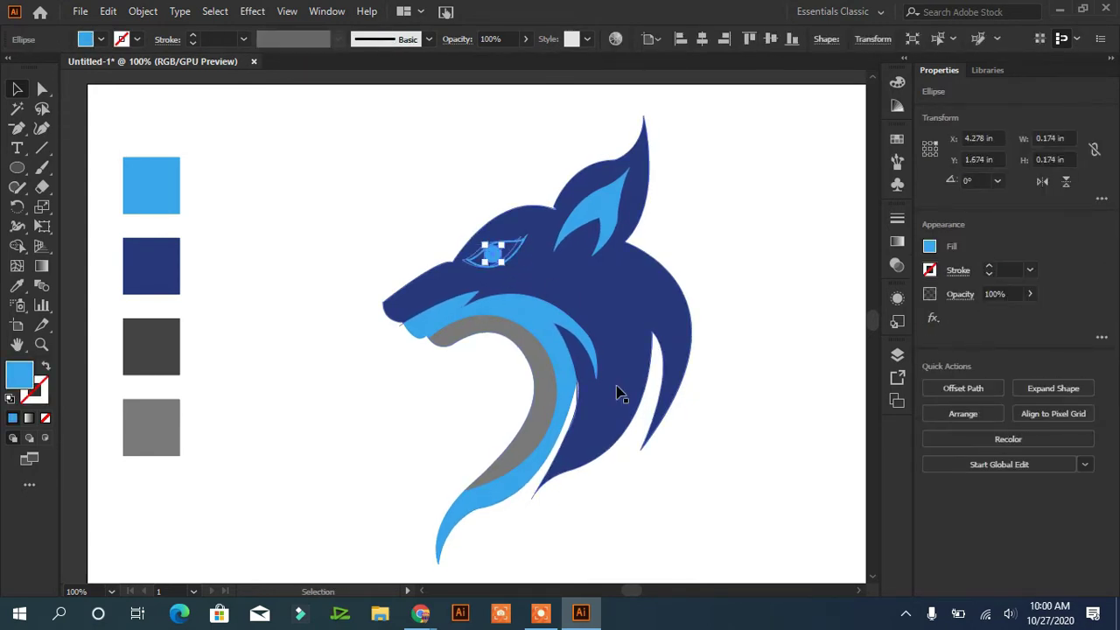
pyautogui.click(350, 324)
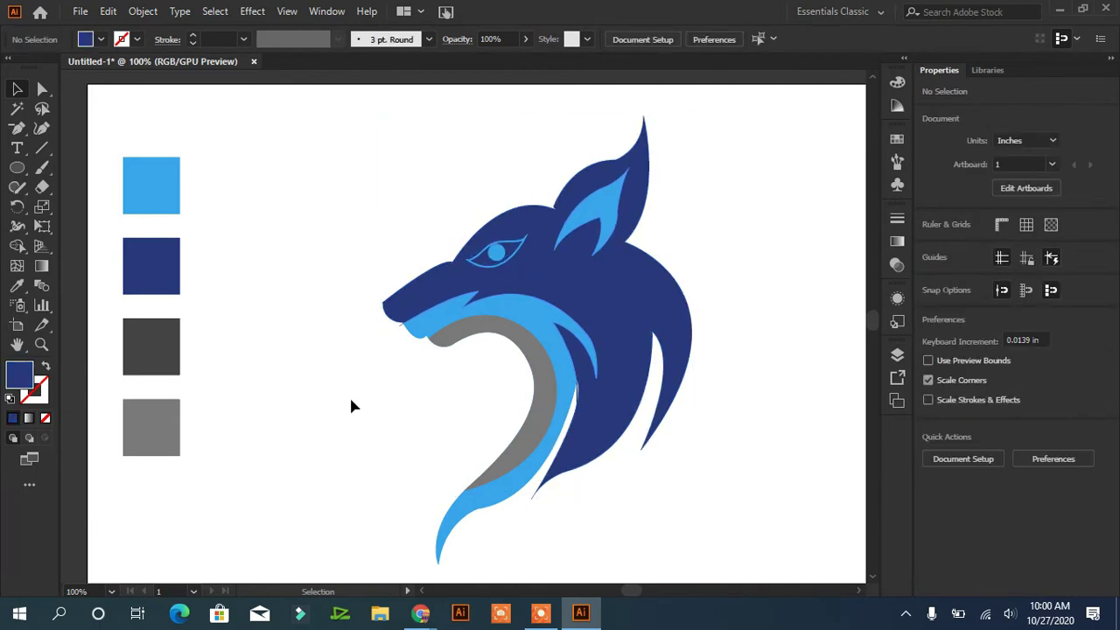
pyautogui.click(692, 488)
# - Centre-align the blue wolf and the grey wolf so they overlap
pyautogui.hotkey('ctrl', '0')
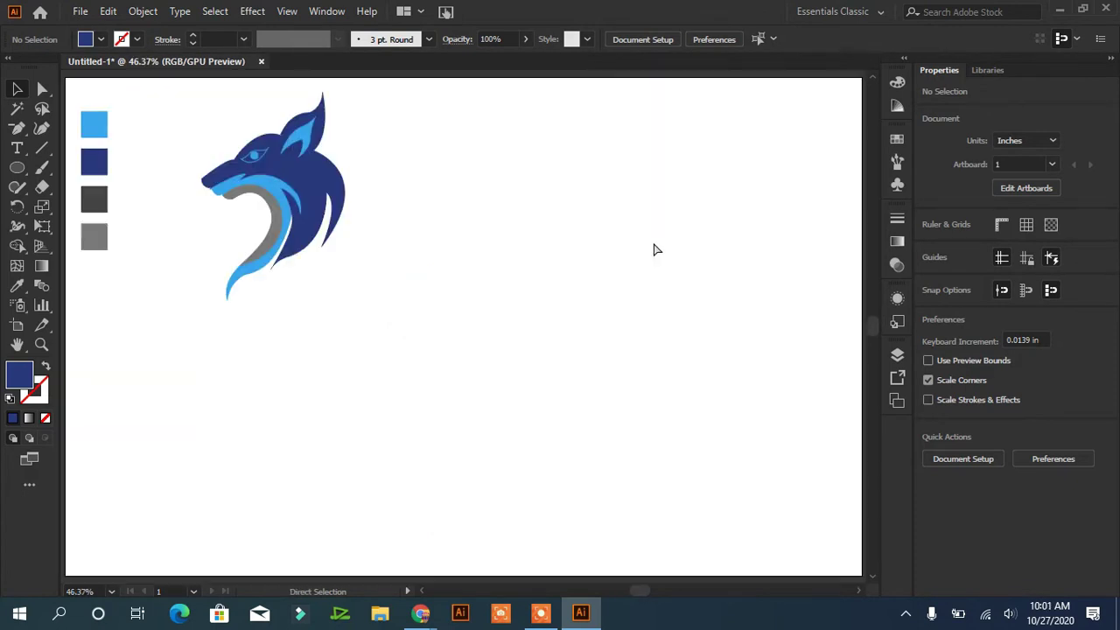
pyautogui.click(312, 180)
pyautogui.moveTo(312, 181)
pyautogui.mouseDown()
pyautogui.moveTo(518, 222)
pyautogui.moveTo(695, 234)
pyautogui.mouseUp()
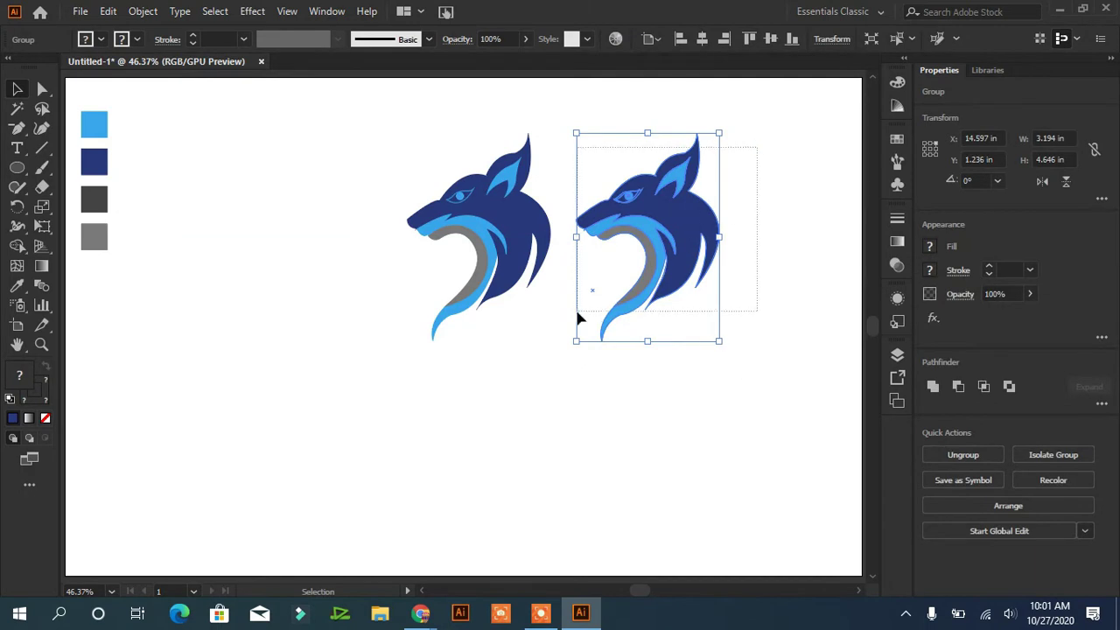
pyautogui.click(933, 386)
pyautogui.click(473, 219)
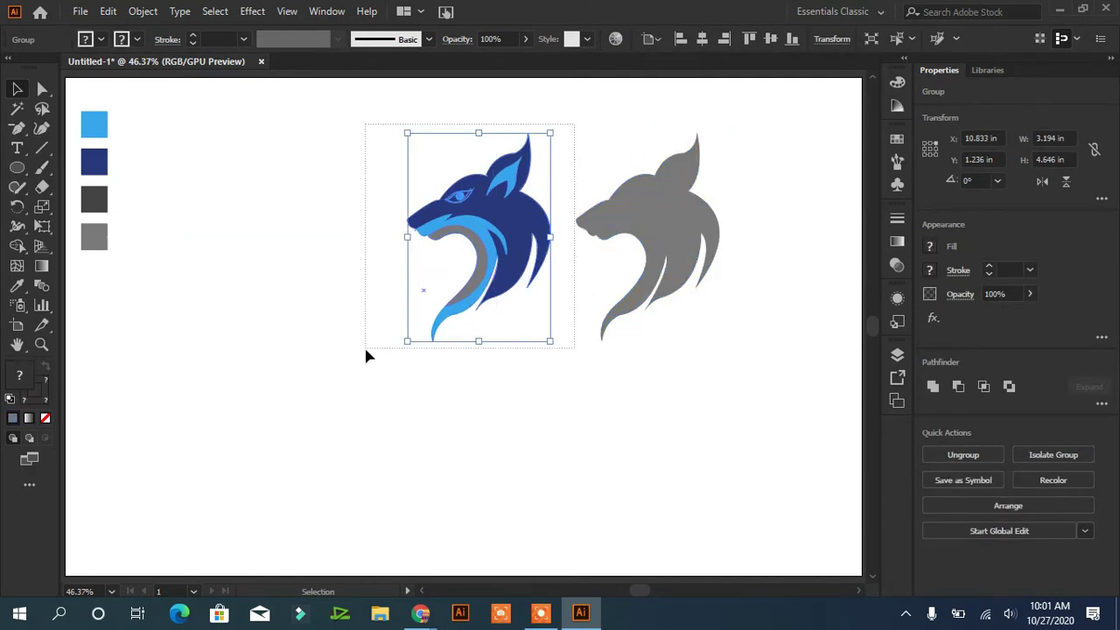
pyautogui.moveTo(478, 339); pyautogui.dragTo(744, 333)
pyautogui.click(986, 386)
pyautogui.click(696, 464)
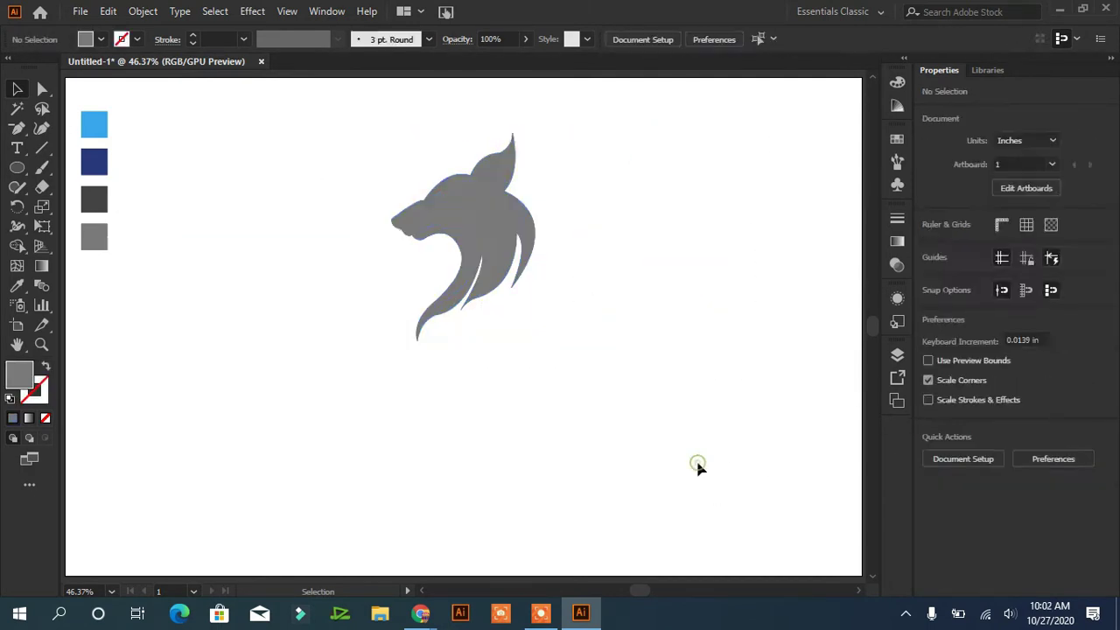
# - Reorder the Layers panel so the blue wolf sits above the grey silhouette
pyautogui.click(464, 236)
pyautogui.click(896, 354)
pyautogui.moveTo(800, 382); pyautogui.dragTo(826, 389)
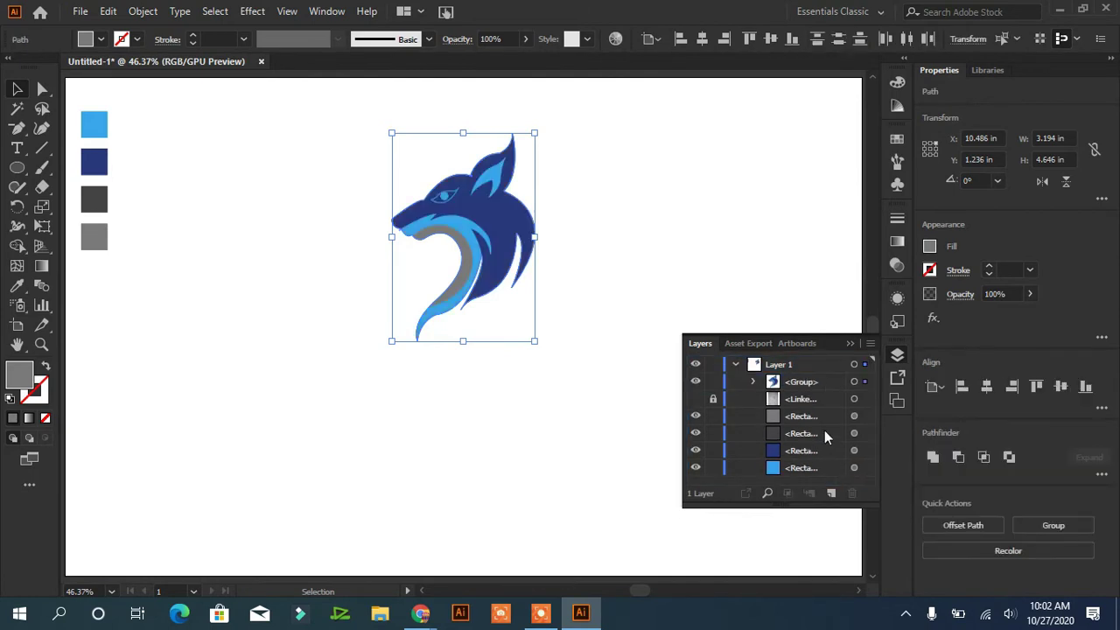
pyautogui.click(652, 528)
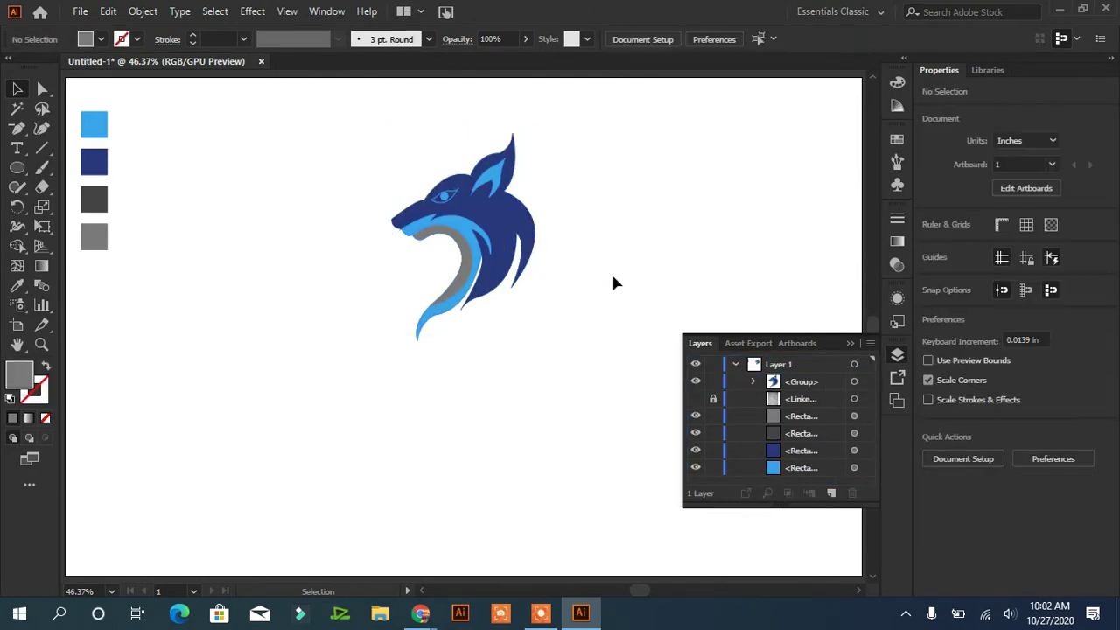
pyautogui.click(752, 381)
pyautogui.click(734, 364)
pyautogui.click(735, 364)
pyautogui.click(849, 344)
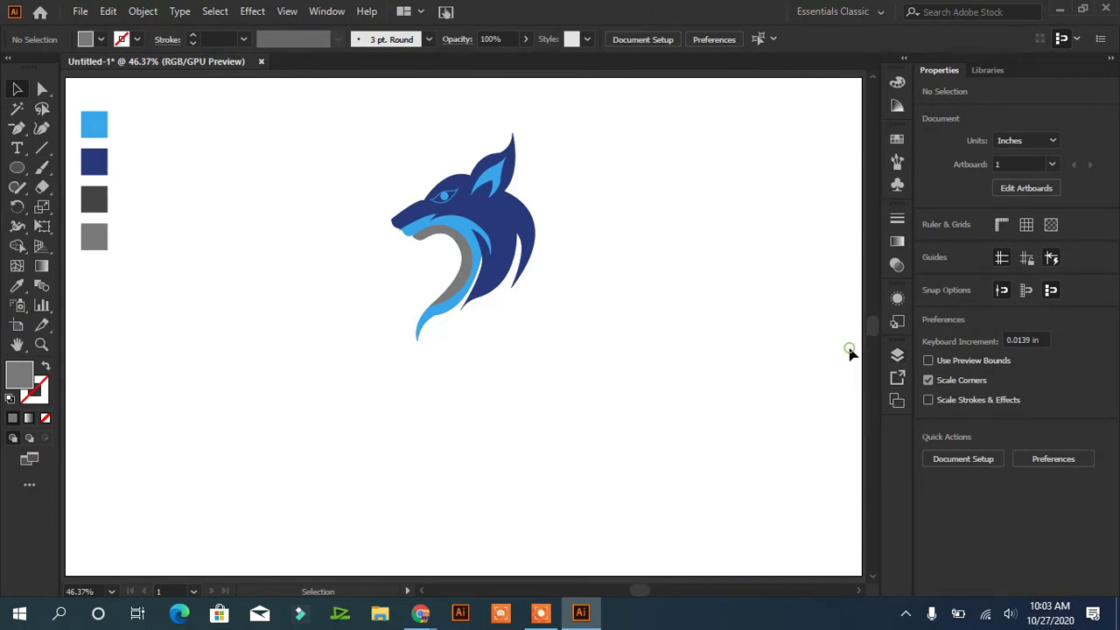
# - Lower the wolf slightly and drag a copy to the right
pyautogui.moveTo(494, 236); pyautogui.dragTo(501, 278)
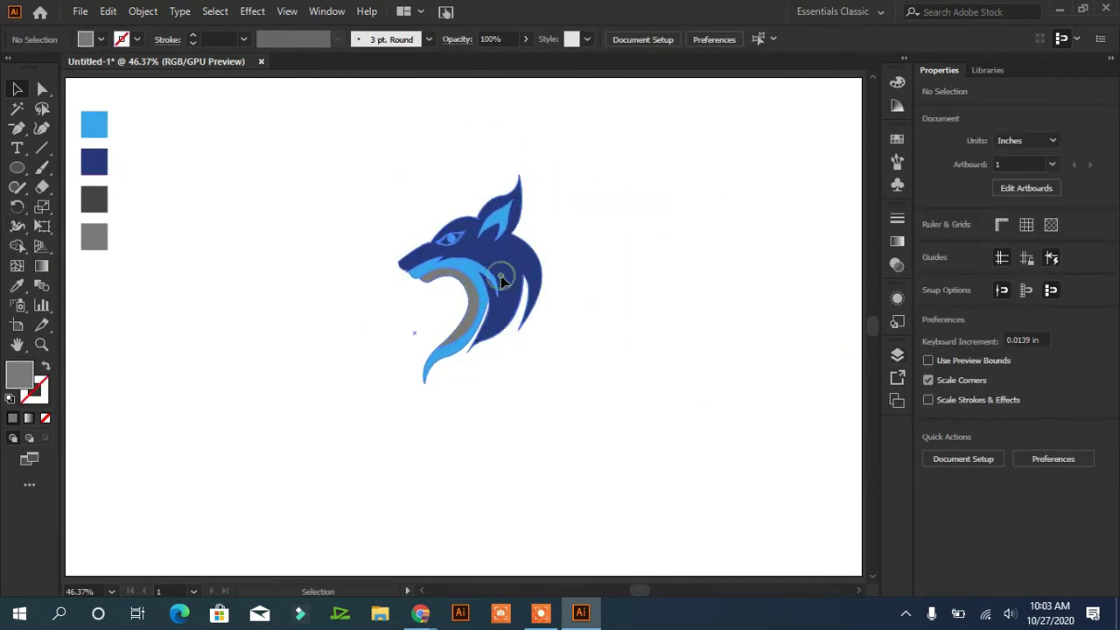
pyautogui.click(631, 420)
pyautogui.moveTo(501, 278)
pyautogui.mouseDown()
pyautogui.moveTo(540, 319)
pyautogui.moveTo(680, 324)
pyautogui.mouseUp()
pyautogui.click(521, 323)
# - Merge the grey copy into one silhouette, align it over the blue wolf, enlarge it and send it behind
pyautogui.hotkey('ctrl', '8')
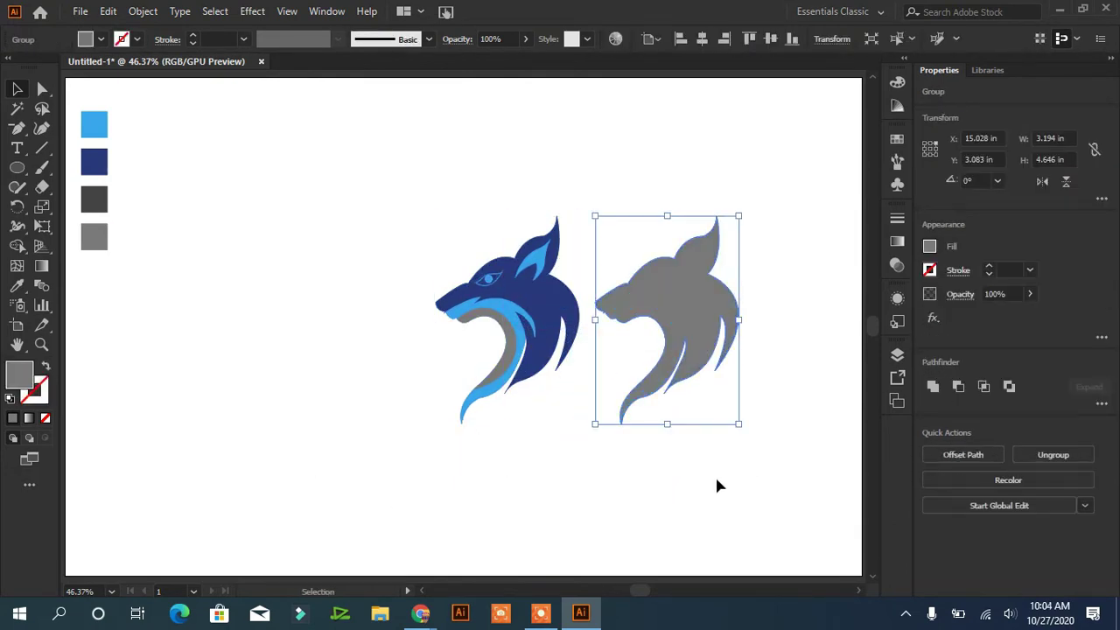
pyautogui.keyDown('shift'); pyautogui.click(453, 372); pyautogui.keyUp('shift')
pyautogui.click(987, 388)
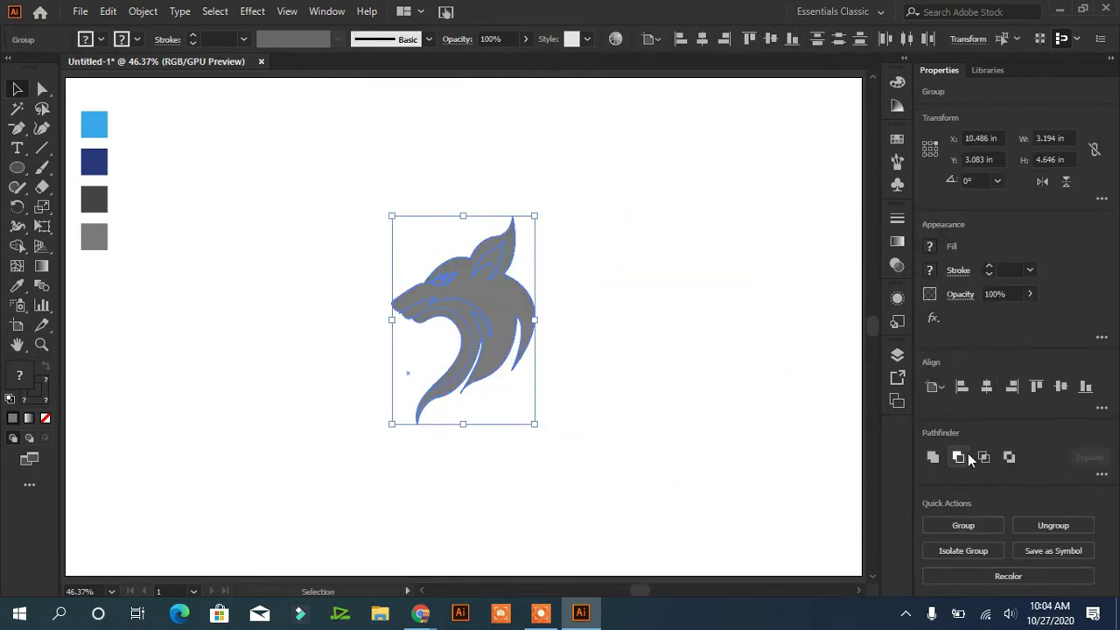
pyautogui.moveTo(537, 423); pyautogui.dragTo(541, 431)
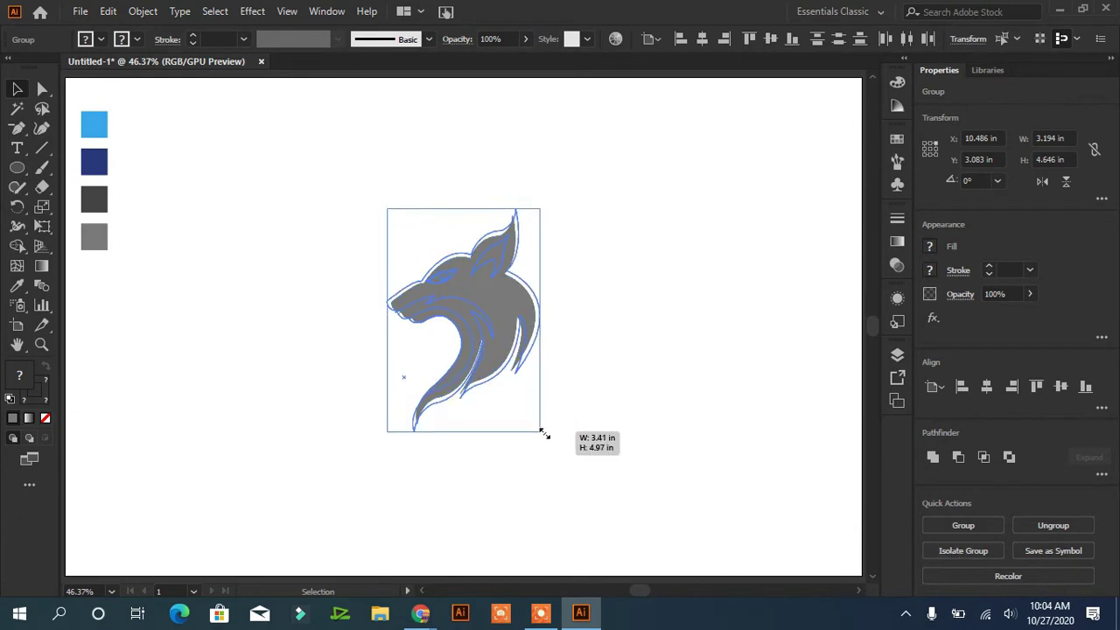
pyautogui.press('F7')
pyautogui.moveTo(539, 430); pyautogui.dragTo(550, 443)
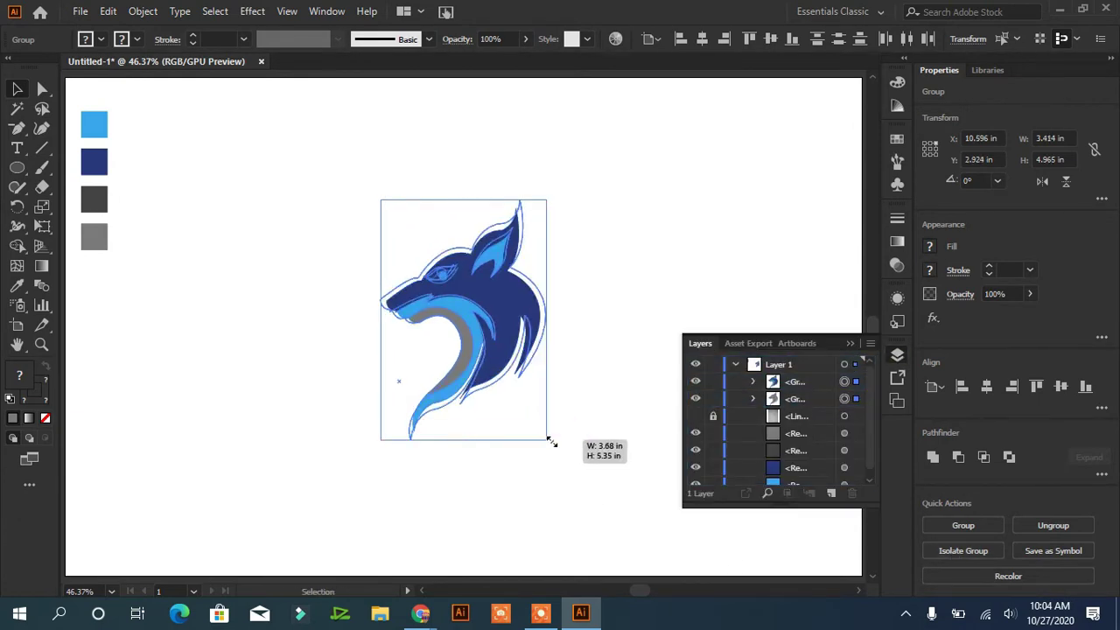
pyautogui.moveTo(508, 317); pyautogui.dragTo(482, 303)
# - Select the grey silhouette group in Layers and offset its path by 0.25 in
pyautogui.click(749, 382)
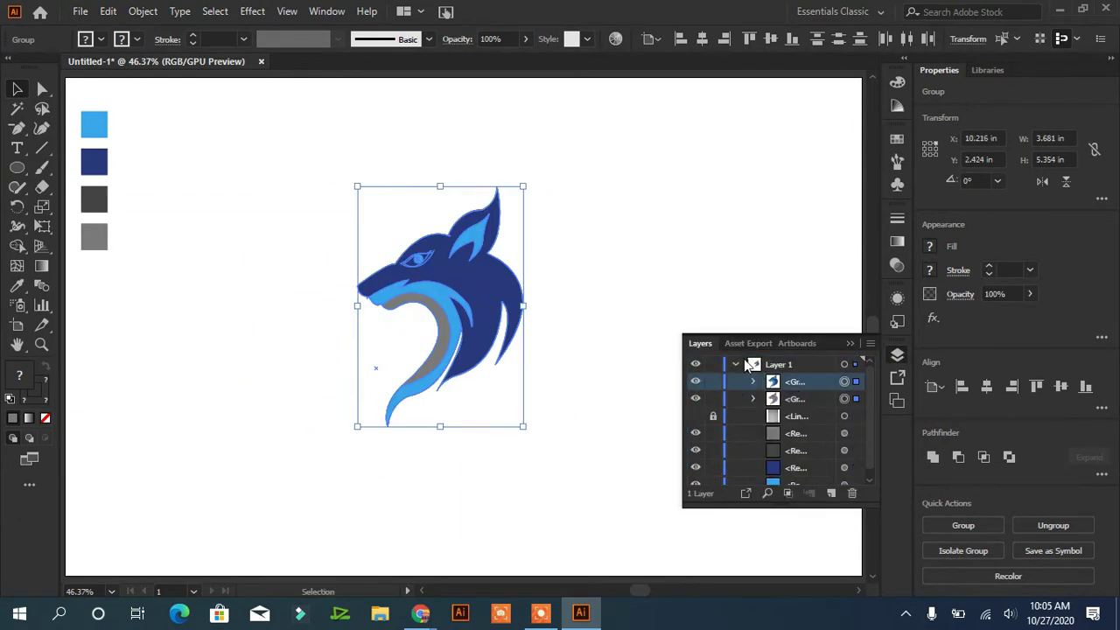
pyautogui.click(750, 385)
pyautogui.click(856, 400)
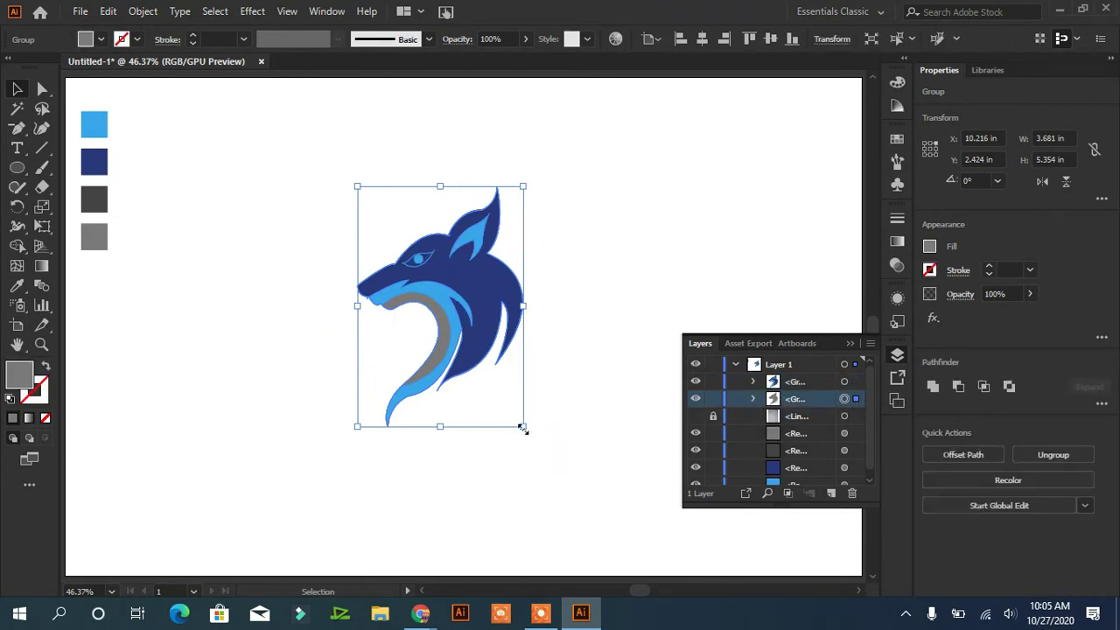
pyautogui.moveTo(522, 428); pyautogui.dragTo(537, 444)
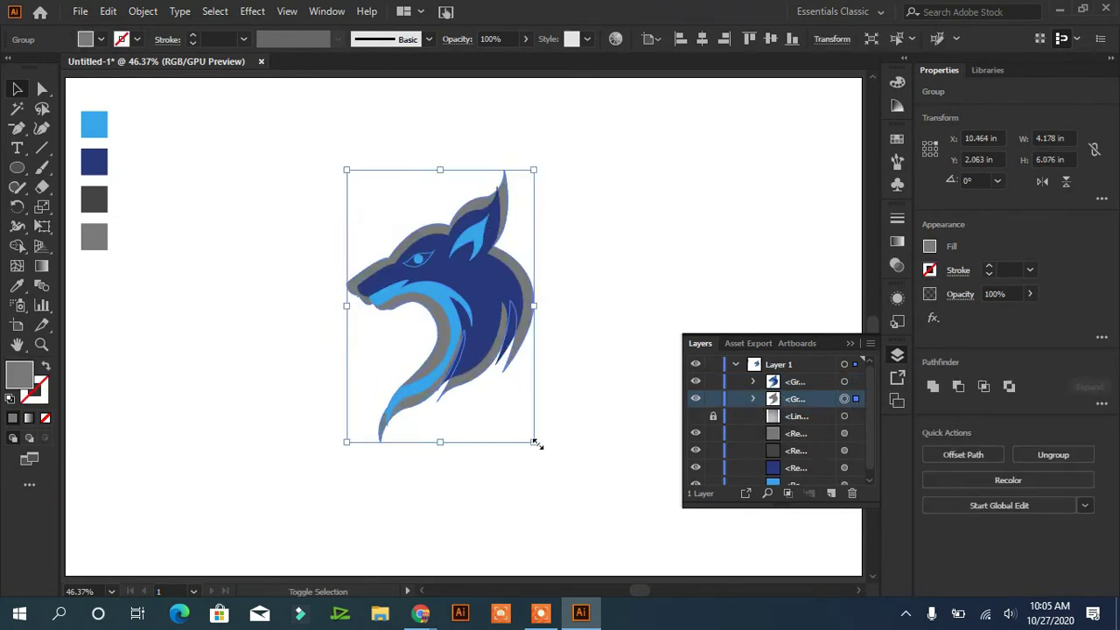
pyautogui.hotkey('ctrl', 'z')
pyautogui.click(963, 454)
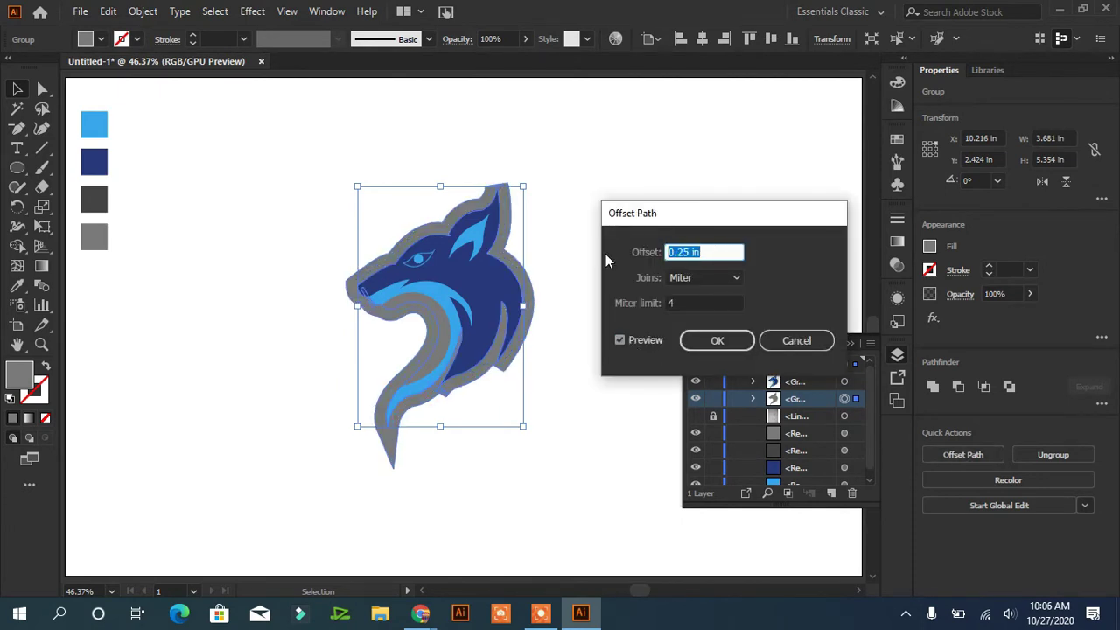
pyautogui.press('Return')
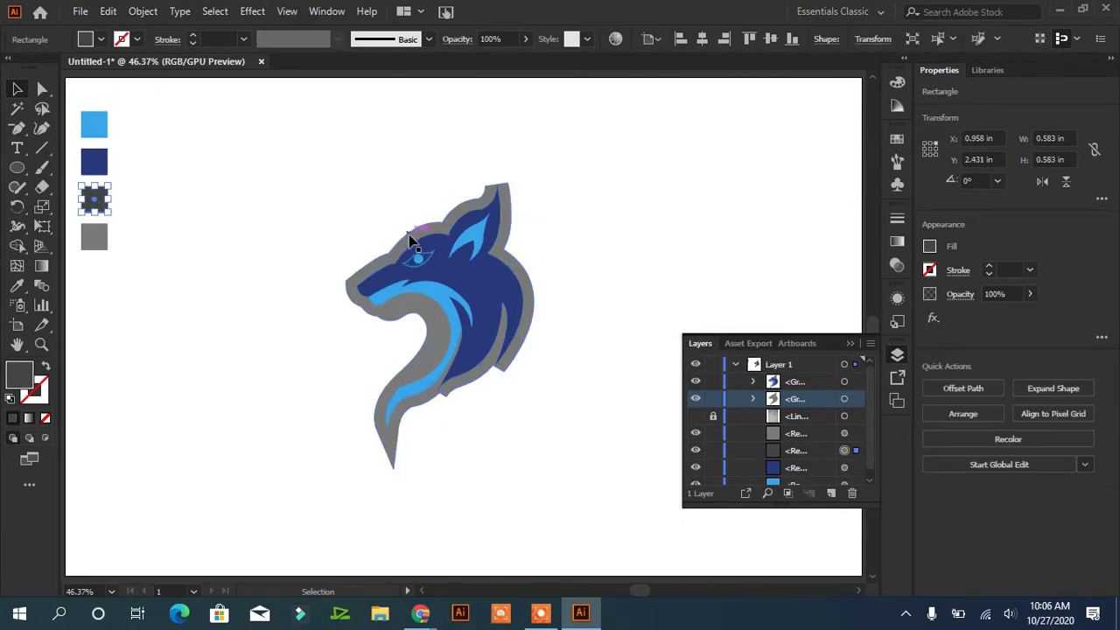
# - Recolour the wolf's outline with the dark grey swatch using the Eyedropper
pyautogui.click(407, 250)
pyautogui.press('i')
pyautogui.click(94, 196)
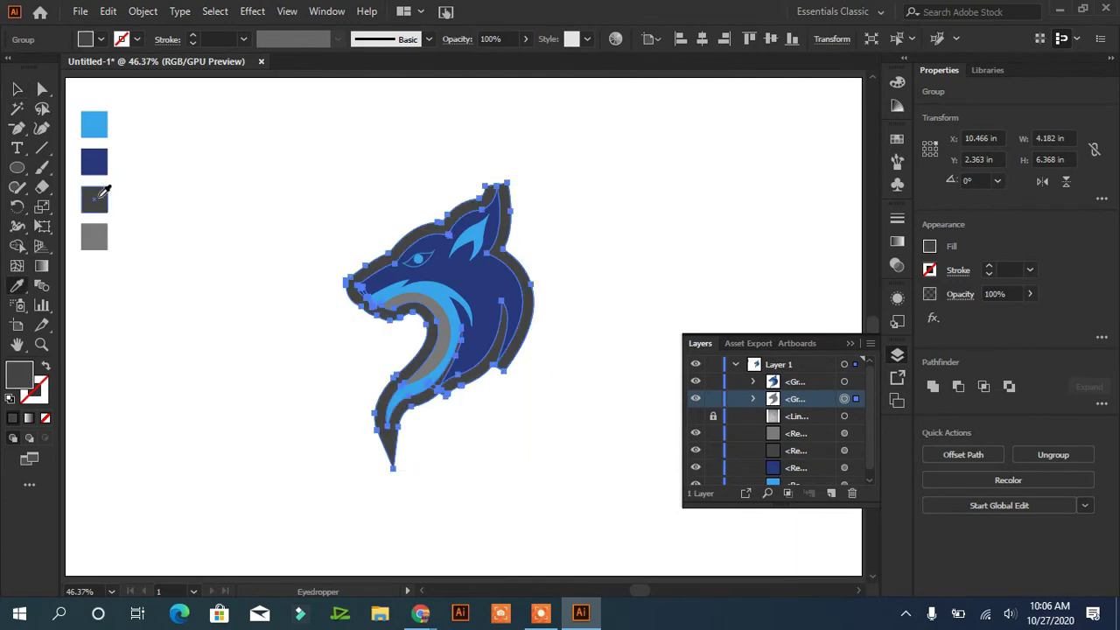
pyautogui.click(99, 162)
pyautogui.press('v')
pyautogui.click(306, 357)
# - Draw a triangular spike with the Pen tool extending the ear tip upward
pyautogui.click(18, 128)
pyautogui.click(485, 185)
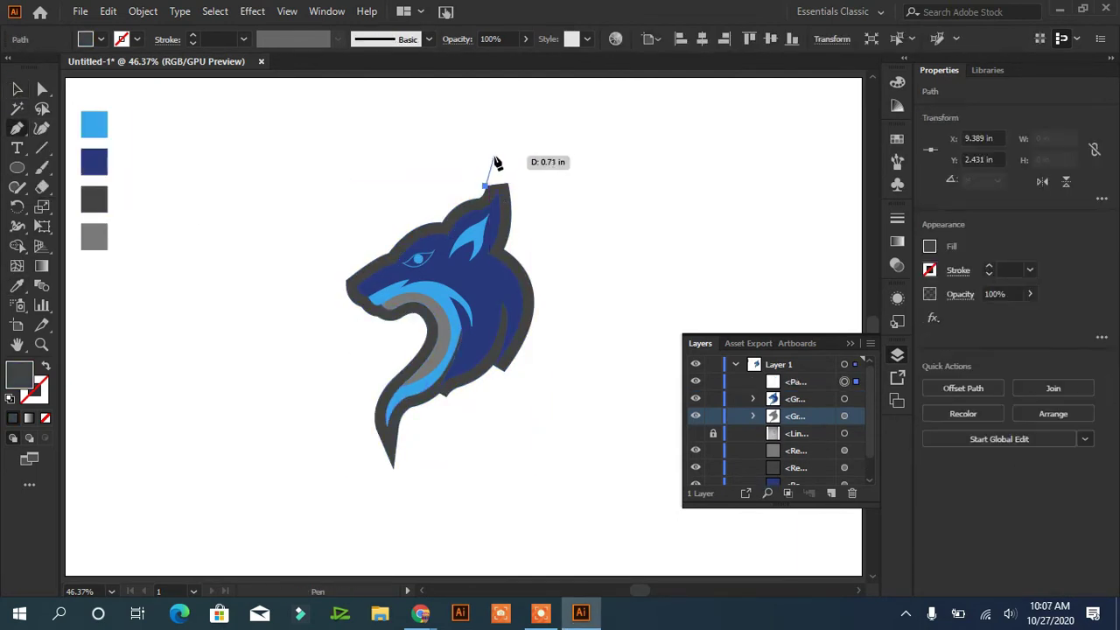
pyautogui.click(505, 186)
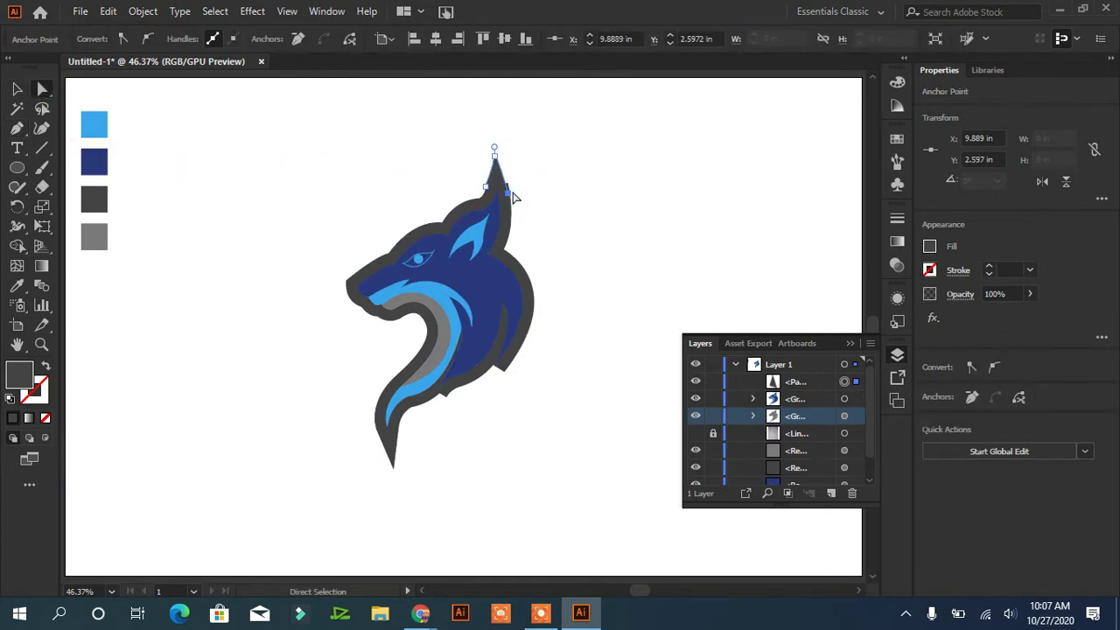
pyautogui.click(502, 299)
pyautogui.click(577, 497)
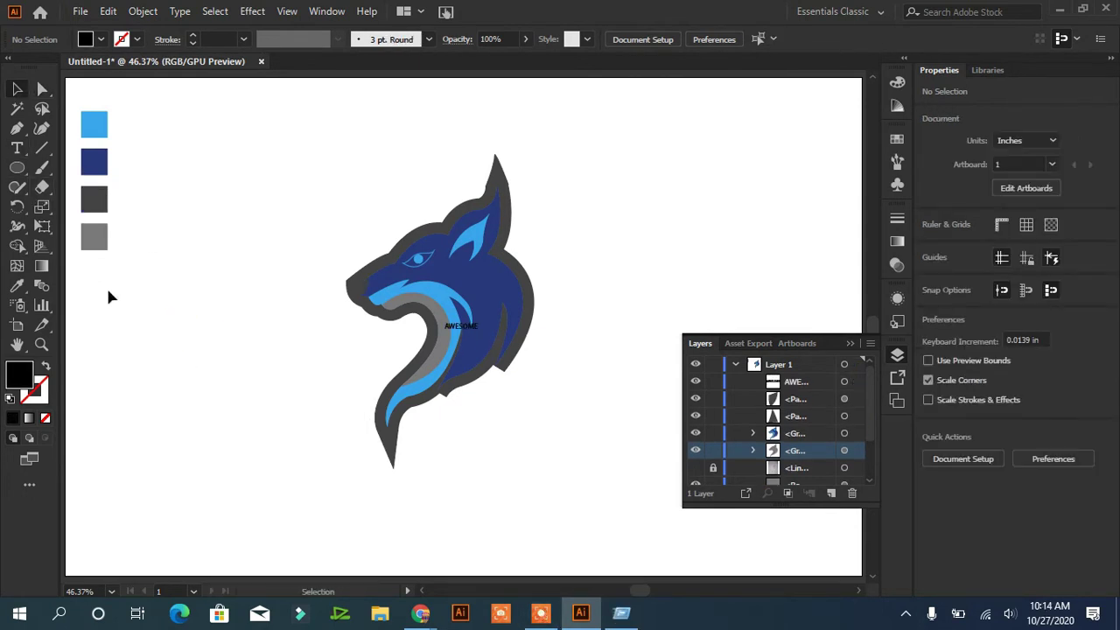
# - Move the small AWESOME text and enlarge it considerably
pyautogui.click(461, 325)
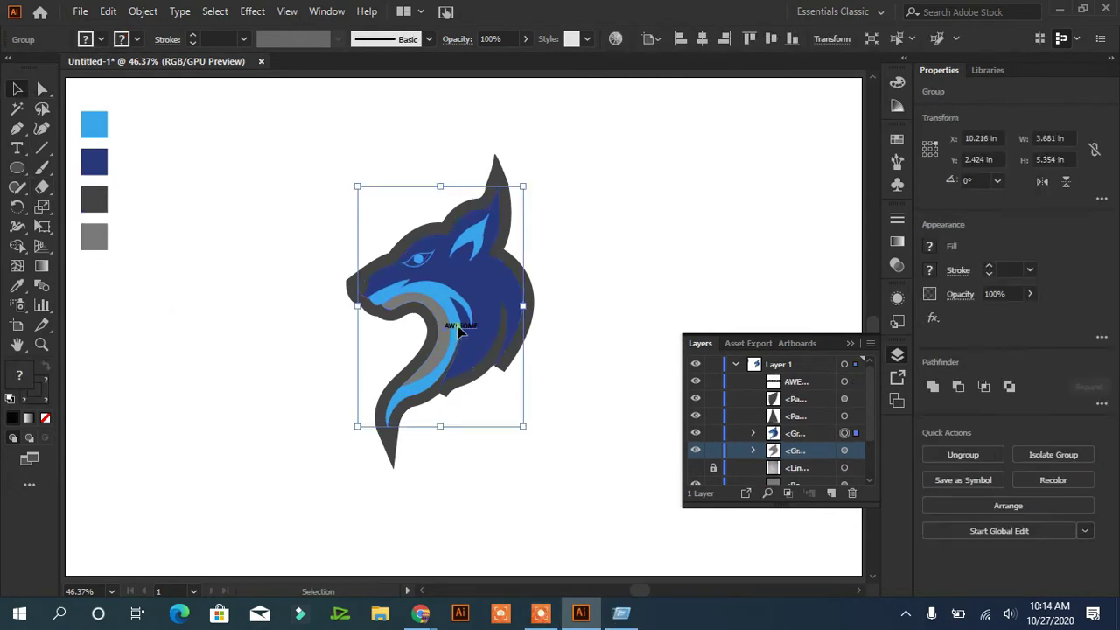
pyautogui.moveTo(478, 331); pyautogui.dragTo(637, 360)
pyautogui.moveTo(525, 341); pyautogui.dragTo(187, 346)
pyautogui.moveTo(297, 368); pyautogui.dragTo(383, 401)
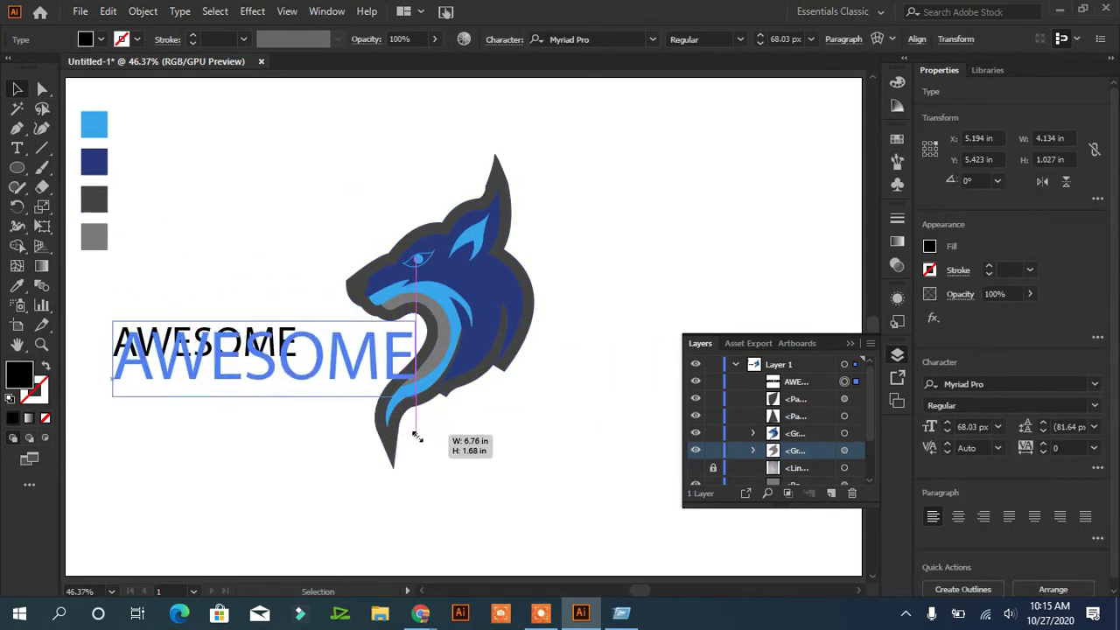
# - Set the AWESOME font to Norwester Regular, after briefly trying Impact
pyautogui.click(577, 38)
pyautogui.click(604, 160)
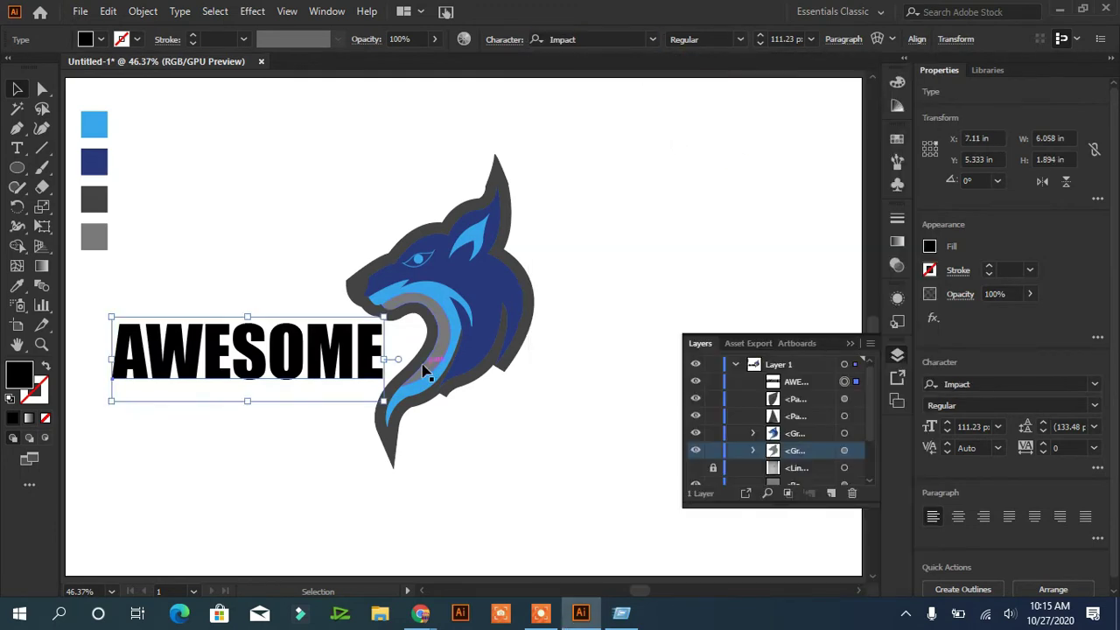
pyautogui.click(652, 38)
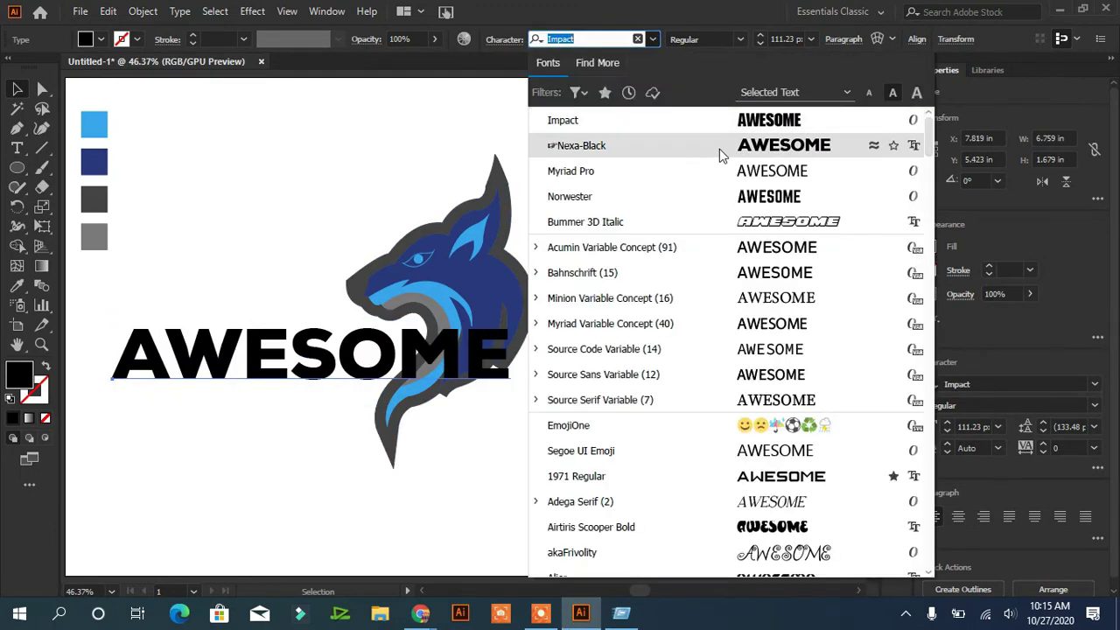
pyautogui.click(742, 210)
pyautogui.click(740, 38)
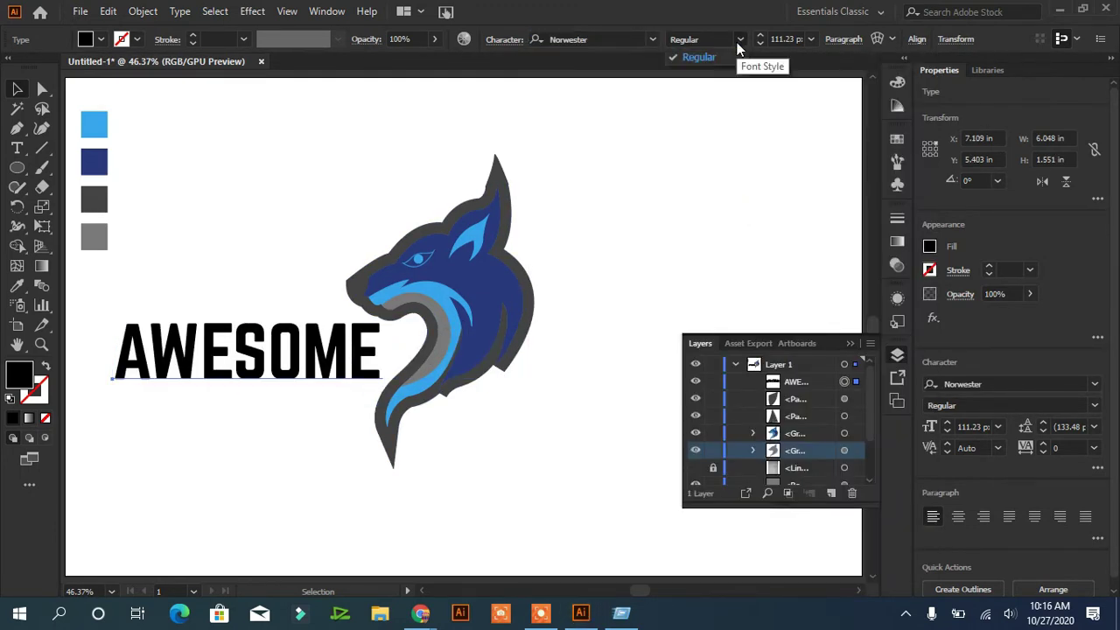
pyautogui.click(708, 56)
# - Tilt AWESOME about 13° across the wolf's lower head and slightly rescale the wolf group
pyautogui.moveTo(398, 331)
pyautogui.mouseDown()
pyautogui.moveTo(597, 341)
pyautogui.moveTo(597, 281)
pyautogui.mouseUp()
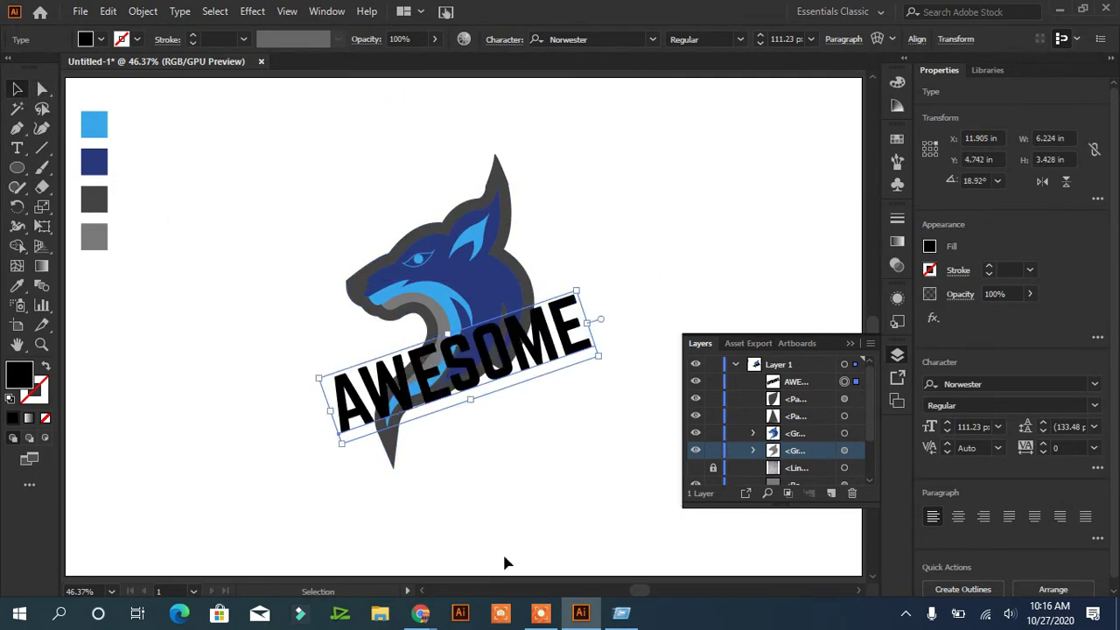
pyautogui.moveTo(608, 362); pyautogui.dragTo(620, 379)
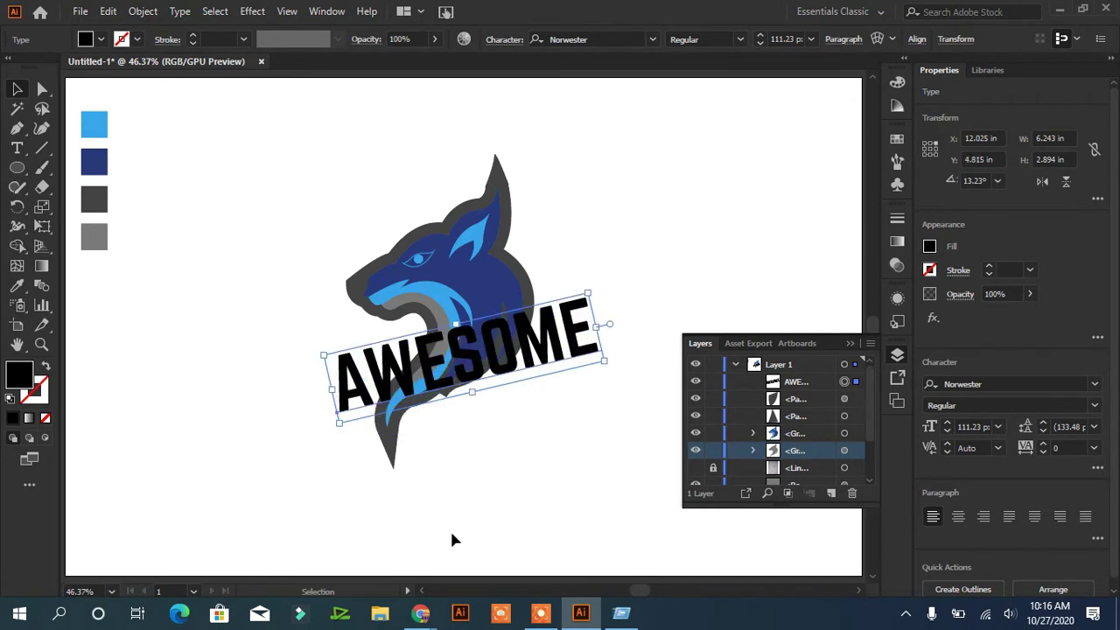
pyautogui.click(394, 457)
pyautogui.moveTo(536, 469); pyautogui.dragTo(534, 465)
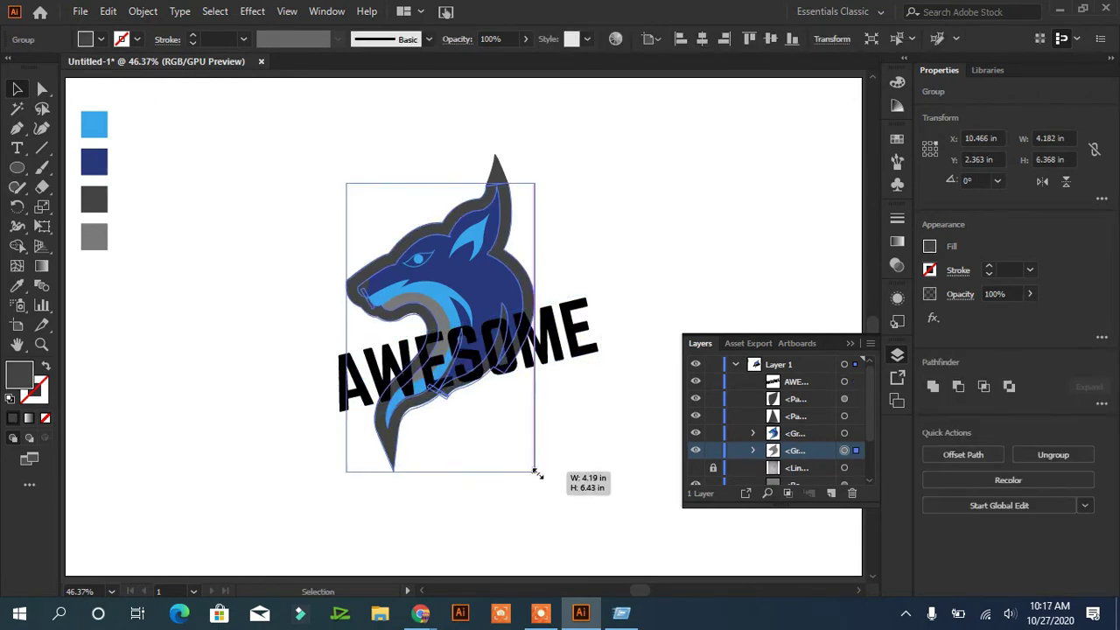
pyautogui.click(597, 471)
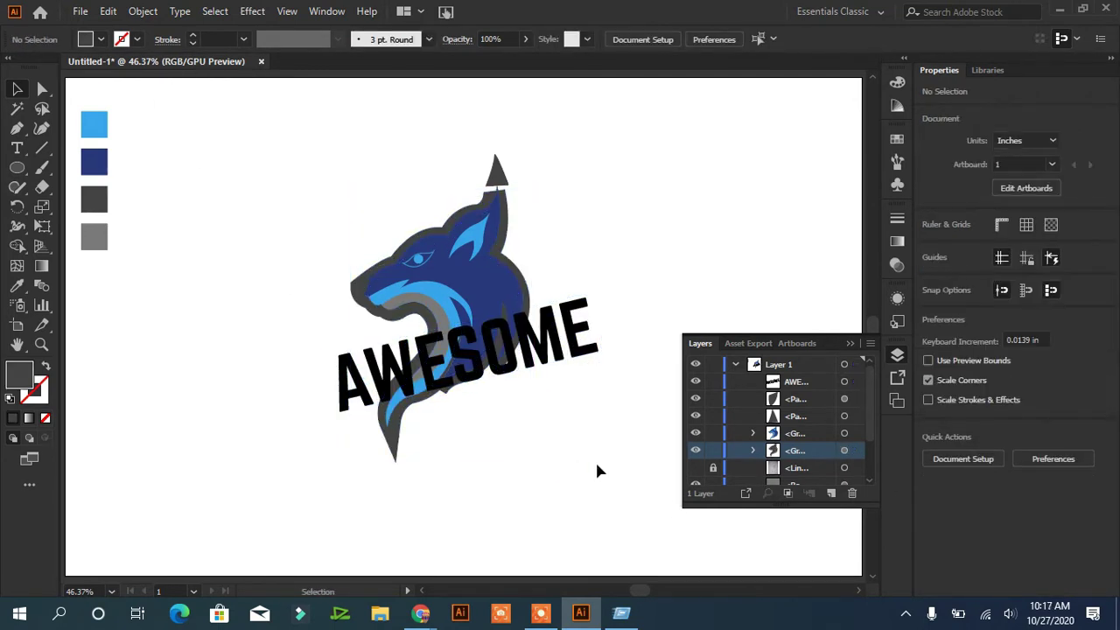
# - Nudge the ear-tip spike down and combine it with the wolf group
pyautogui.moveTo(495, 175); pyautogui.dragTo(495, 182)
pyautogui.click(581, 200)
pyautogui.click(495, 186)
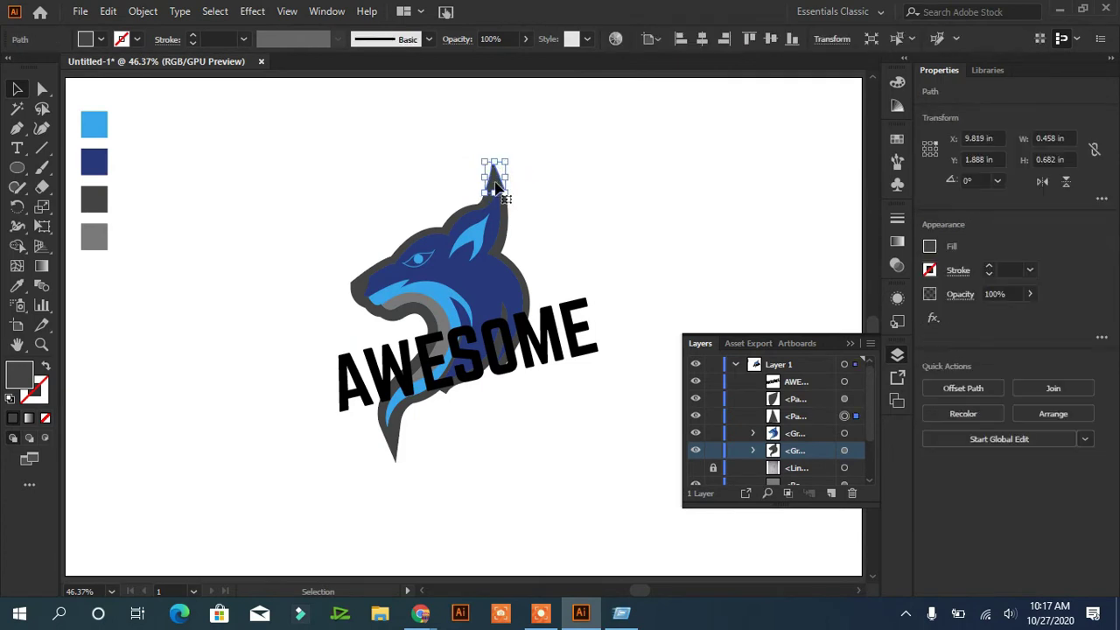
pyautogui.click(635, 252)
pyautogui.click(601, 356)
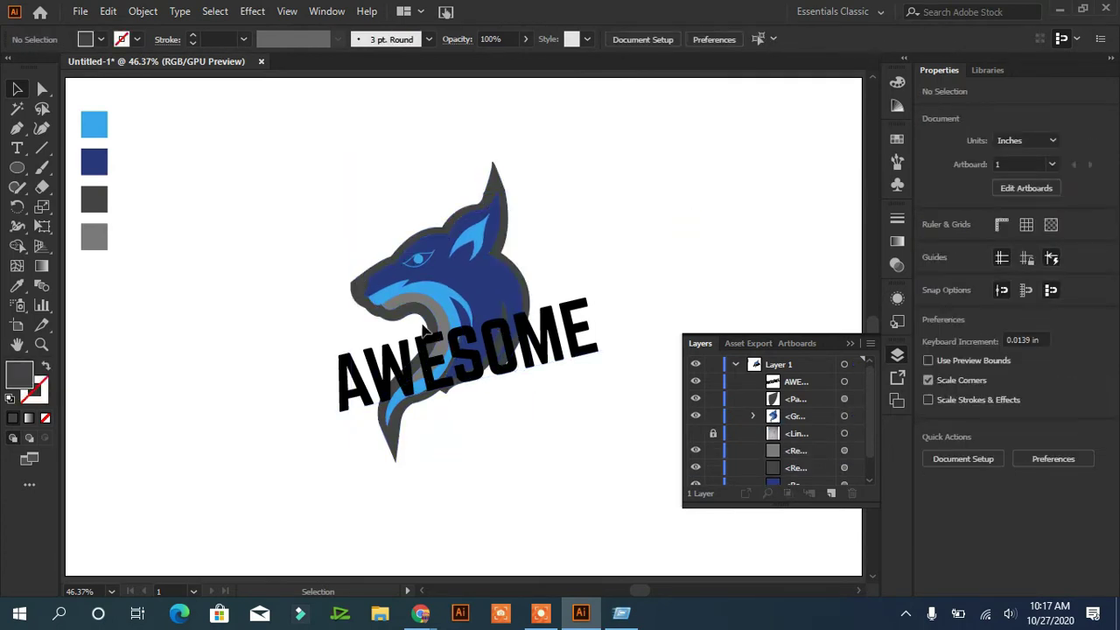
# - Pen-draw a slanted four-corner banner shape behind the AWESOME text
pyautogui.click(17, 128)
pyautogui.click(430, 327)
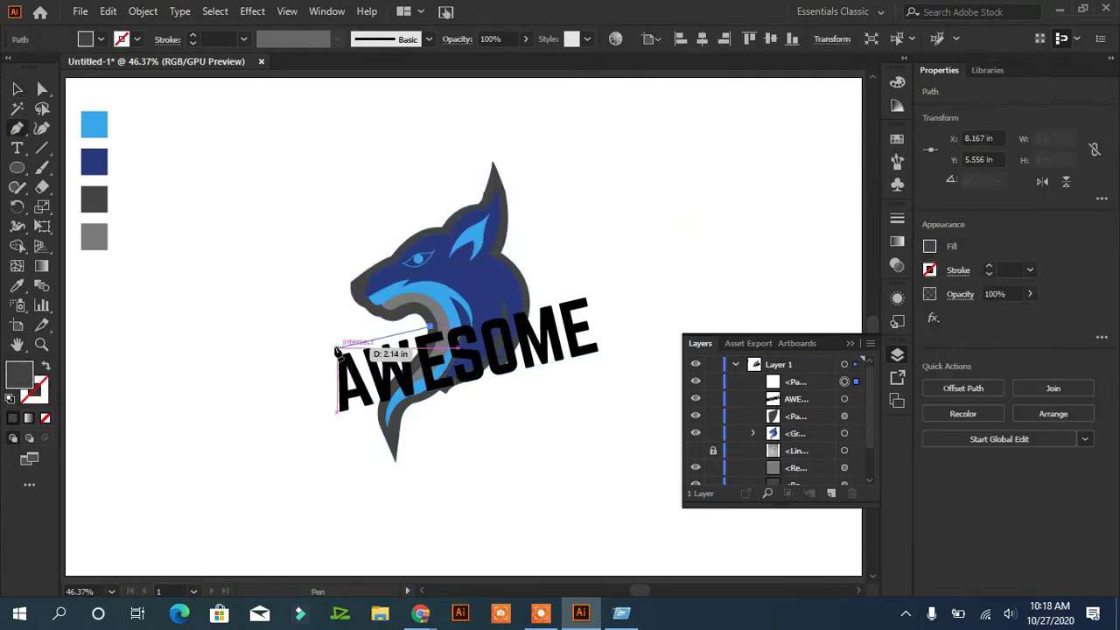
pyautogui.click(328, 347)
pyautogui.click(328, 426)
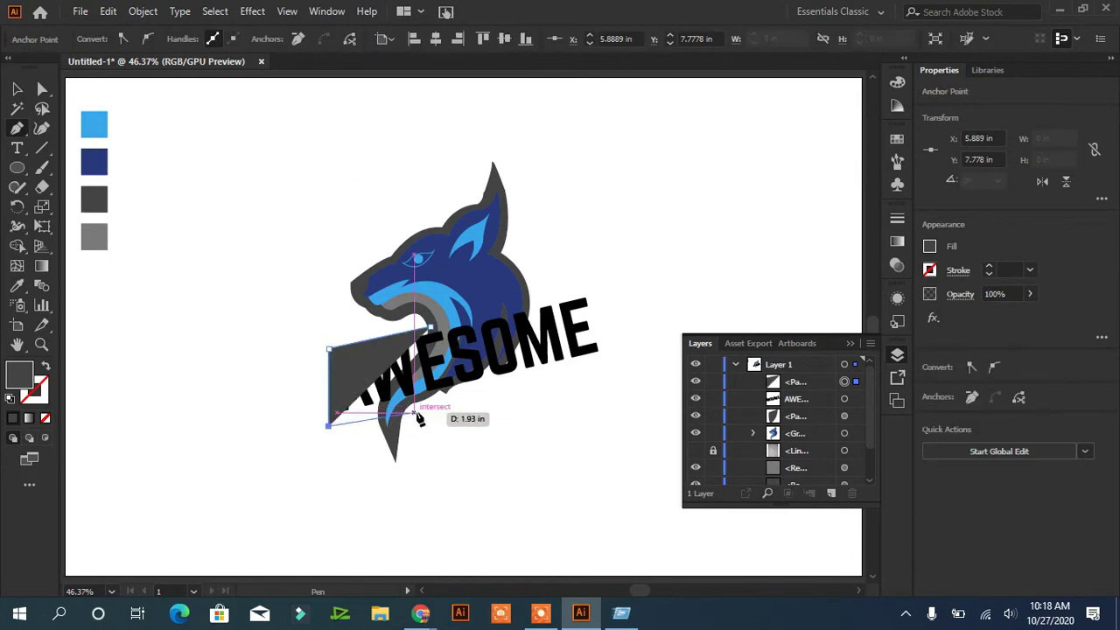
pyautogui.click(612, 355)
pyautogui.click(596, 282)
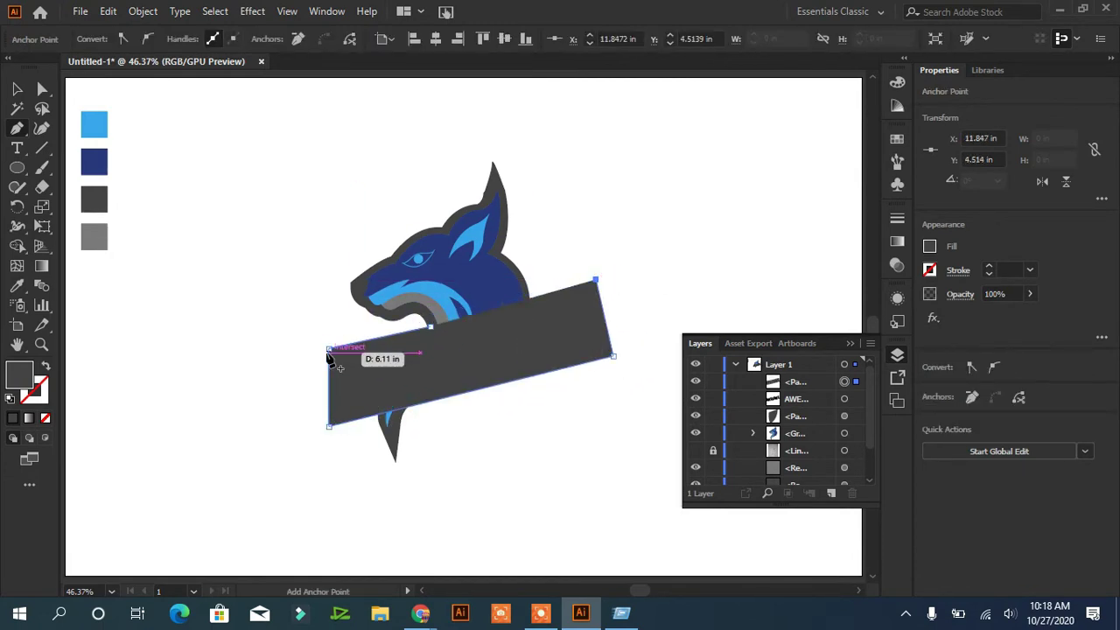
pyautogui.click(330, 428)
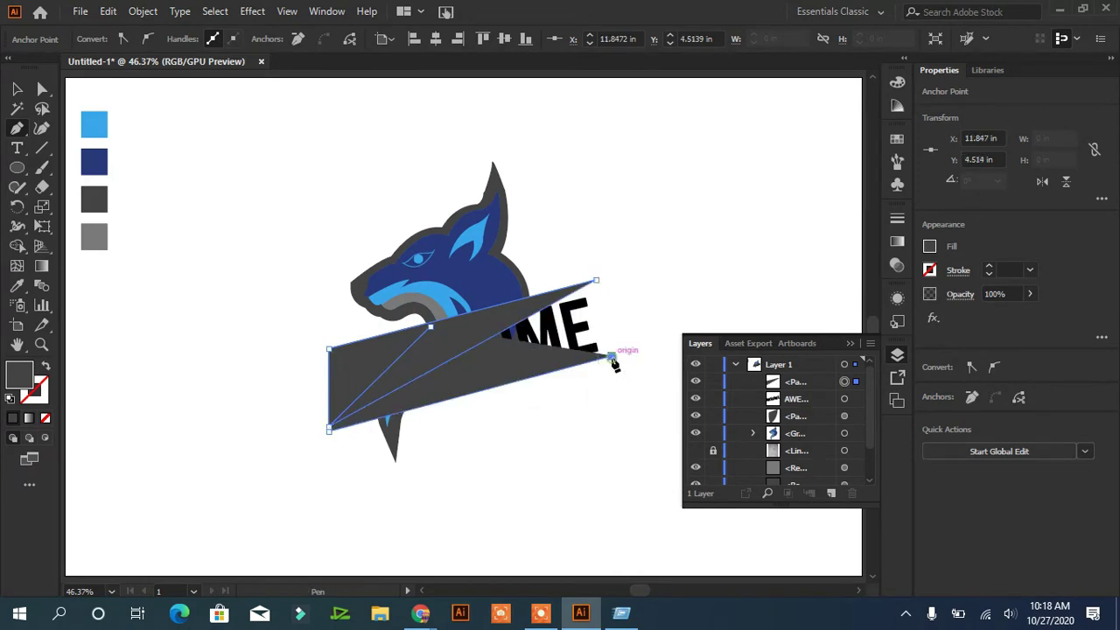
pyautogui.hotkey('ctrl', 'z')
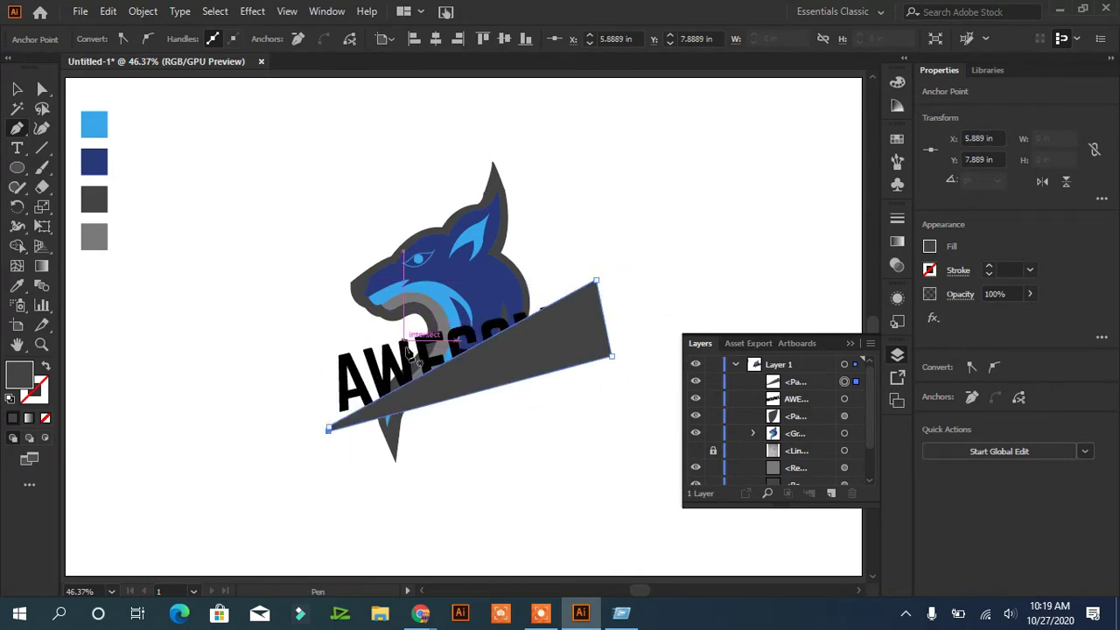
# - Drag a banner corner with Direct Selection to square the banner up
pyautogui.click(19, 91)
pyautogui.hotkey('shift', 'c')
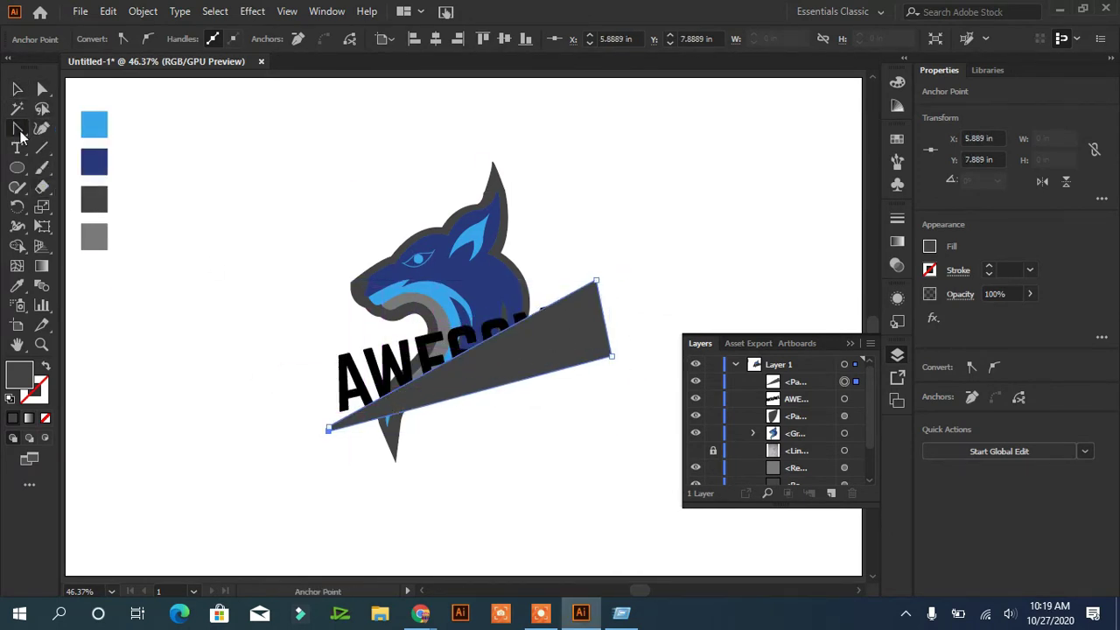
pyautogui.click(388, 399)
pyautogui.click(681, 328)
pyautogui.press('a')
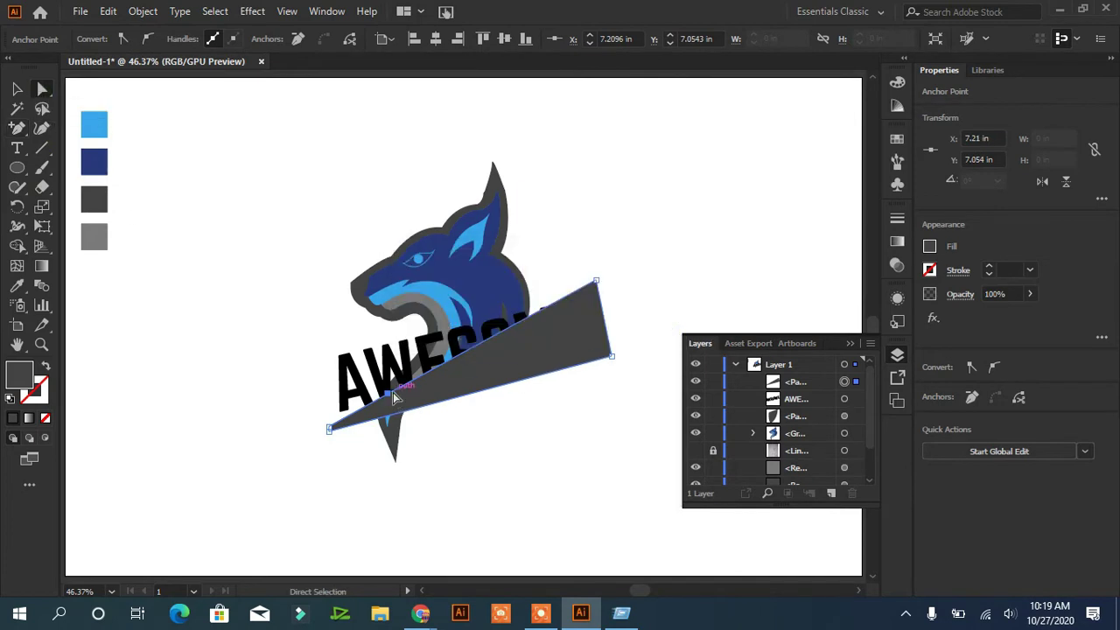
pyautogui.moveTo(359, 400); pyautogui.dragTo(329, 349)
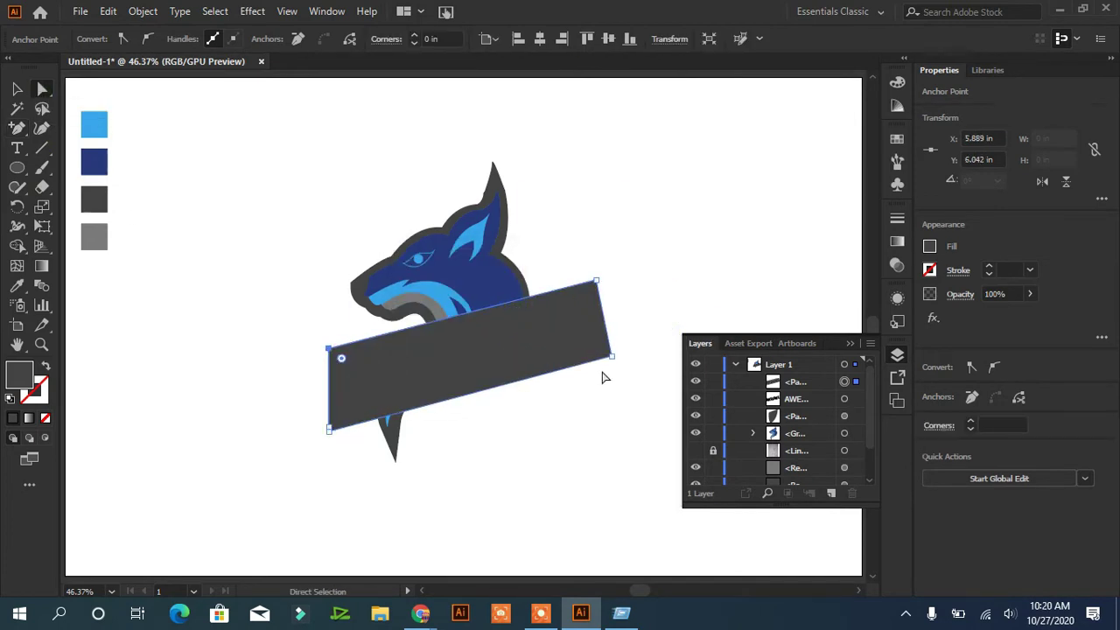
# - Unite the banner with the wolf outline in Pathfinder and move it behind the artwork in Layers
pyautogui.keyDown('shift'); pyautogui.click(400, 320); pyautogui.keyUp('shift')
pyautogui.press('v')
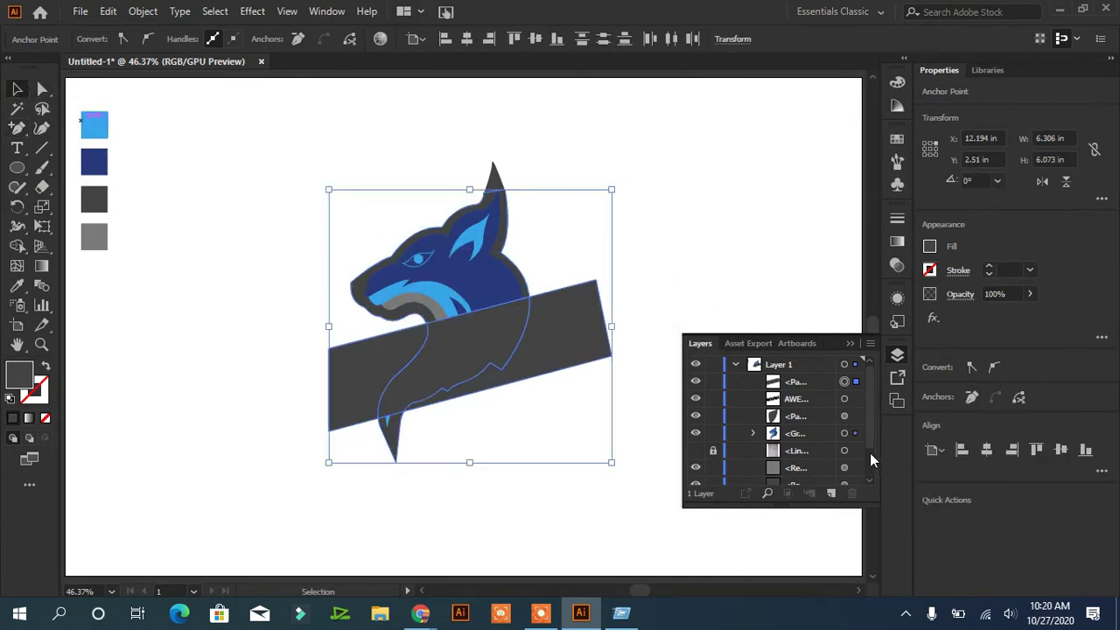
pyautogui.click(326, 10)
pyautogui.click(457, 555)
pyautogui.click(611, 147)
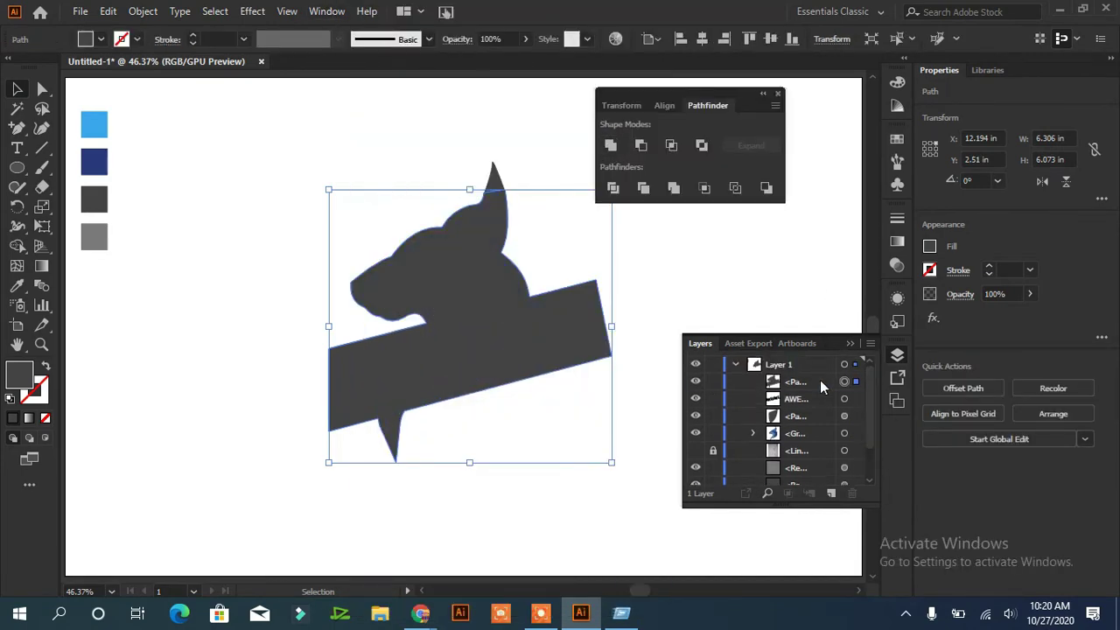
pyautogui.moveTo(821, 382); pyautogui.dragTo(821, 448)
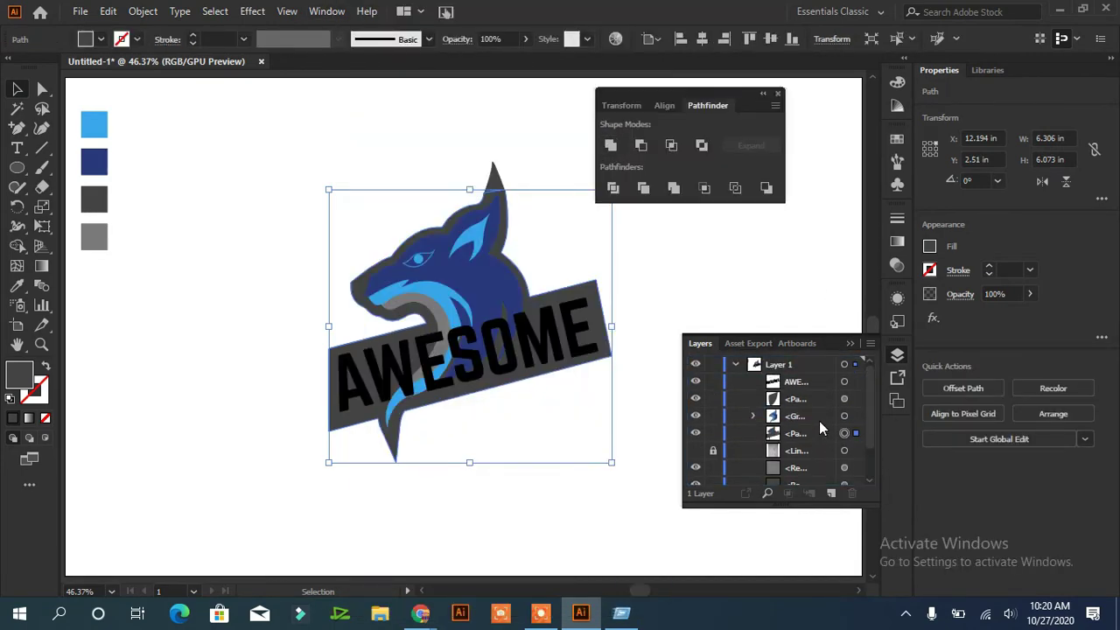
# - Pen-draw an inner banner behind AWESOME and fill it with the dark blue swatch
pyautogui.click(17, 127)
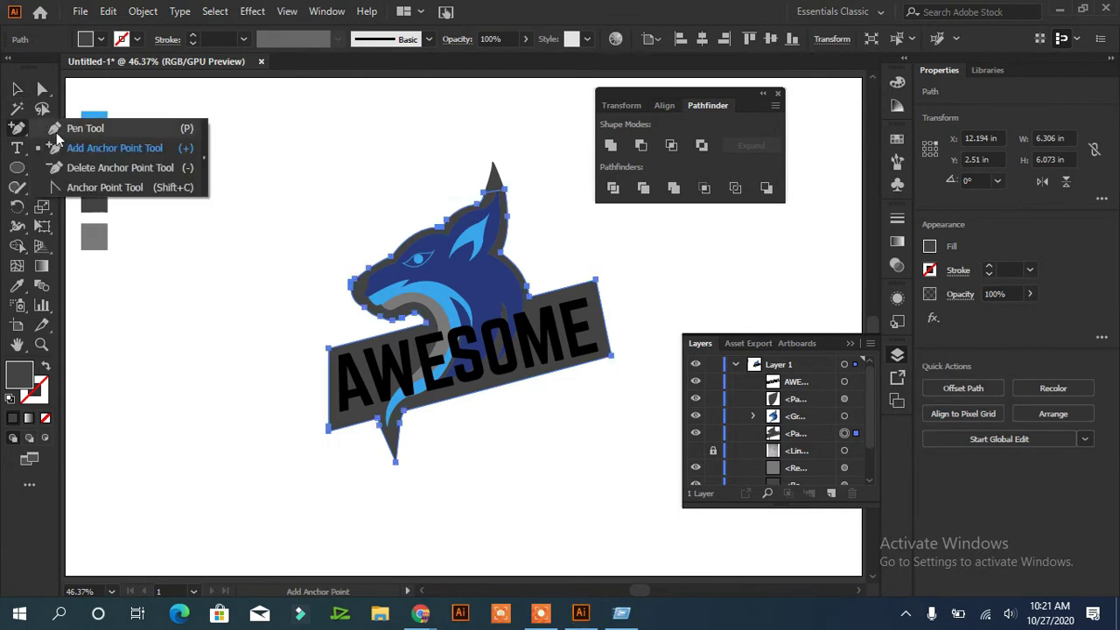
pyautogui.click(336, 352)
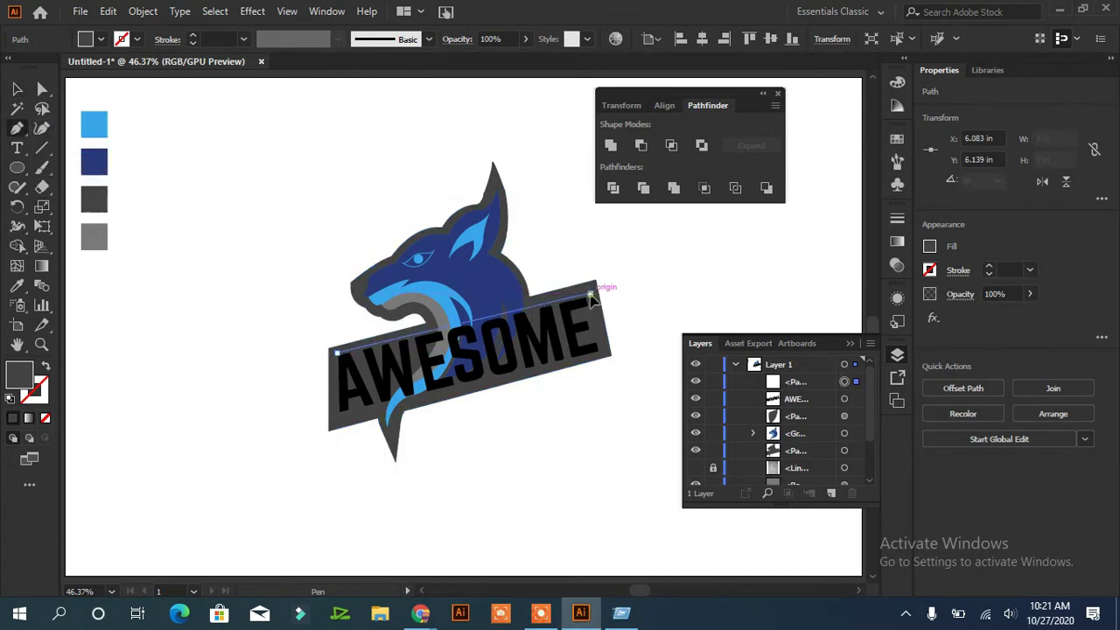
pyautogui.click(591, 295)
pyautogui.click(602, 349)
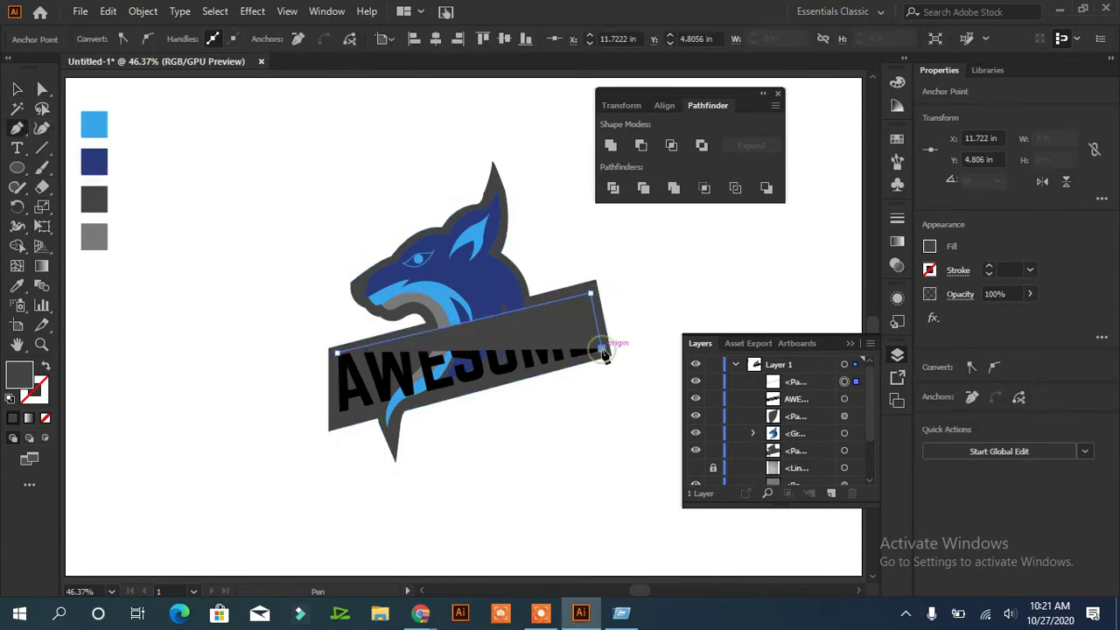
pyautogui.click(337, 421)
pyautogui.press('i')
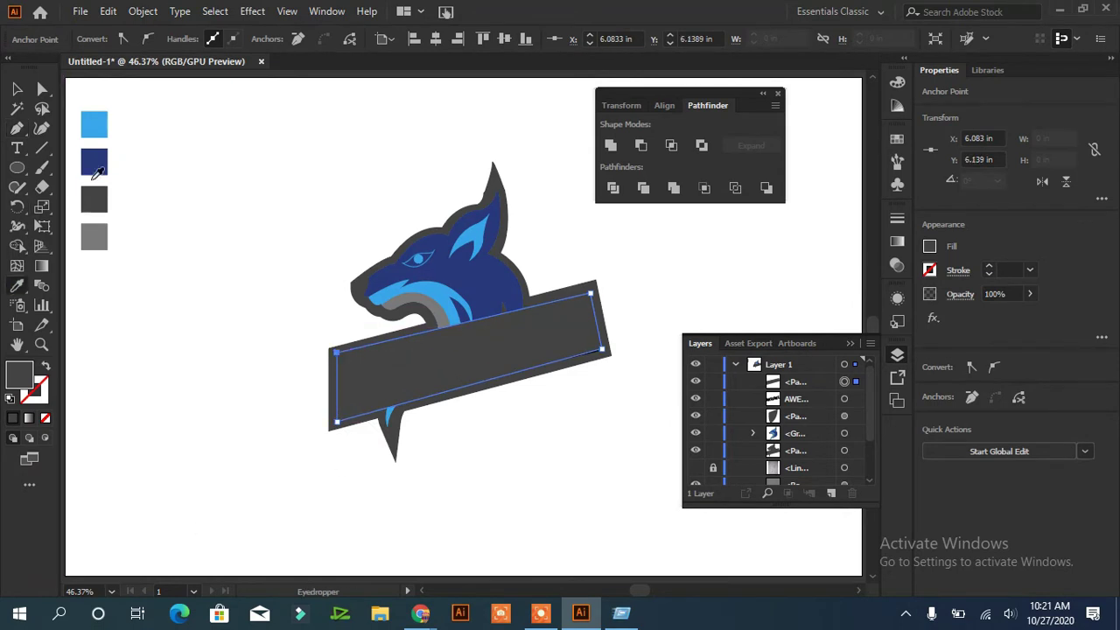
pyautogui.click(94, 161)
# - Move AWESOME above the inner banner in Layers and colour it light blue
pyautogui.moveTo(829, 383); pyautogui.dragTo(829, 417)
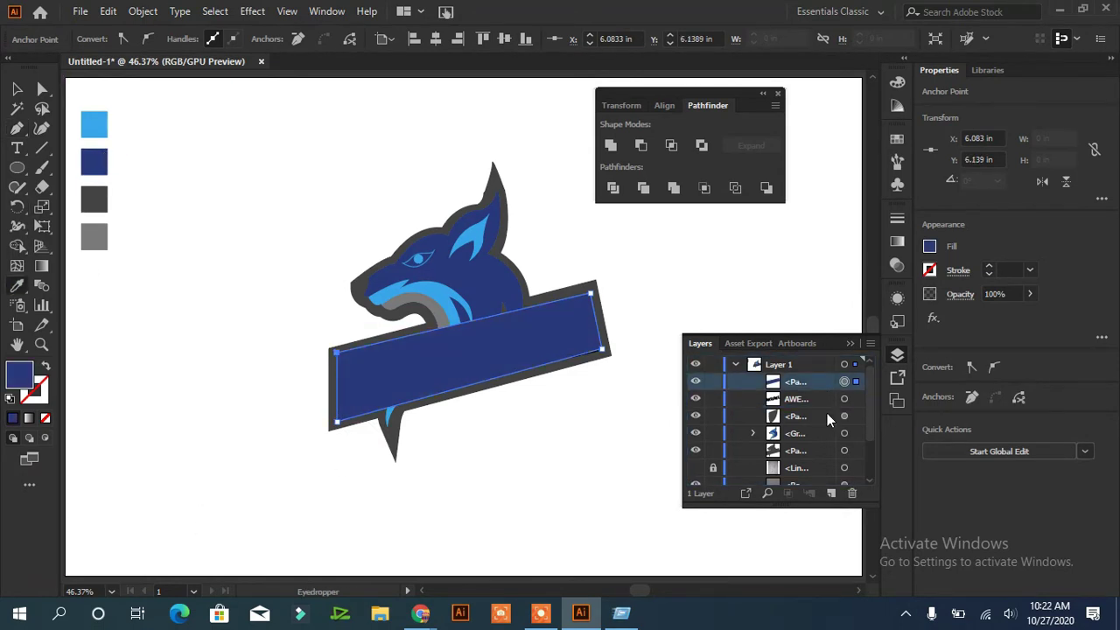
pyautogui.click(17, 89)
pyautogui.click(464, 358)
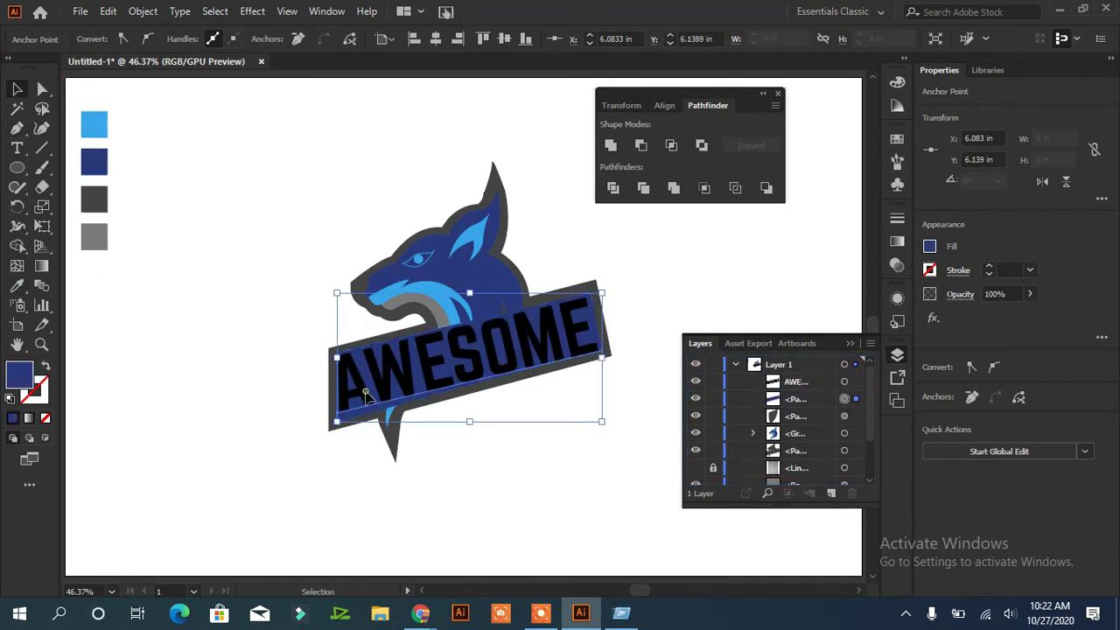
pyautogui.press('i')
pyautogui.click(99, 125)
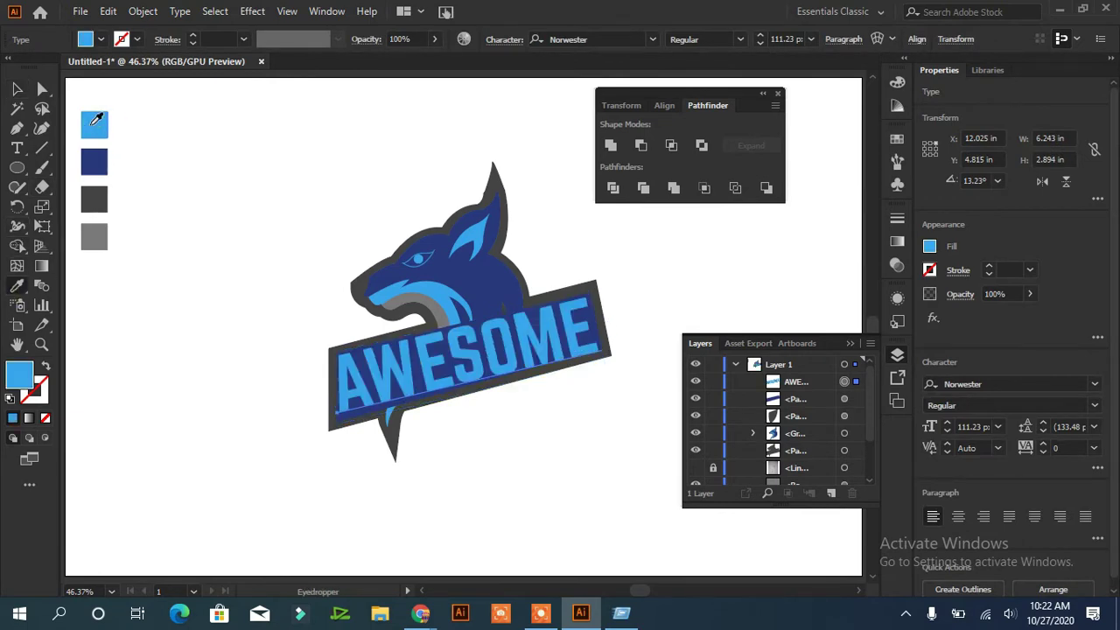
# - Paste the word COMPANY, enlarge it, and tilt it beneath AWESOME to match
pyautogui.press('super+r')
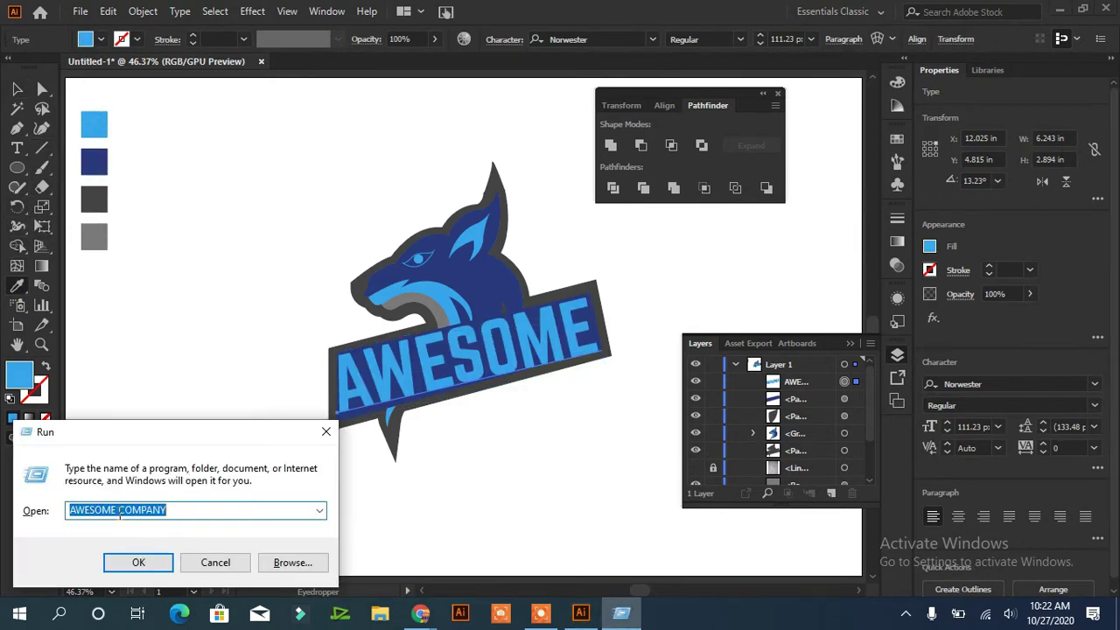
pyautogui.rightClick(55, 440)
pyautogui.click(55, 320)
pyautogui.press('Escape')
pyautogui.press('v')
pyautogui.hotkey('ctrl', 'v')
pyautogui.moveTo(480, 332); pyautogui.dragTo(641, 355)
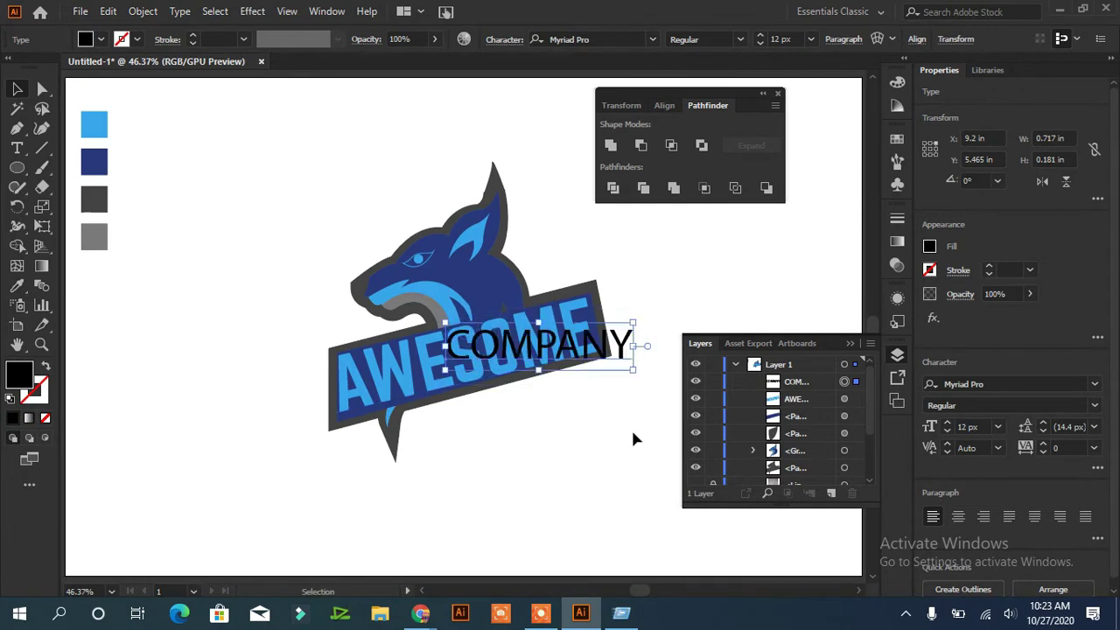
pyautogui.moveTo(542, 341); pyautogui.dragTo(502, 429)
pyautogui.moveTo(604, 398); pyautogui.dragTo(637, 378)
pyautogui.moveTo(494, 429); pyautogui.dragTo(495, 395)
# - Pen-draw a backing shape underneath the COMPANY text
pyautogui.press('p')
pyautogui.moveTo(376, 421); pyautogui.dragTo(378, 473)
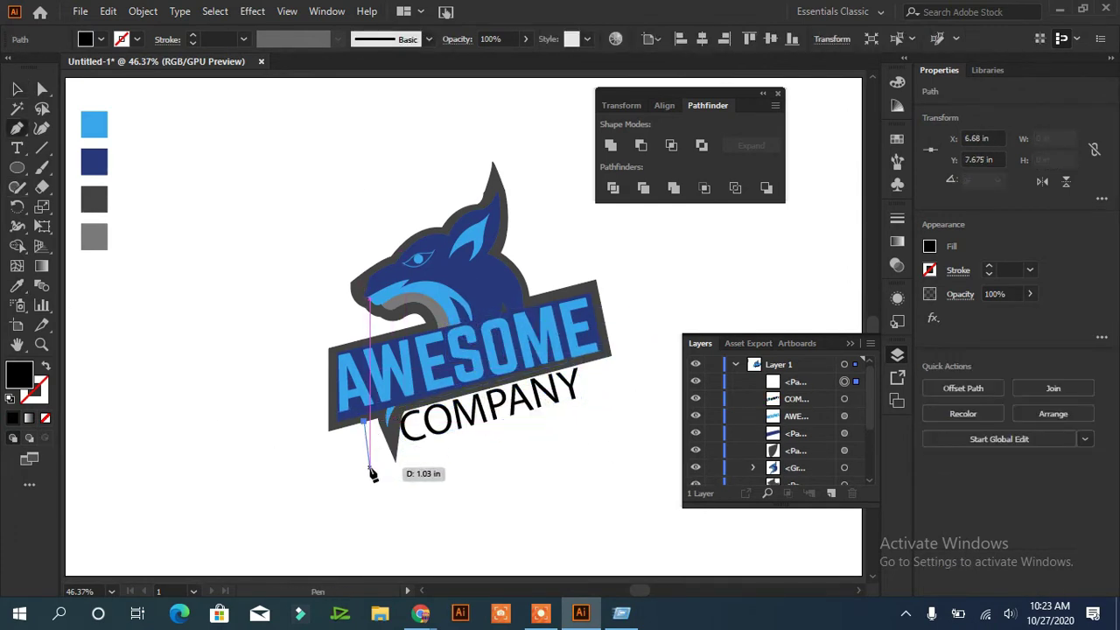
pyautogui.click(370, 467)
pyautogui.click(592, 407)
pyautogui.click(585, 361)
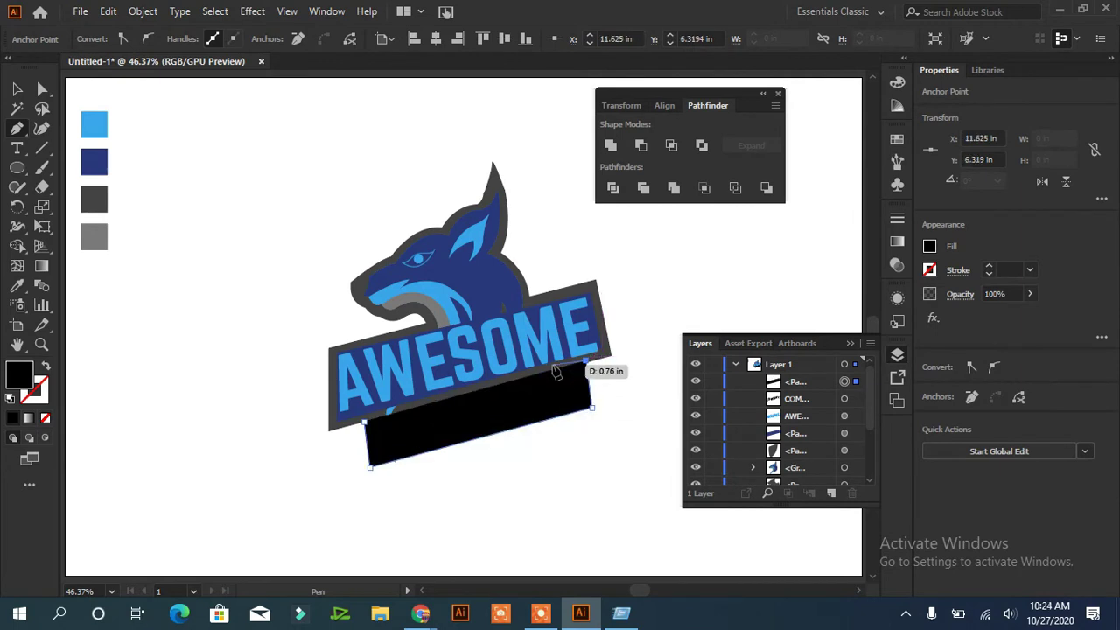
# - Merge the backing with the banner and fill it with the dark grey swatch
pyautogui.press('v')
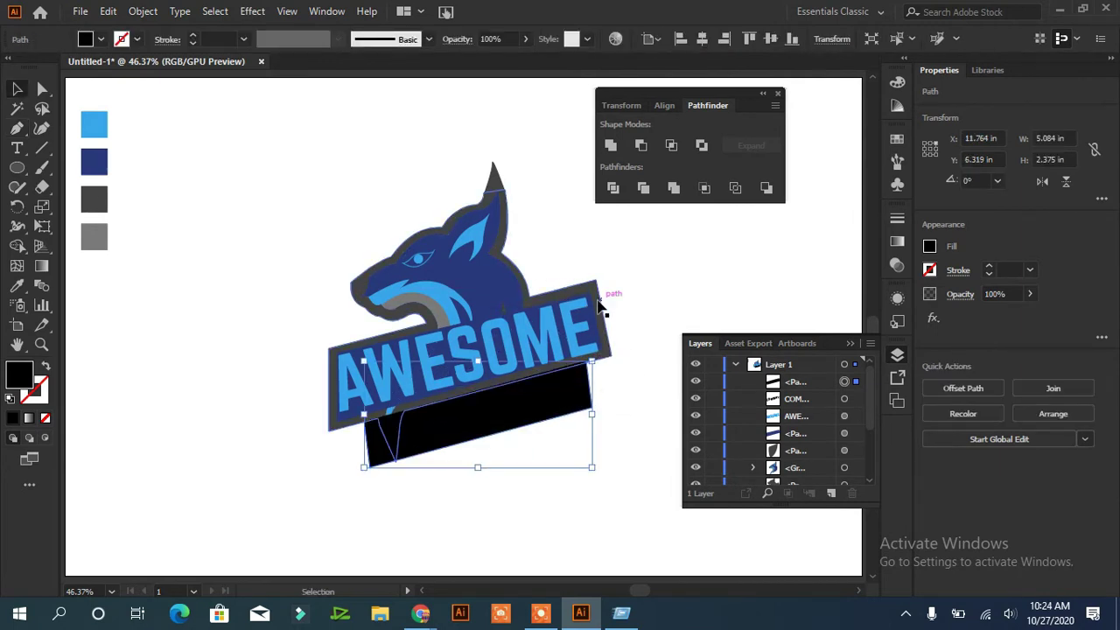
pyautogui.keyDown('shift'); pyautogui.click(600, 306); pyautogui.keyUp('shift')
pyautogui.hotkey('ctrl', '8')
pyautogui.click(17, 285)
pyautogui.click(93, 199)
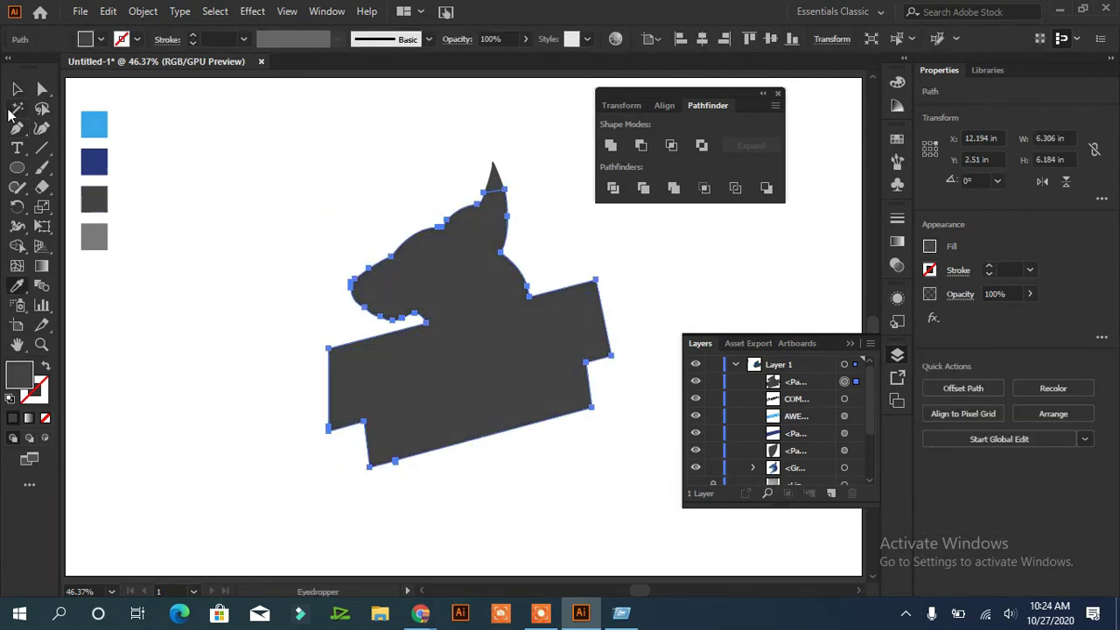
# - Adjust the selection, delete a piece, and move the dark silhouette behind the wolf in Layers
pyautogui.press('v')
pyautogui.keyDown('shift'); pyautogui.click(457, 194); pyautogui.keyUp('shift')
pyautogui.click(165, 192)
pyautogui.click(495, 210)
pyautogui.keyDown('shift'); pyautogui.click(495, 181); pyautogui.keyUp('shift')
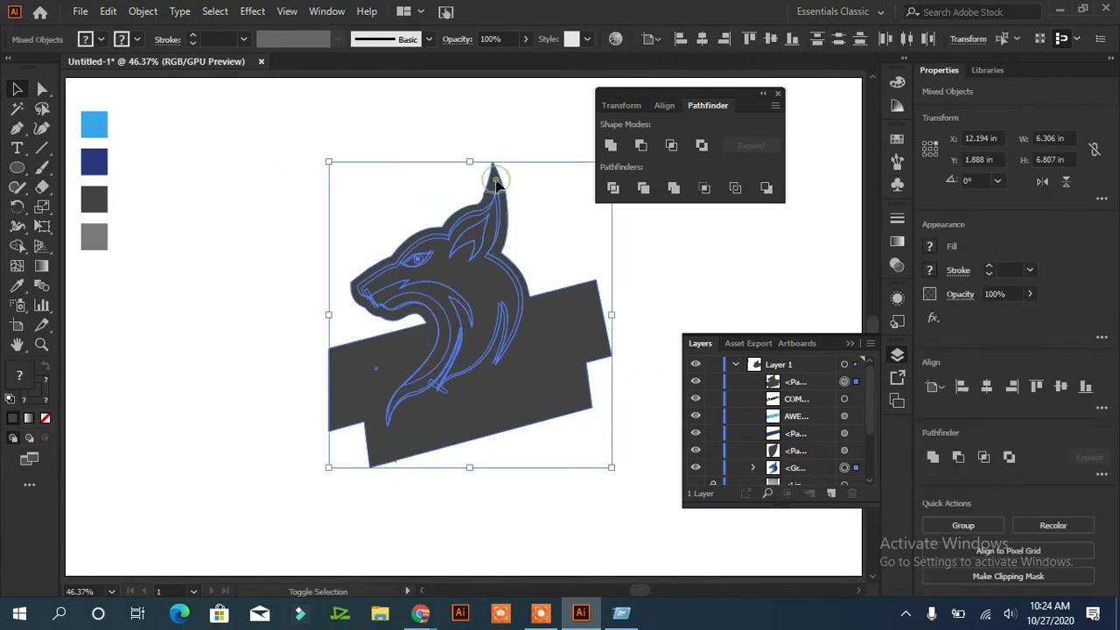
pyautogui.keyDown('shift'); pyautogui.click(467, 195); pyautogui.keyUp('shift')
pyautogui.press('Delete')
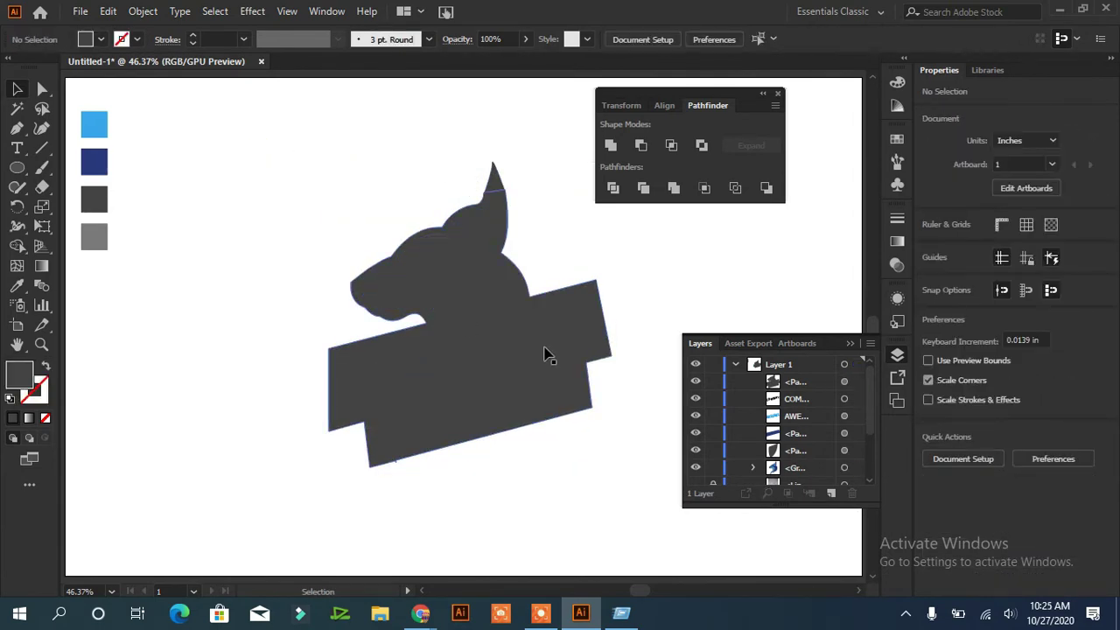
pyautogui.click(543, 357)
pyautogui.moveTo(818, 381); pyautogui.dragTo(820, 405)
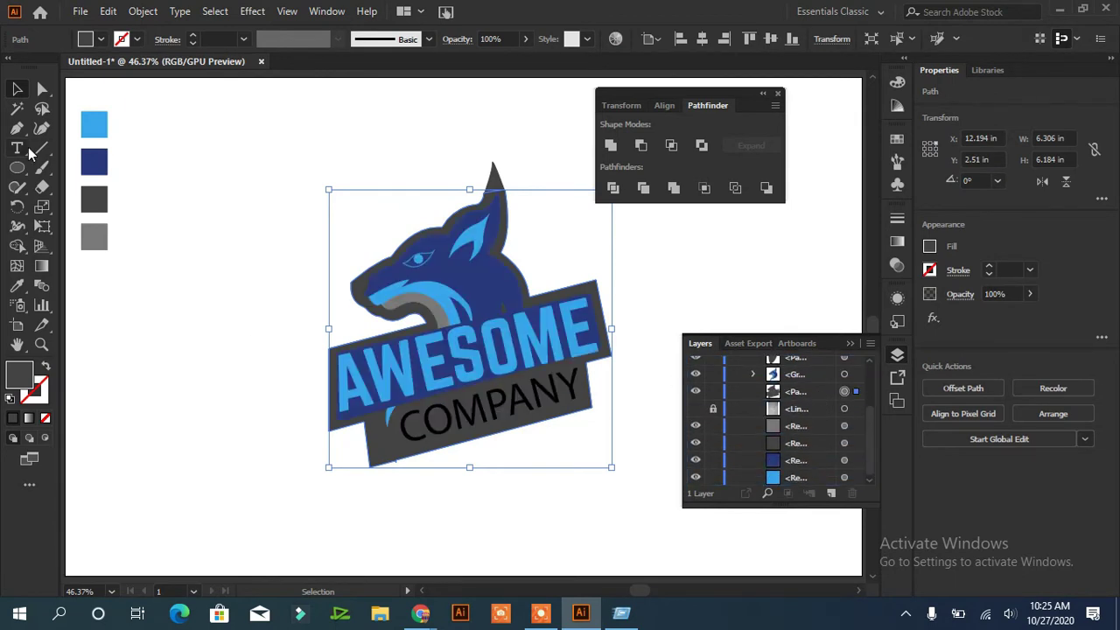
# - Pen-draw a closed backing shape covering the area under COMPANY
pyautogui.press('p')
pyautogui.click(386, 406)
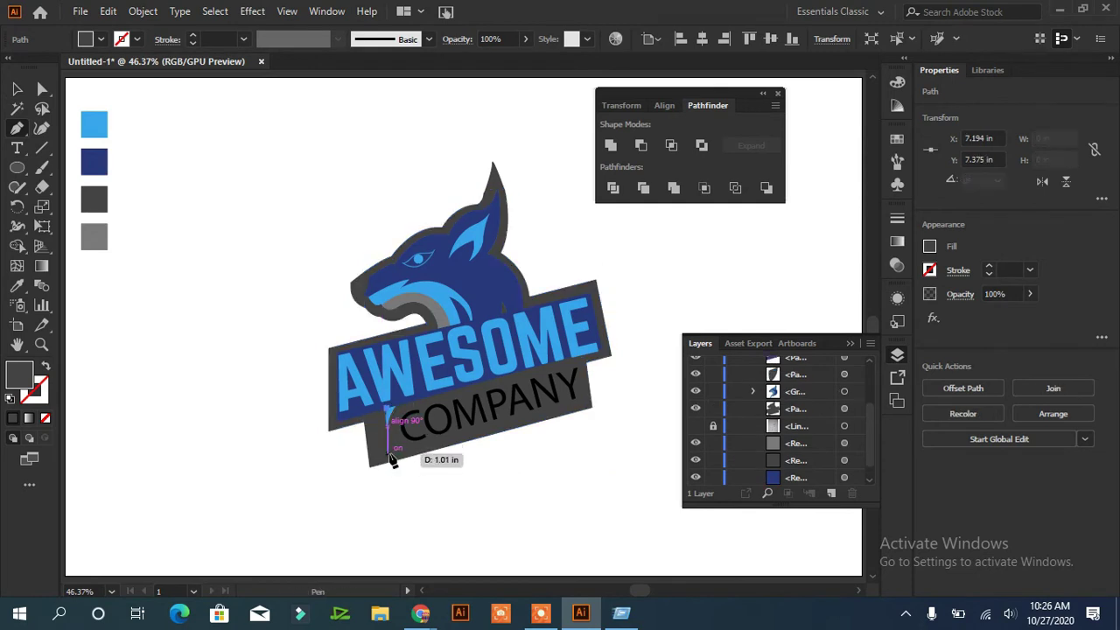
pyautogui.click(390, 456)
pyautogui.click(583, 403)
pyautogui.click(579, 358)
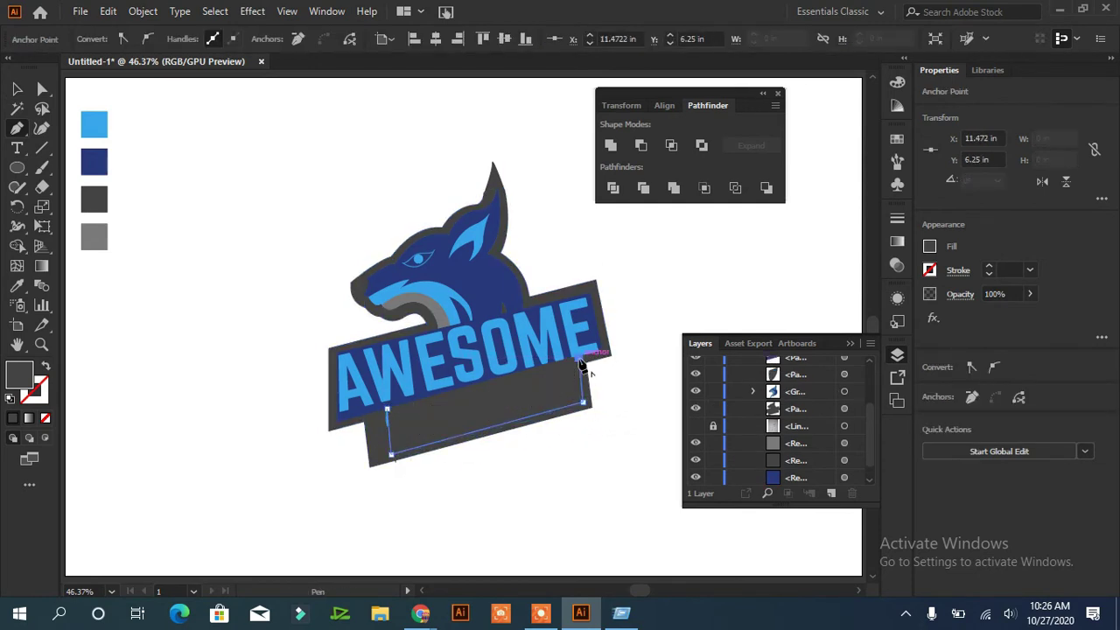
pyautogui.click(386, 406)
# - Fill the banner pieces with the head's dark blue and reorder them in Layers
pyautogui.click(17, 88)
pyautogui.keyDown('shift'); pyautogui.click(525, 328); pyautogui.keyUp('shift')
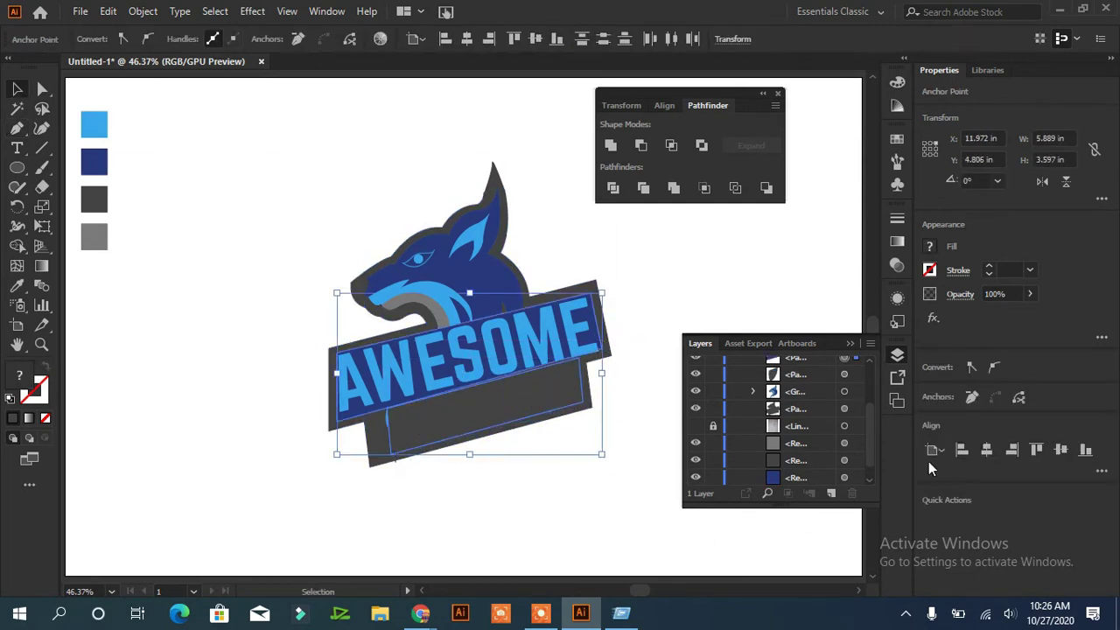
pyautogui.press('i')
pyautogui.click(482, 429)
pyautogui.click(496, 271)
pyautogui.press('v')
pyautogui.scroll(3, 866, 376)
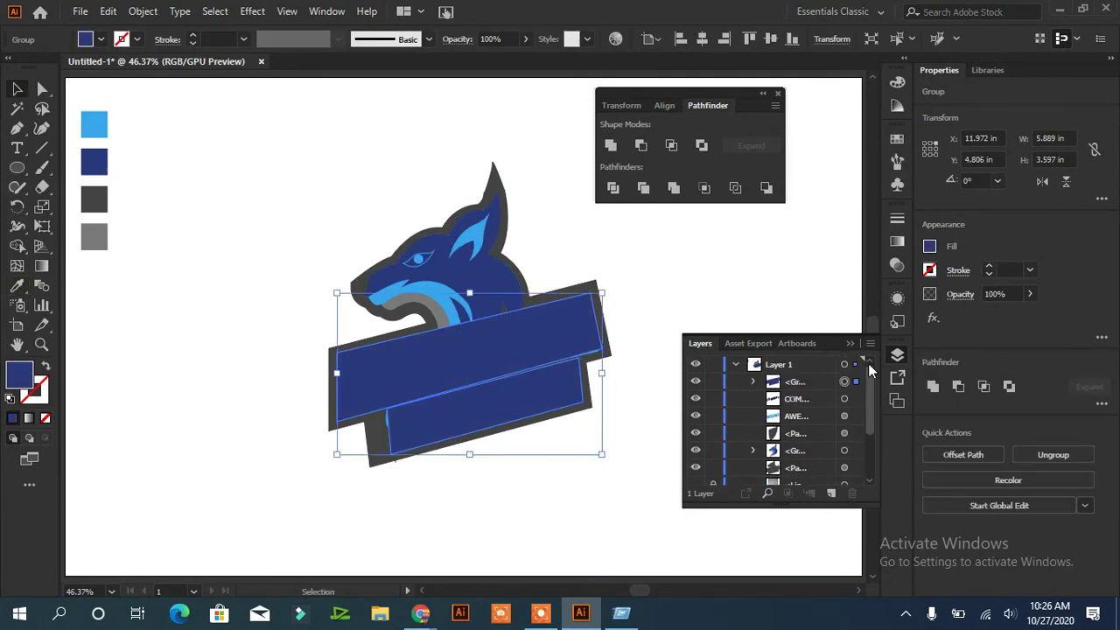
pyautogui.moveTo(796, 360); pyautogui.dragTo(811, 431)
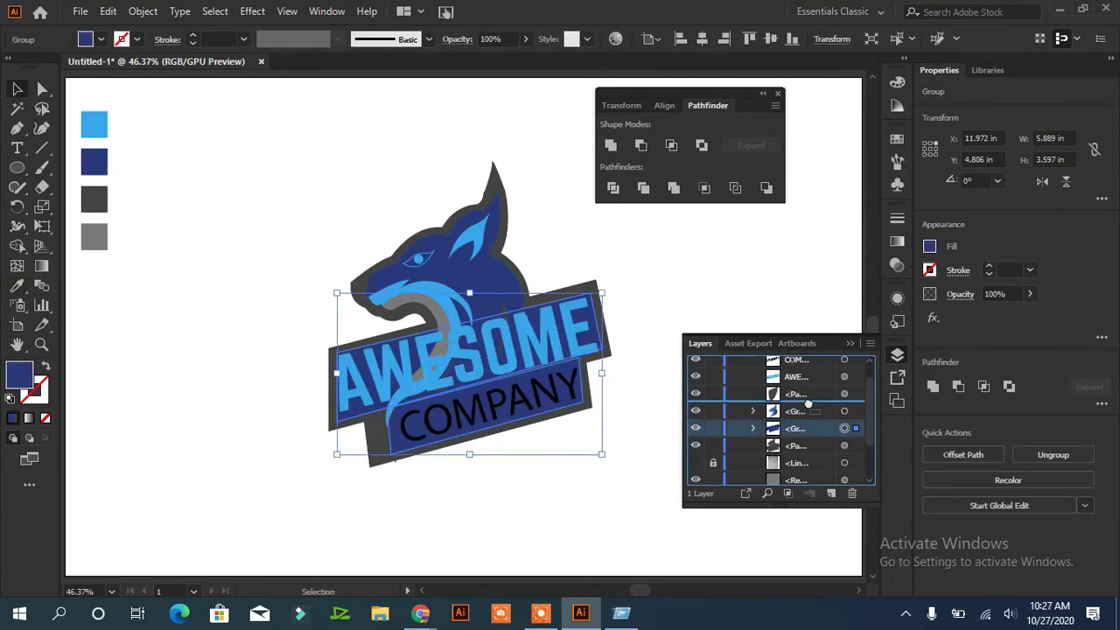
# - Set COMPANY's letter spacing to 75, then open options for the AWESOME text
pyautogui.click(516, 425)
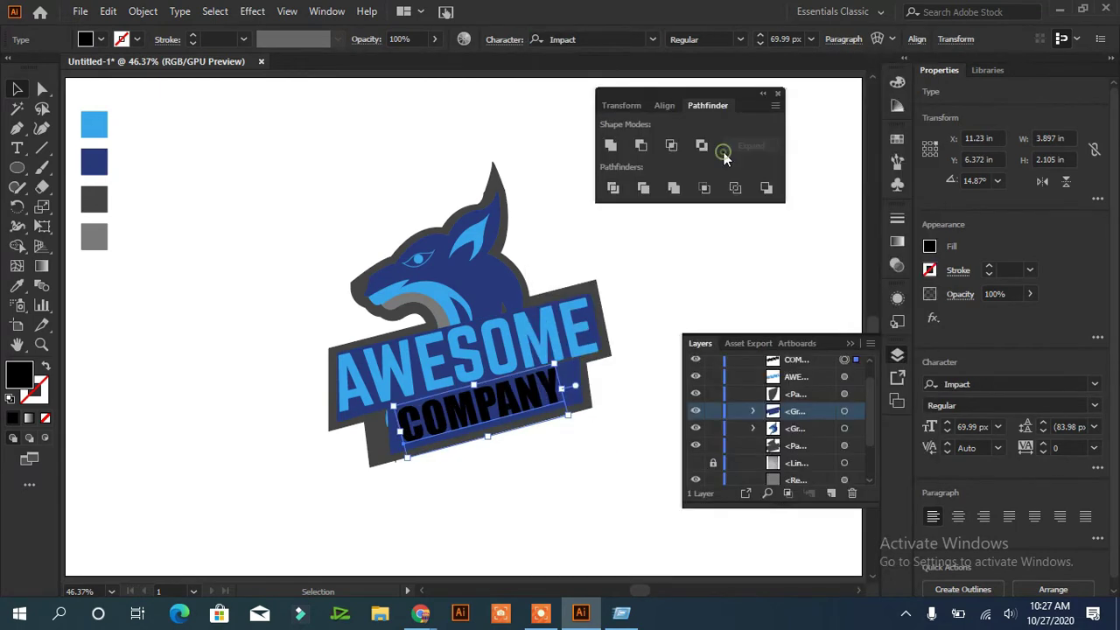
pyautogui.click(1093, 447)
pyautogui.click(1087, 398)
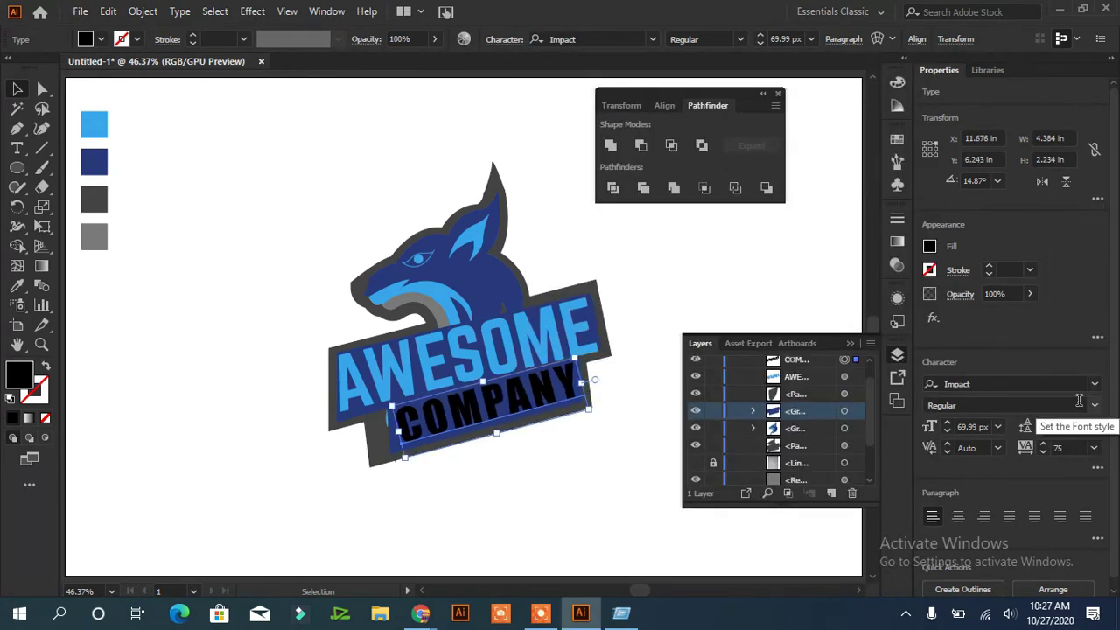
pyautogui.click(845, 376)
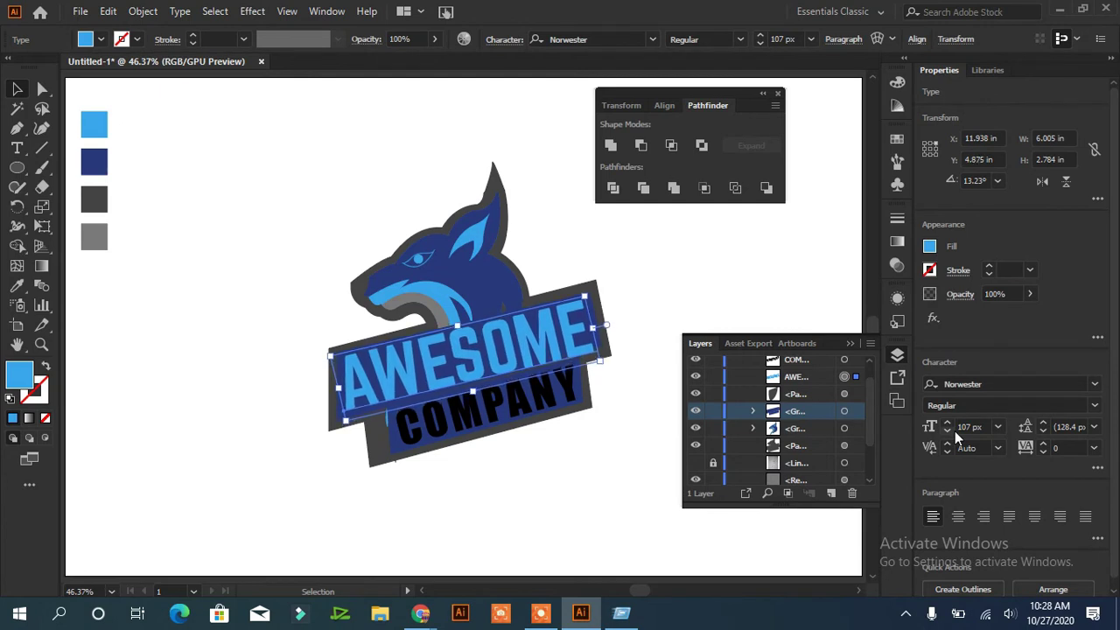
pyautogui.click(761, 302)
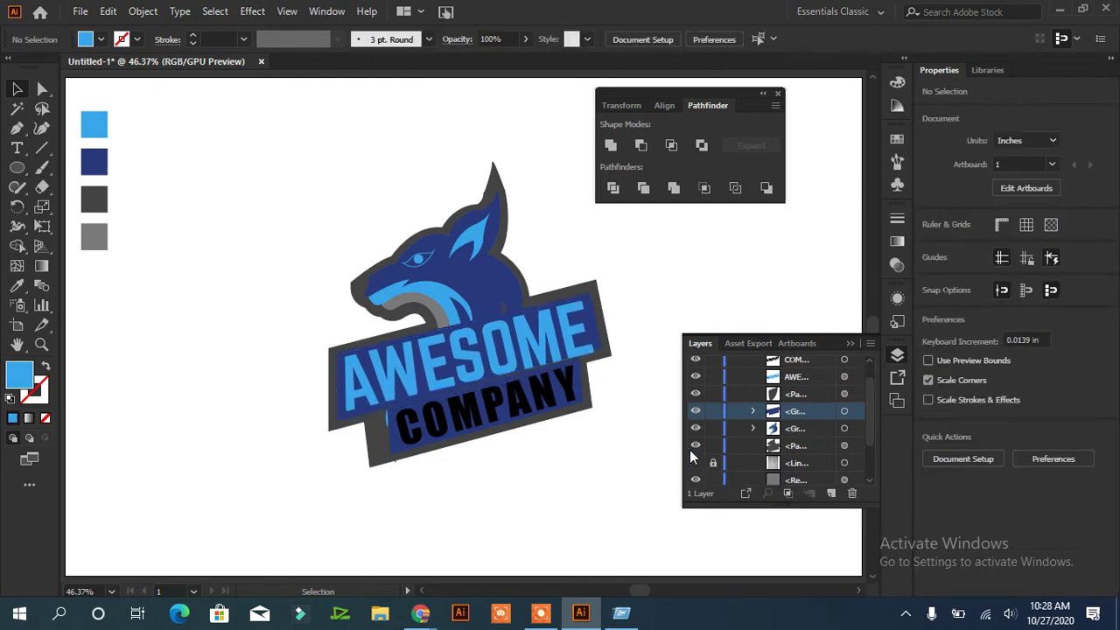
pyautogui.rightClick(482, 346)
pyautogui.click(143, 12)
pyautogui.click(236, 217)
pyautogui.click(464, 419)
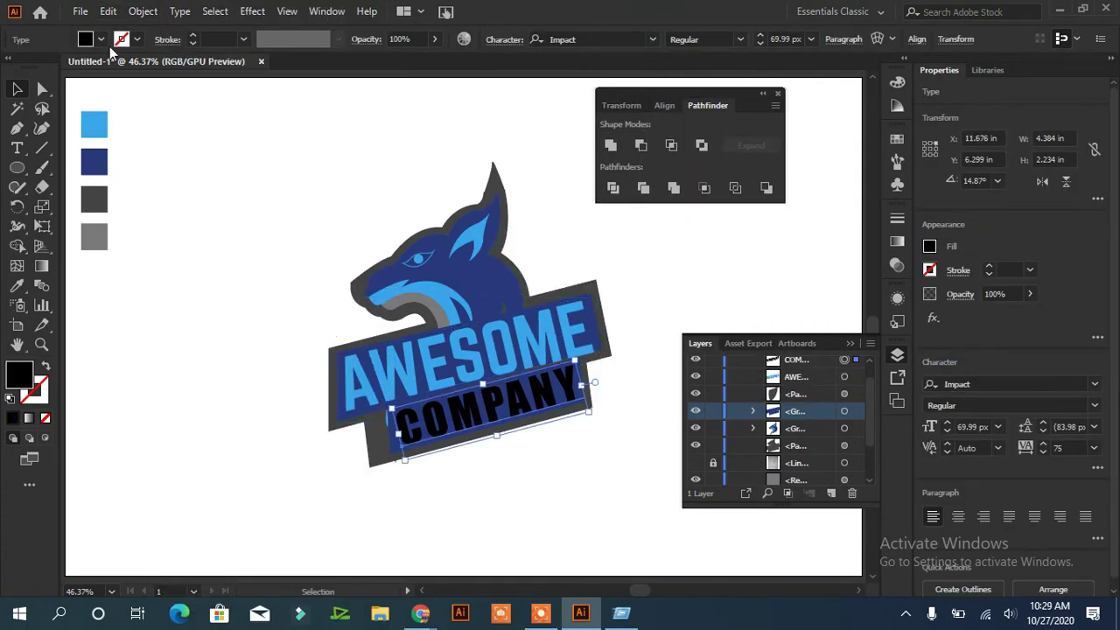
pyautogui.click(142, 12)
pyautogui.click(211, 175)
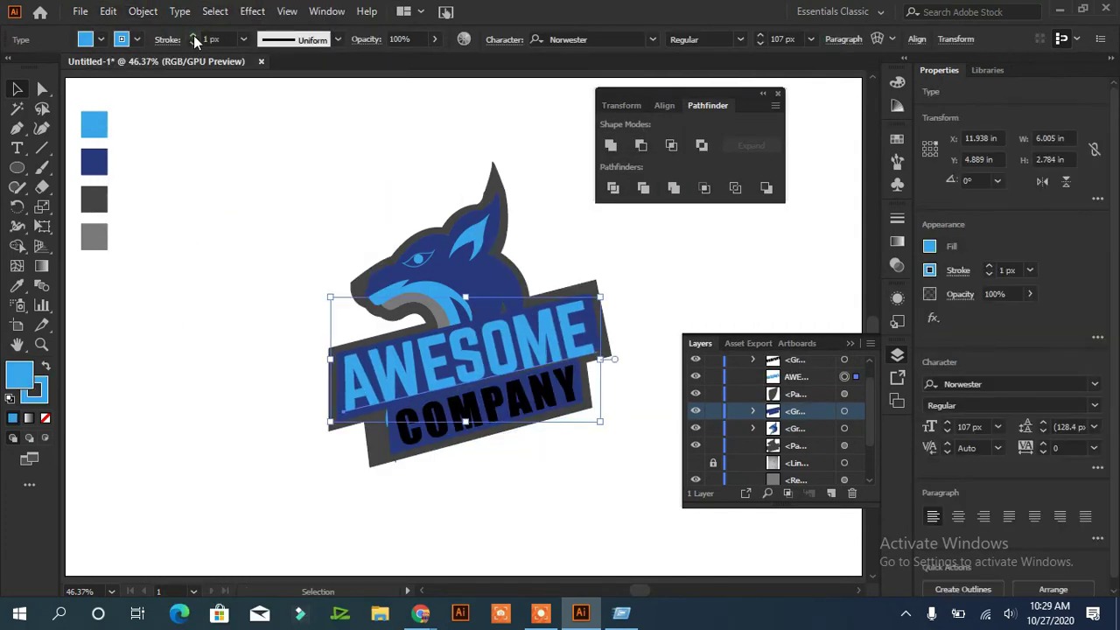
pyautogui.click(136, 39)
pyautogui.click(33, 68)
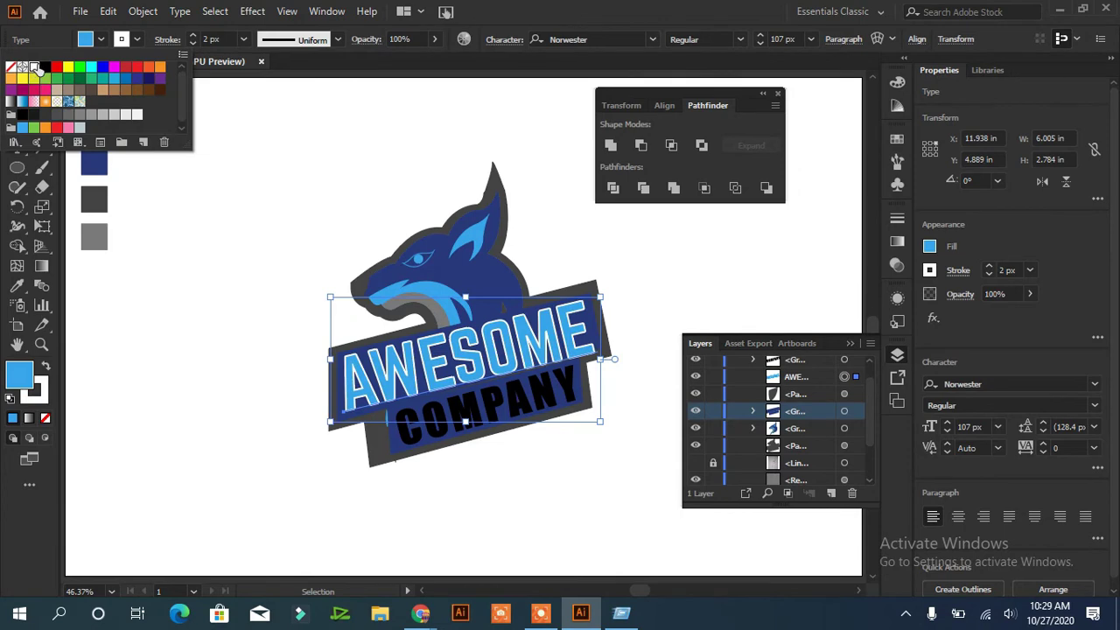
pyautogui.click(96, 201)
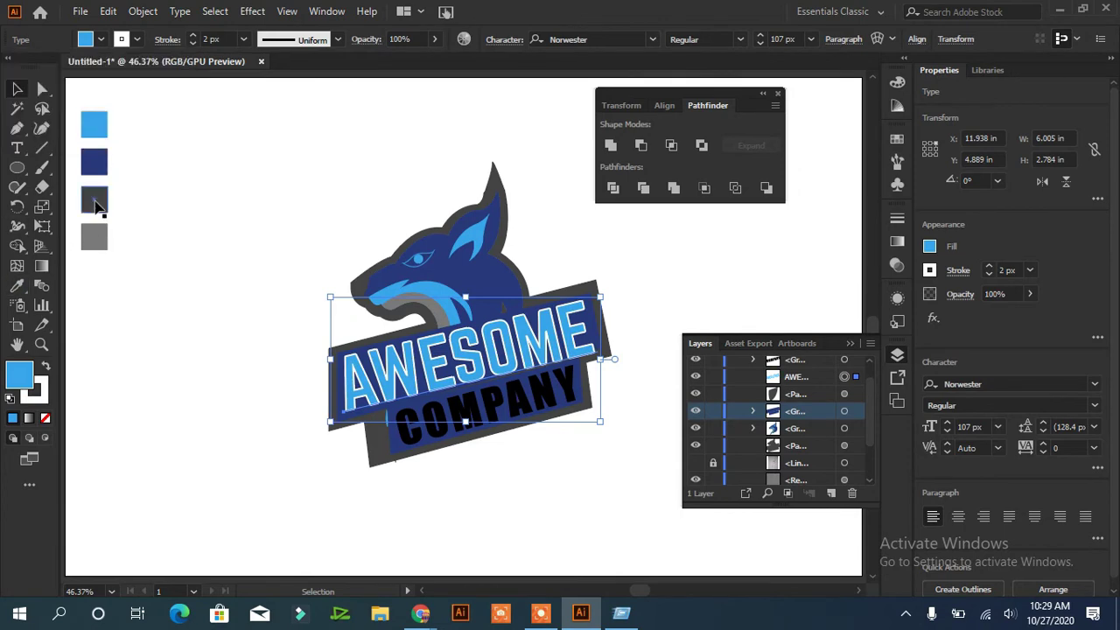
pyautogui.doubleClick(96, 201)
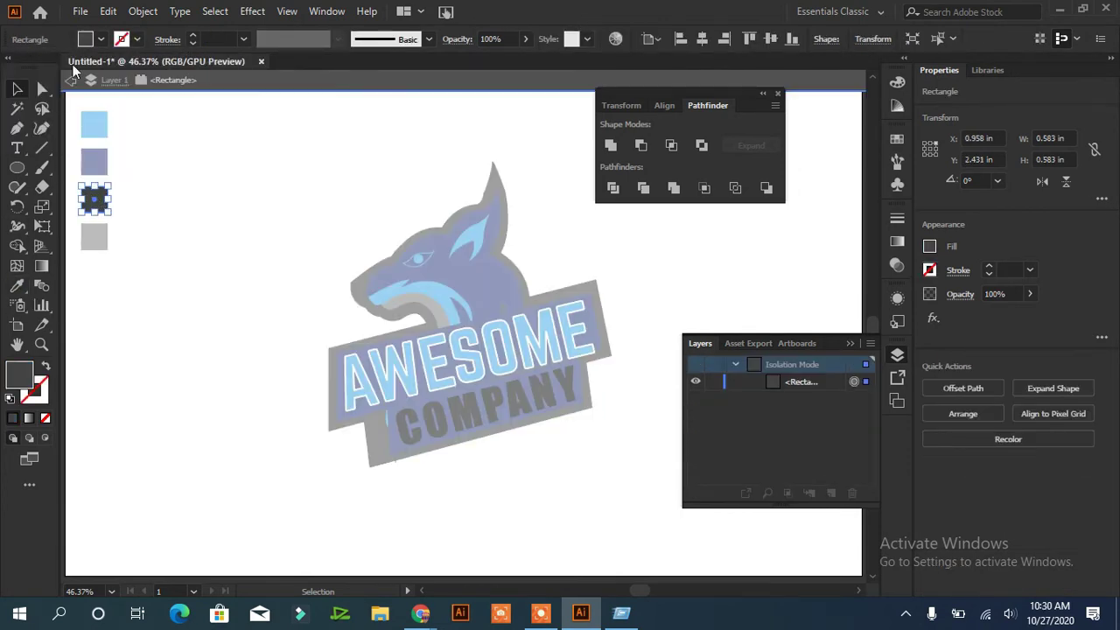
pyautogui.click(136, 40)
pyautogui.click(441, 370)
pyautogui.click(440, 369)
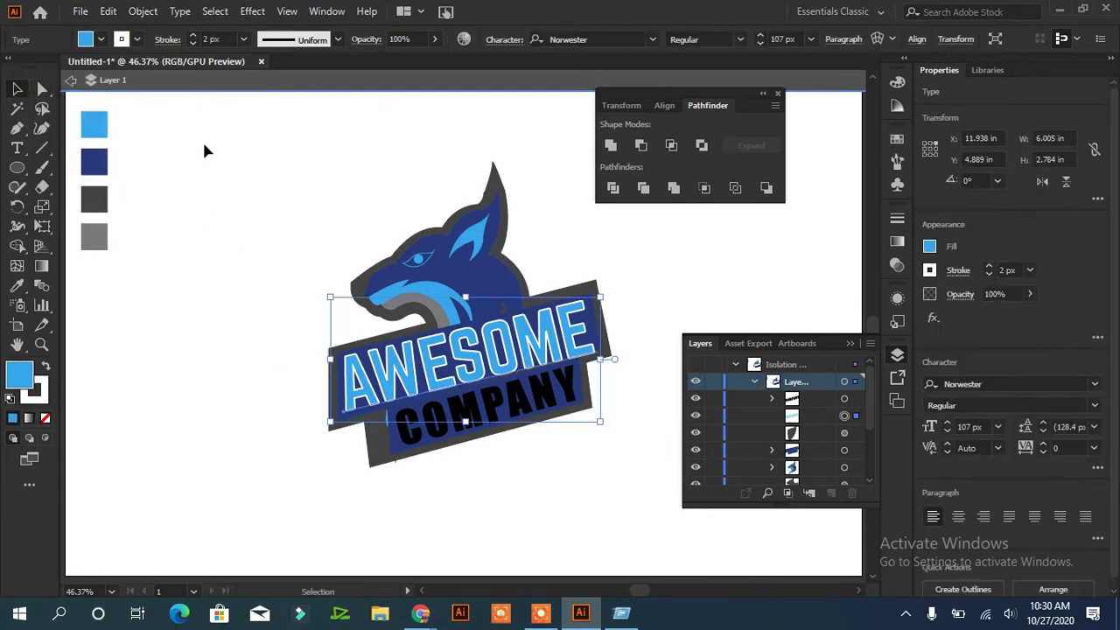
pyautogui.click(136, 40)
pyautogui.click(19, 68)
# - Apply a fill swatch to AWESOME and nudge it slightly left
pyautogui.click(143, 11)
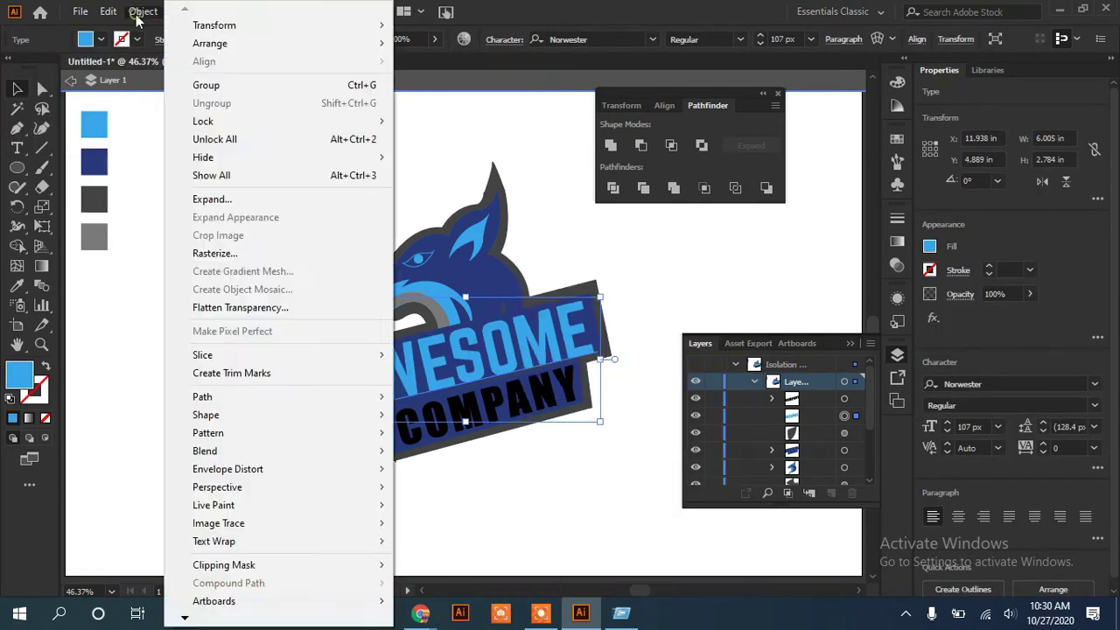
pyautogui.click(100, 40)
pyautogui.click(102, 211)
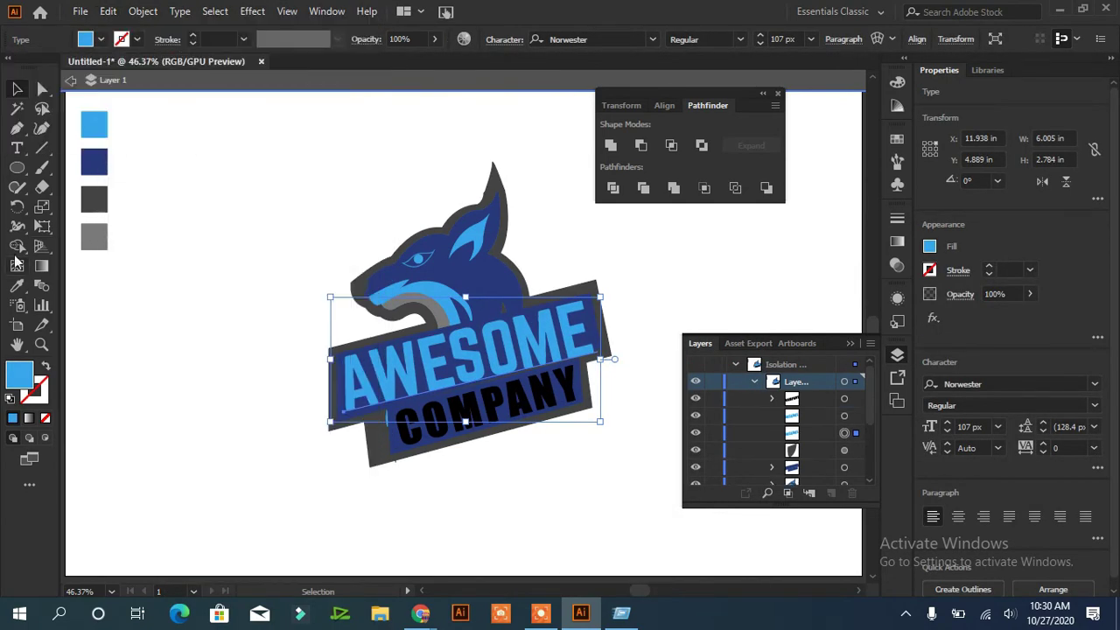
pyautogui.press('Left')
pyautogui.press('Left')
pyautogui.press('Left')
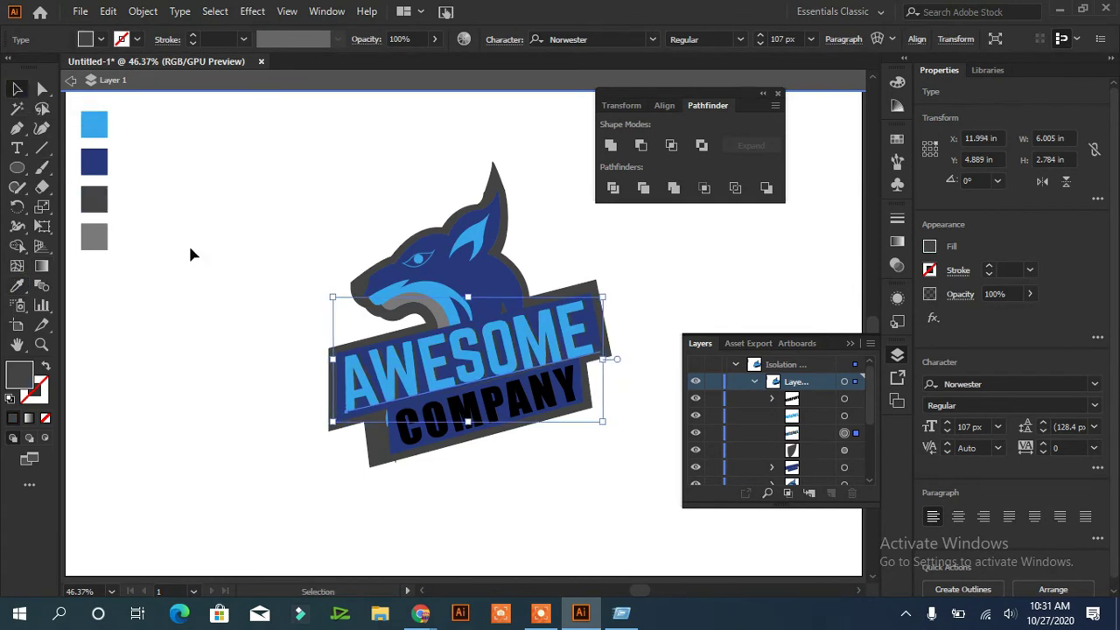
pyautogui.press('Left')
pyautogui.press('Left')
pyautogui.press('Left')
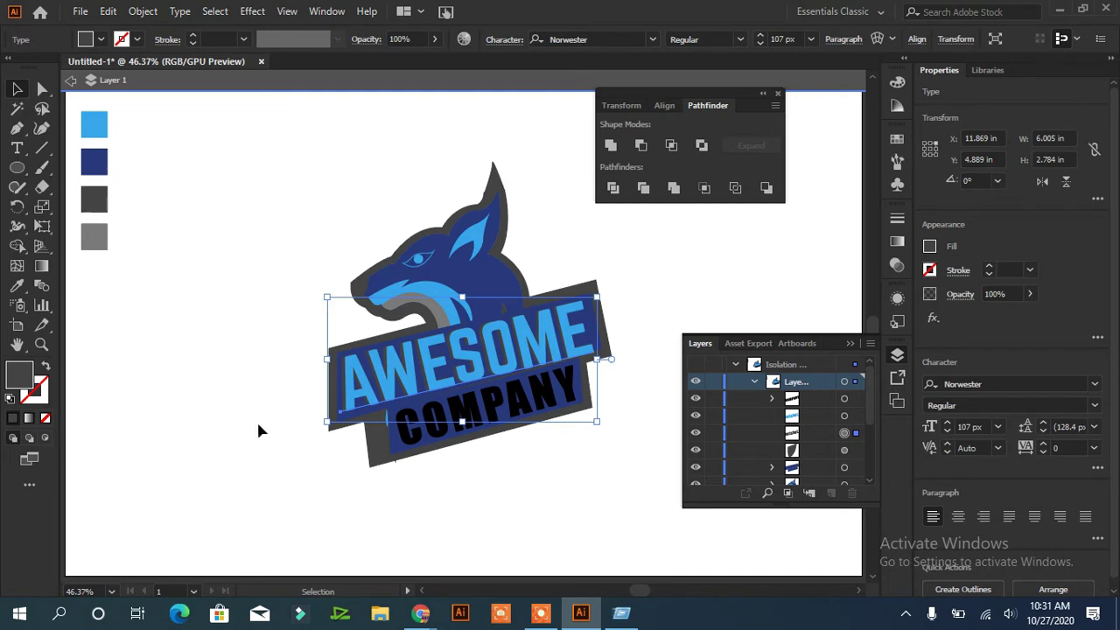
# - Copy COMPANY, paste it in place, and eyedrop the light blue onto it
pyautogui.click(472, 418)
pyautogui.press('i')
pyautogui.click(93, 124)
pyautogui.press('v')
pyautogui.click(142, 10)
pyautogui.click(120, 60)
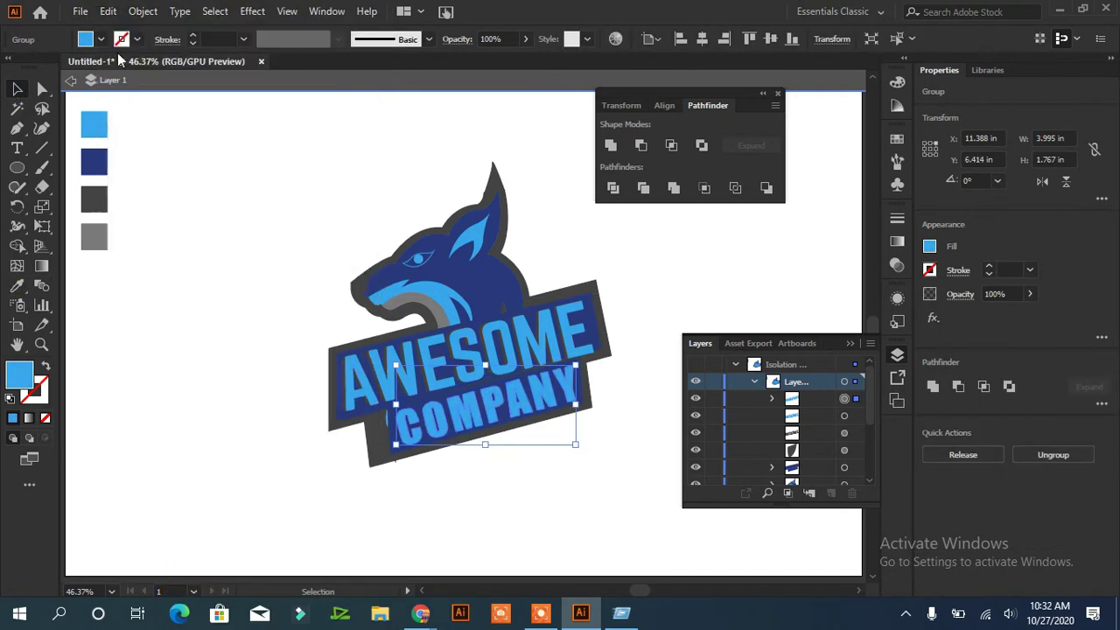
pyautogui.click(108, 10)
pyautogui.click(158, 157)
pyautogui.click(17, 285)
pyautogui.click(99, 165)
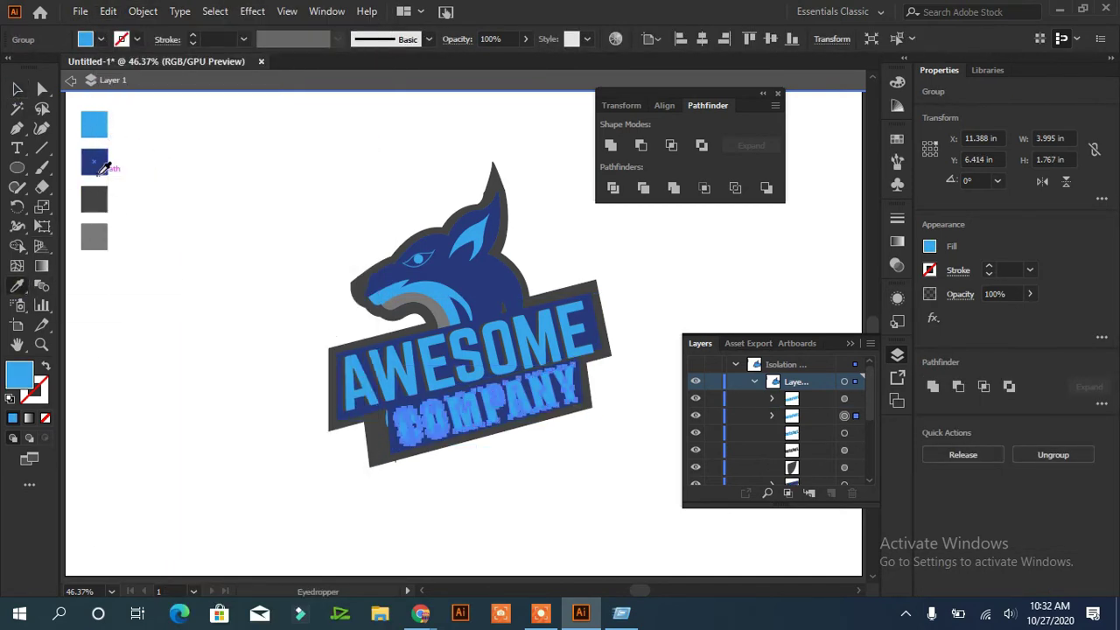
pyautogui.press('v')
# - Nudge COMPANY left and down, then close the Pathfinder and Layers panels
pyautogui.press('Left')
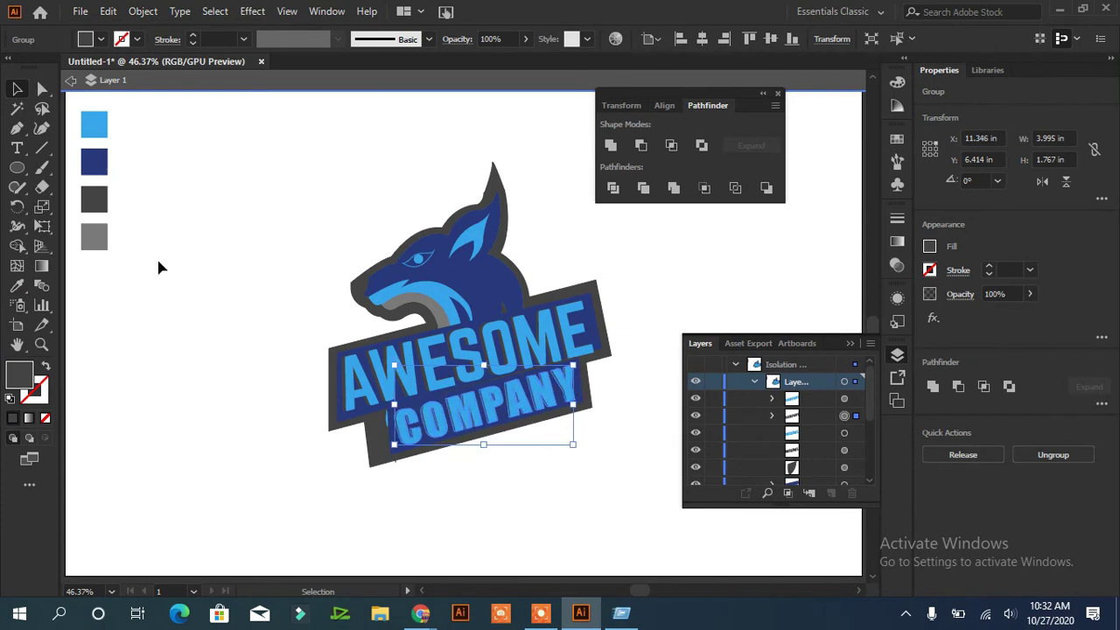
pyautogui.press('Down')
pyautogui.press('Down')
pyautogui.click(159, 267)
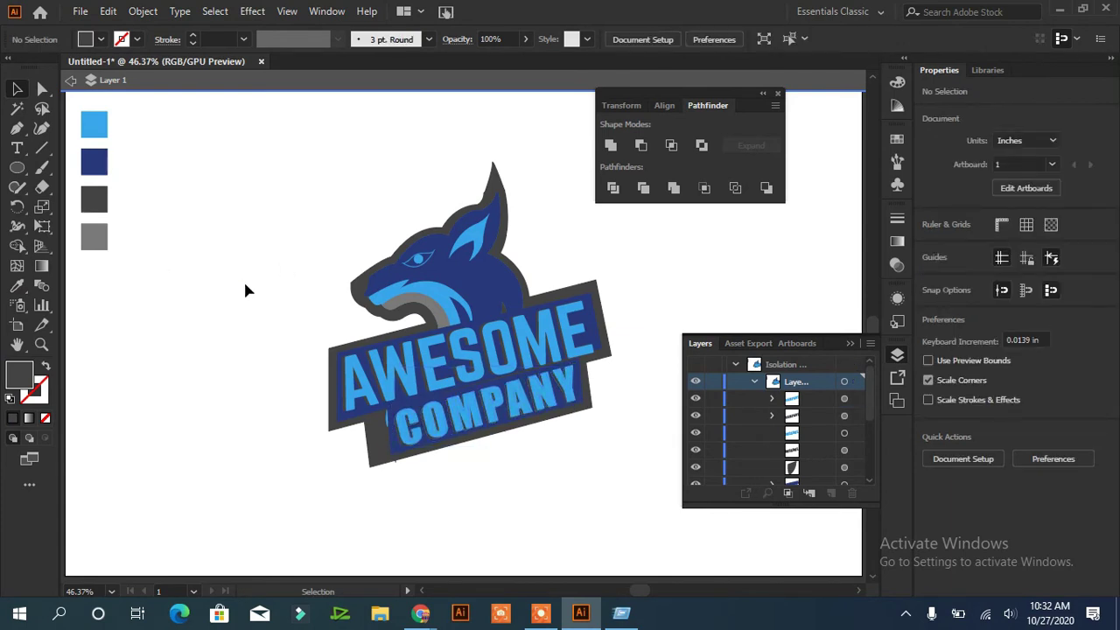
pyautogui.moveTo(569, 214); pyautogui.dragTo(596, 496)
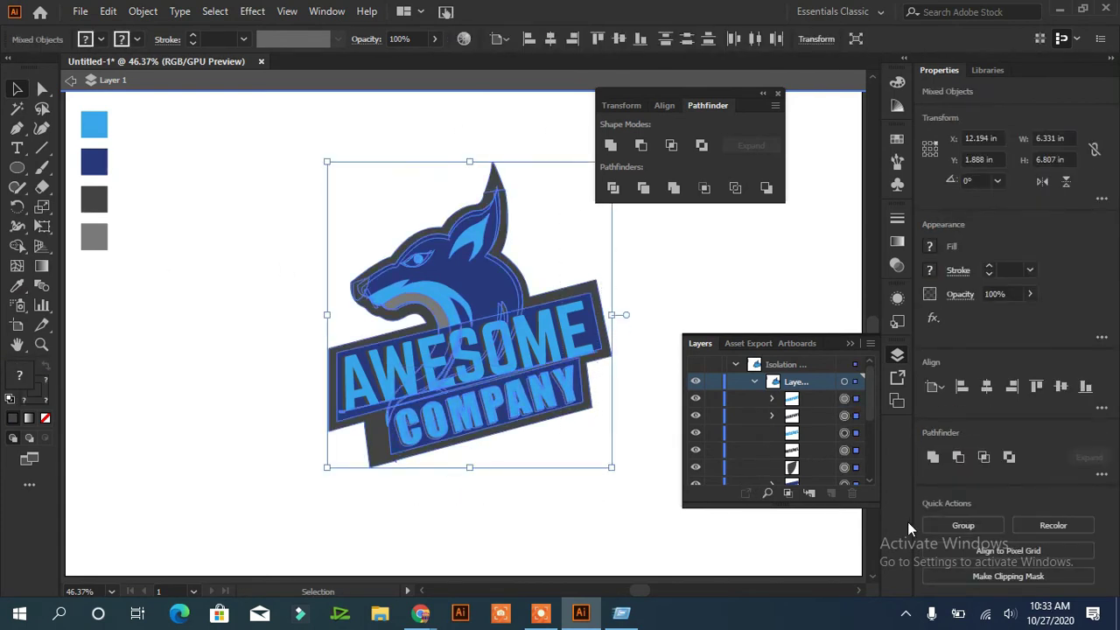
pyautogui.click(642, 536)
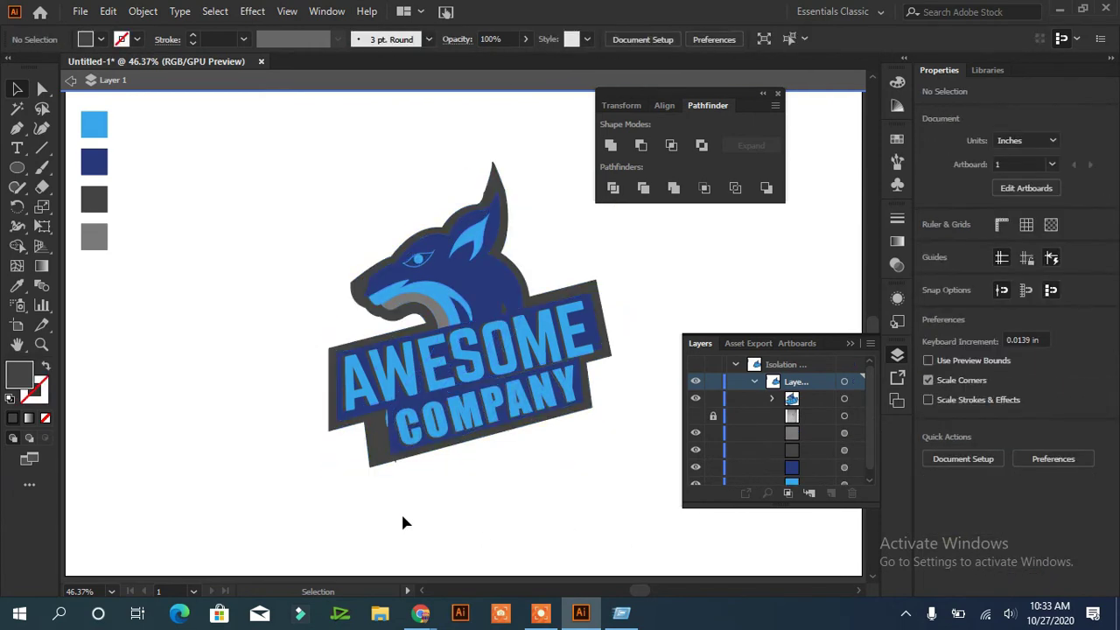
pyautogui.click(776, 93)
pyautogui.click(870, 336)
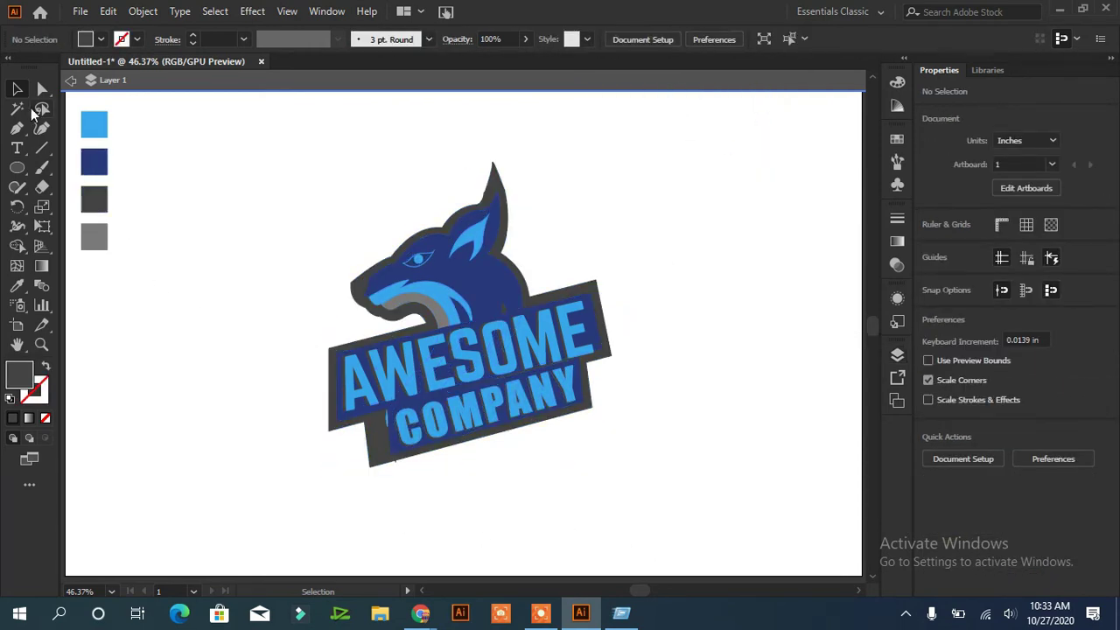
# - Draw a large dark blue rectangle across the artboard and send it behind the logo
pyautogui.rightClick(17, 167)
pyautogui.click(57, 167)
pyautogui.moveTo(208, 134)
pyautogui.mouseDown()
pyautogui.moveTo(770, 538)
pyautogui.moveTo(738, 532)
pyautogui.mouseUp()
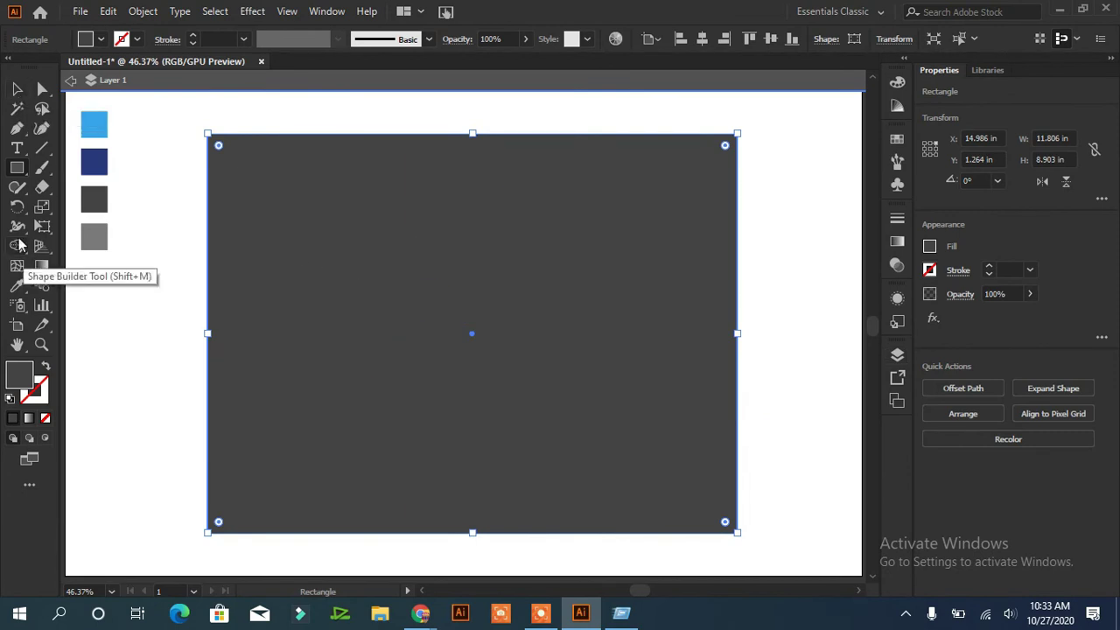
pyautogui.press('i')
pyautogui.click(94, 162)
pyautogui.press('v')
pyautogui.hotkey('ctrl', 'shift', '[')
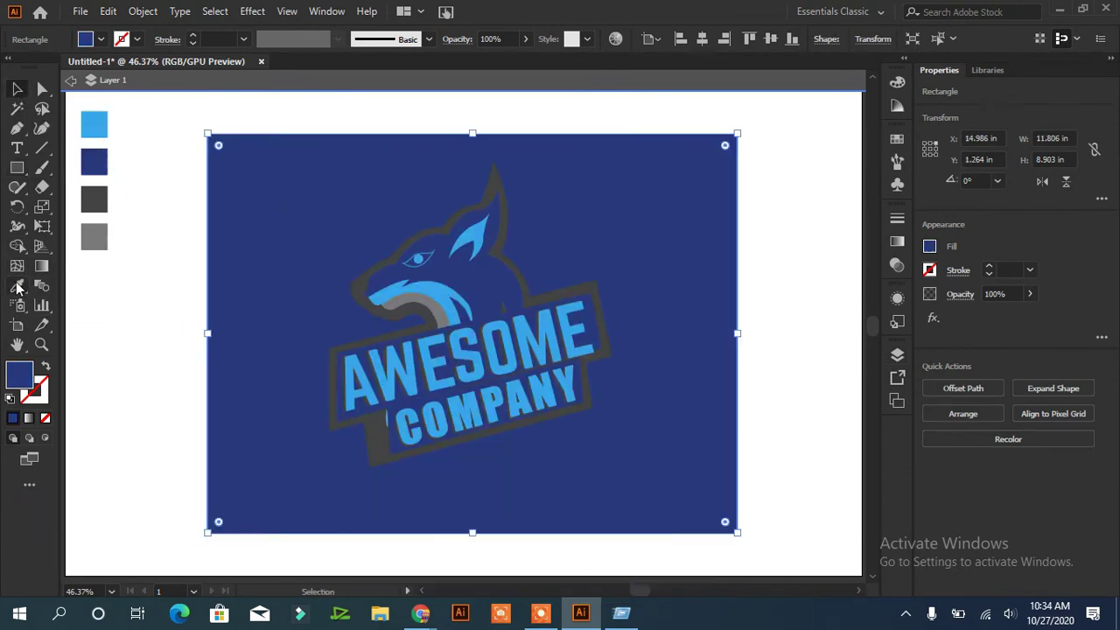
pyautogui.press('i')
pyautogui.click(93, 126)
pyautogui.hotkey('ctrl', 'z')
# - Add a light blue circle over the logo and move it below the logo in Layers
pyautogui.press('l')
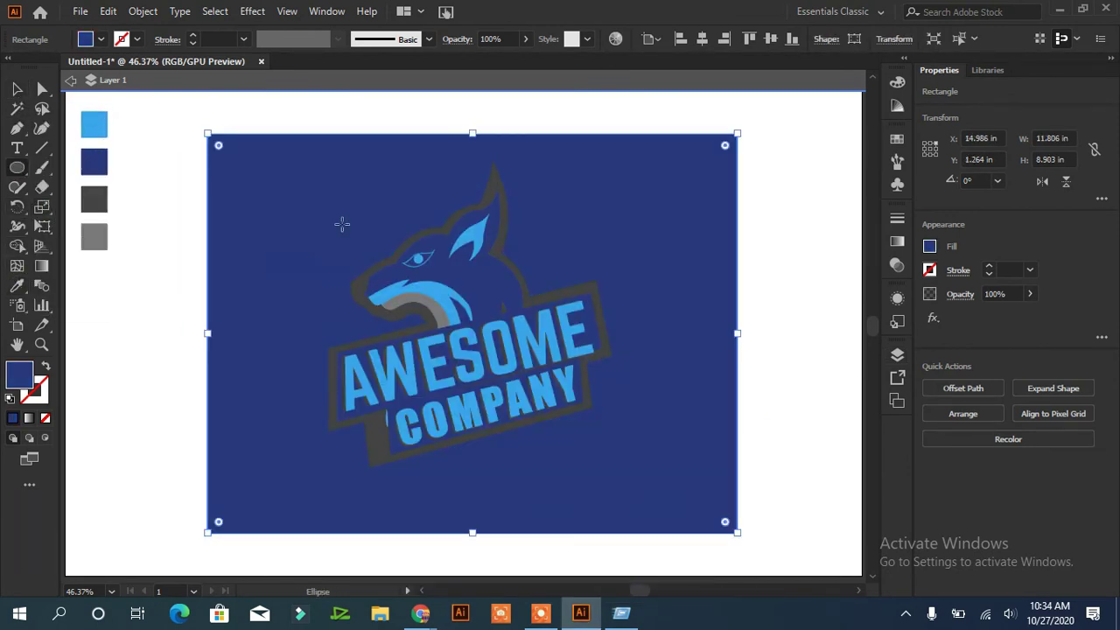
pyautogui.moveTo(315, 207); pyautogui.dragTo(653, 537)
pyautogui.moveTo(490, 387); pyautogui.dragTo(481, 346)
pyautogui.press('i')
pyautogui.click(94, 125)
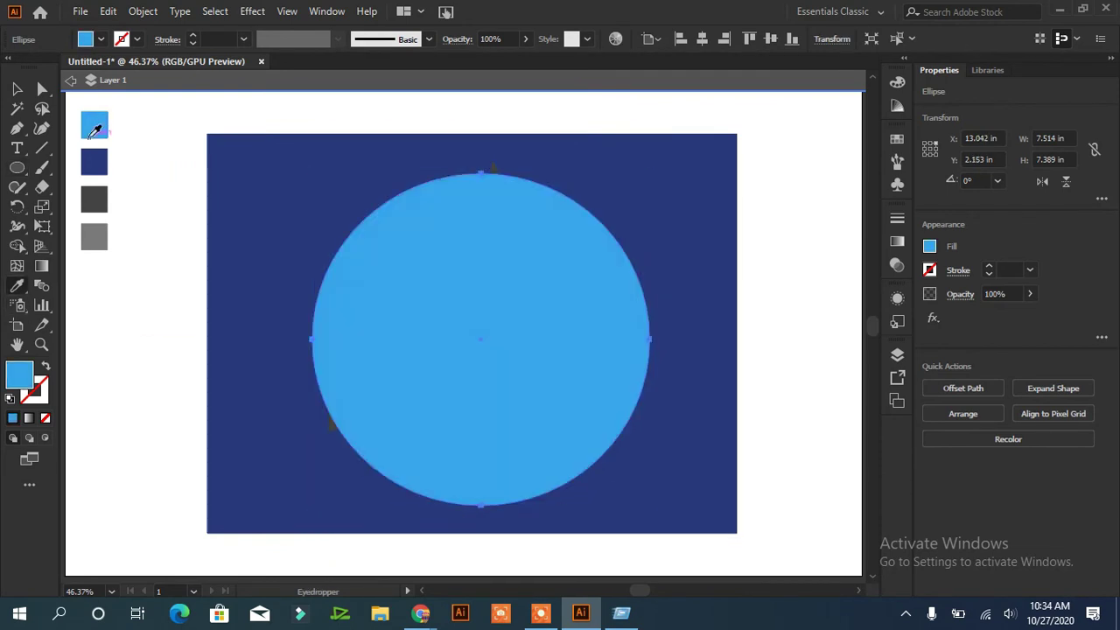
pyautogui.click(897, 354)
pyautogui.moveTo(815, 400); pyautogui.dragTo(814, 429)
pyautogui.press('Left')
pyautogui.press('Left')
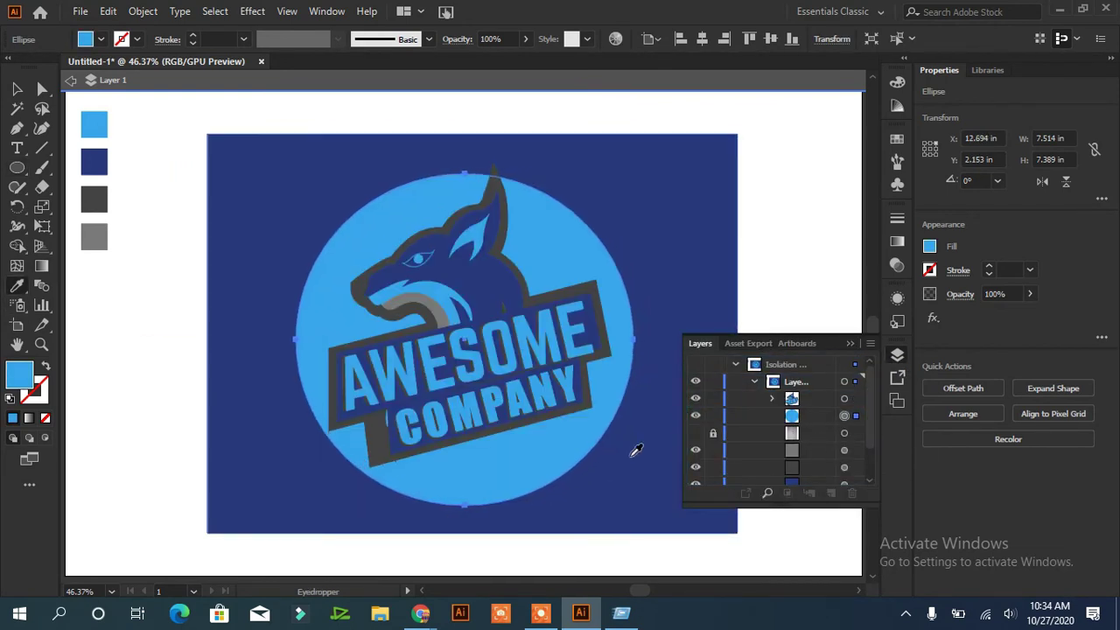
pyautogui.press('Up')
pyautogui.press('Up')
pyautogui.press('Up')
pyautogui.press('Down')
pyautogui.click(252, 11)
pyautogui.moveTo(270, 285)
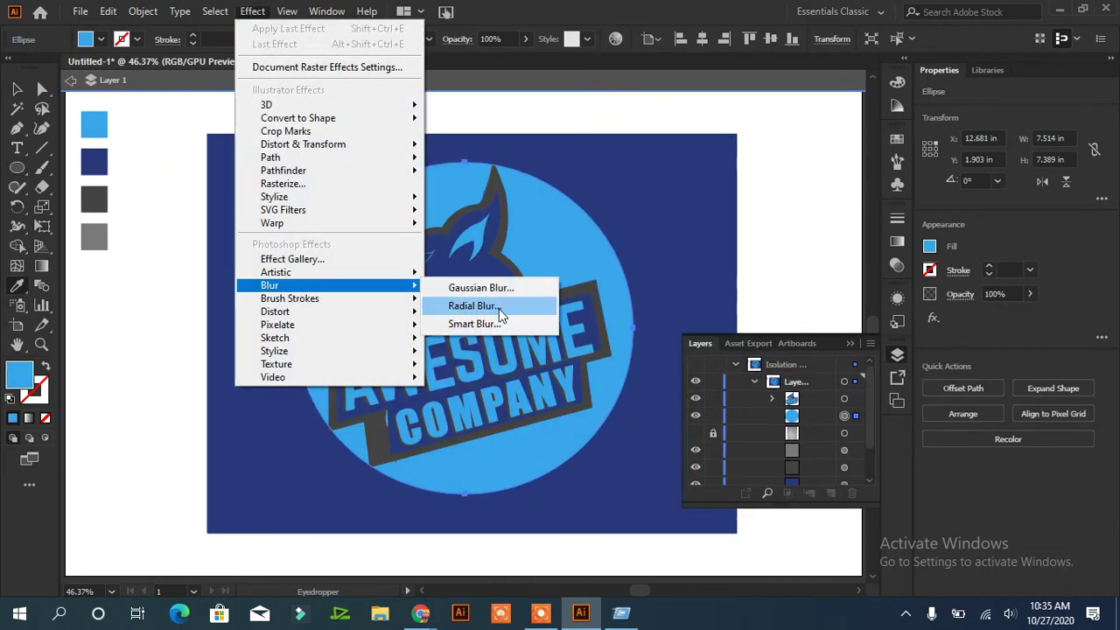
# - Apply a Gaussian Blur of radius about 163 to the circle
pyautogui.click(527, 304)
pyautogui.moveTo(600, 188); pyautogui.dragTo(664, 188)
pyautogui.click(744, 191)
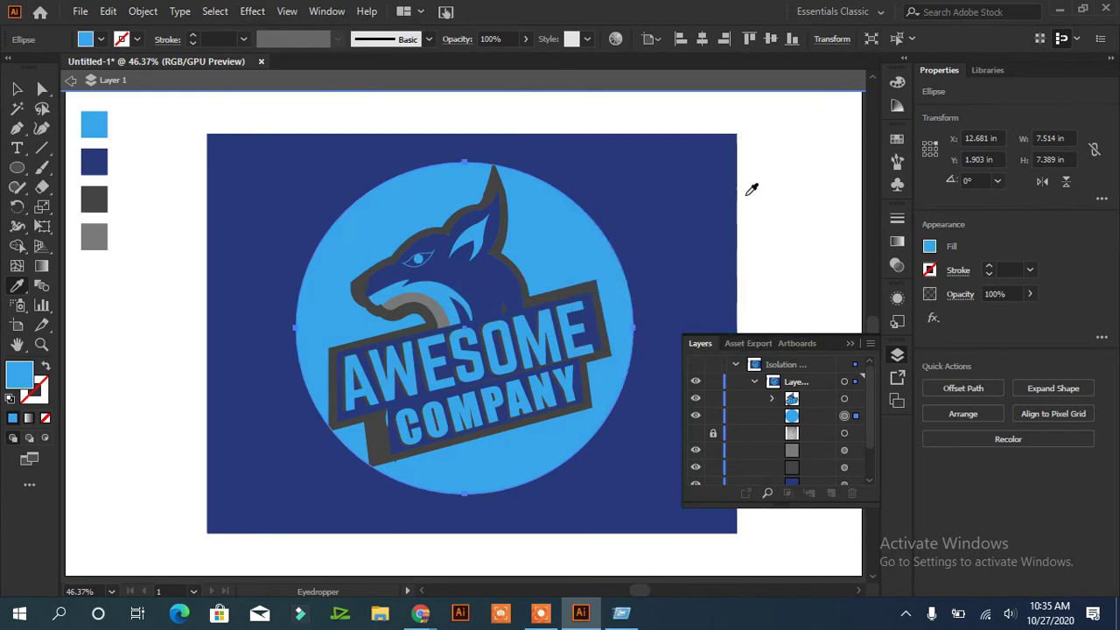
pyautogui.click(252, 12)
pyautogui.click(486, 290)
pyautogui.moveTo(783, 138); pyautogui.dragTo(804, 138)
pyautogui.click(784, 176)
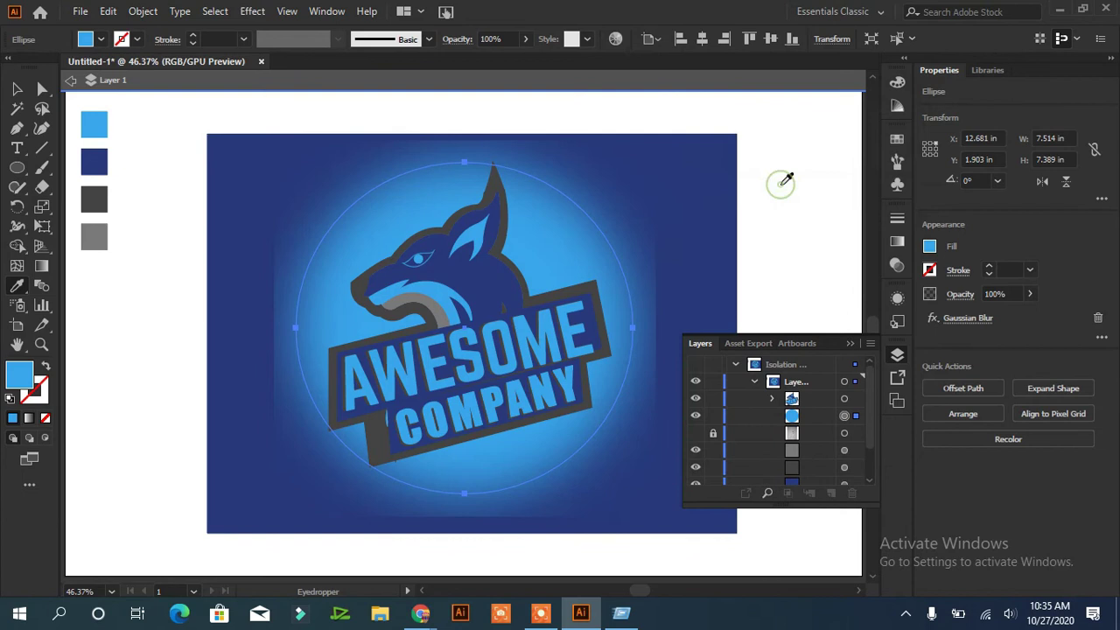
# - Fill the circle with a radial gradient whose right stop is light blue
pyautogui.click(897, 245)
pyautogui.click(707, 231)
pyautogui.click(703, 356)
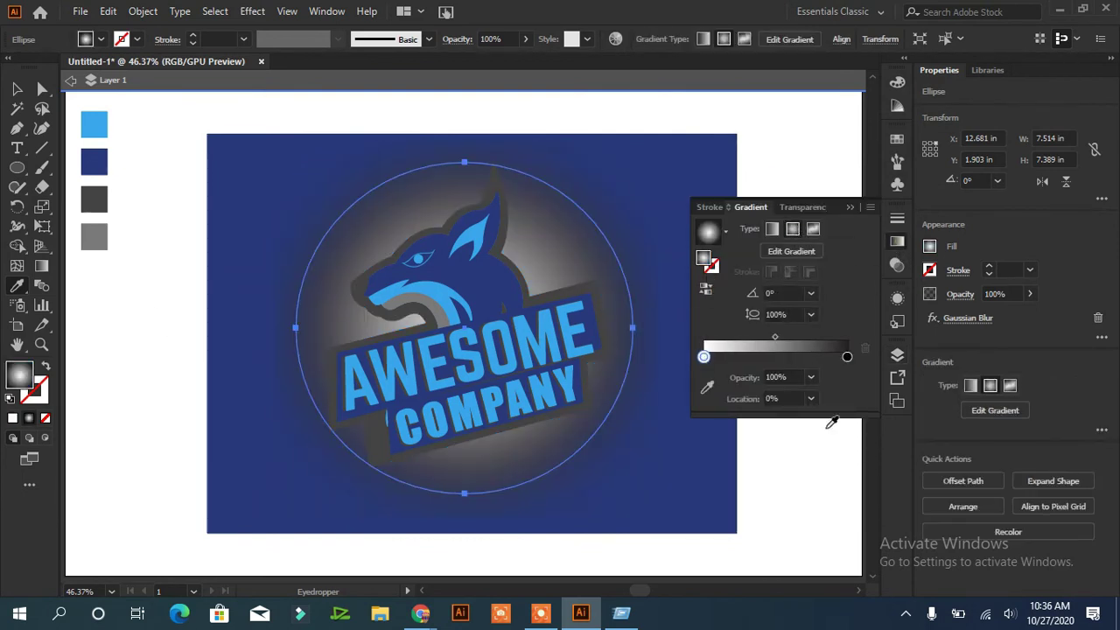
pyautogui.click(847, 356)
pyautogui.click(707, 385)
pyautogui.click(105, 127)
# - Adjust the gradient's aspect ratio and shift its midpoint toward the centre
pyautogui.click(703, 337)
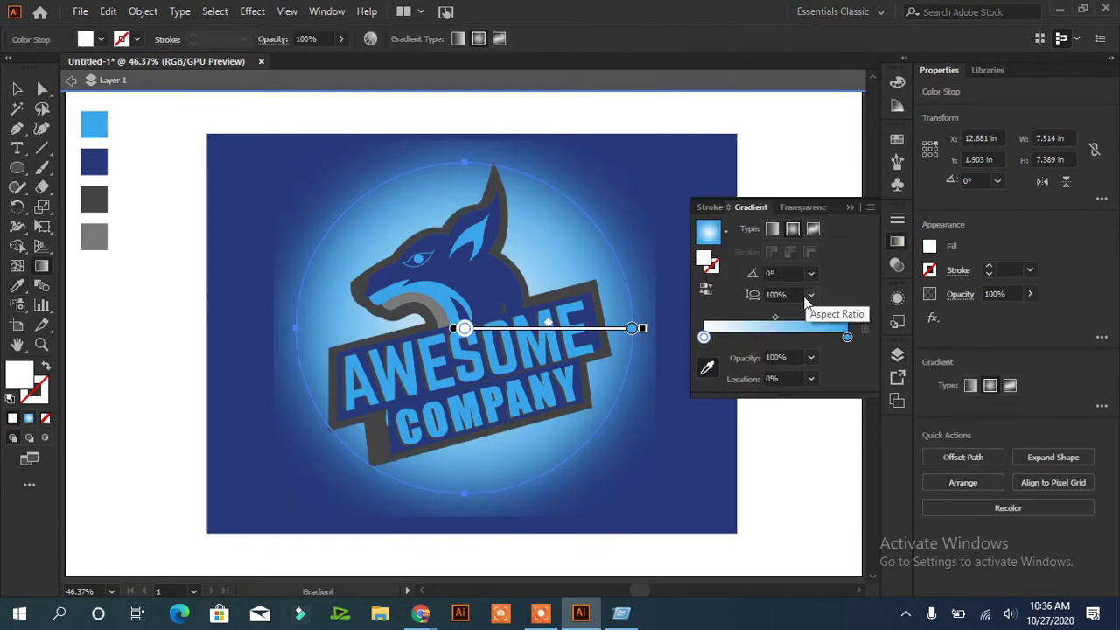
pyautogui.click(810, 294)
pyautogui.click(855, 559)
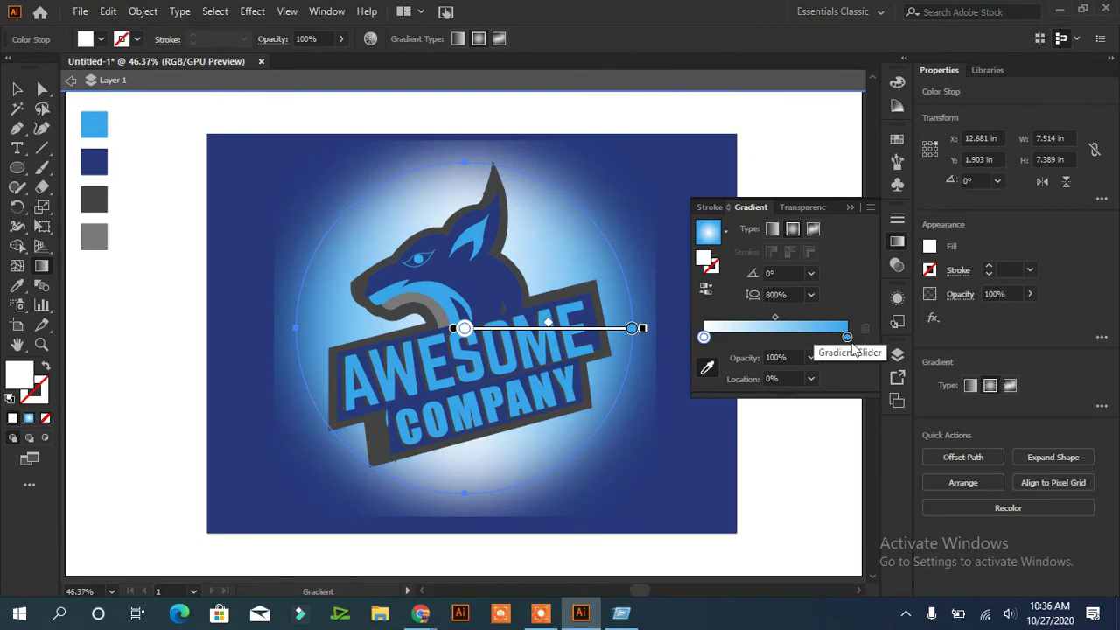
pyautogui.click(847, 337)
pyautogui.click(811, 294)
pyautogui.click(820, 317)
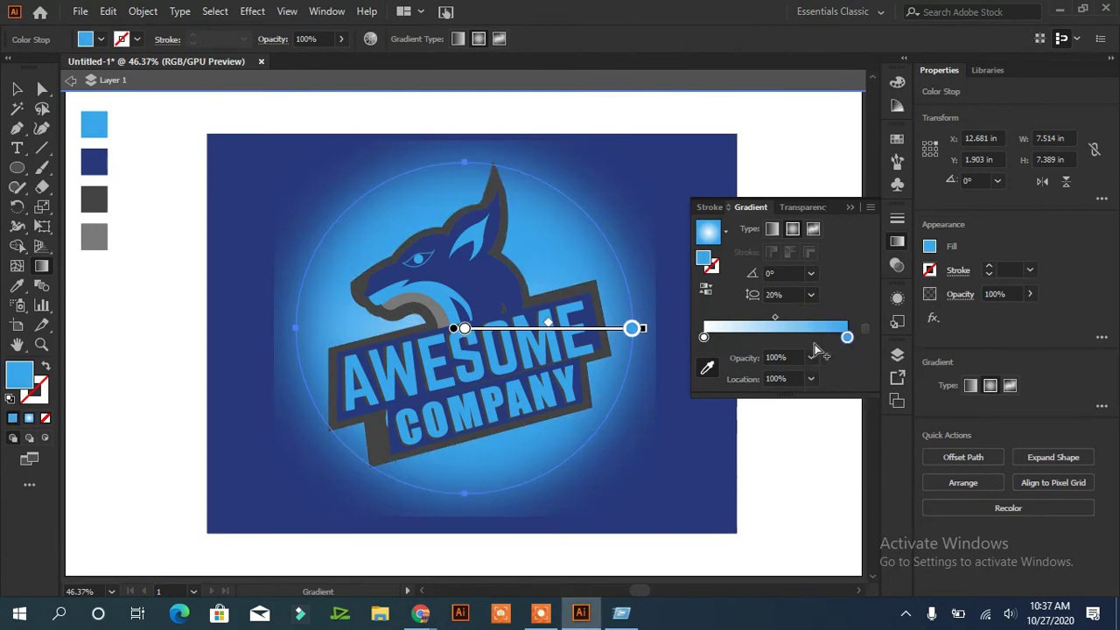
pyautogui.moveTo(775, 317); pyautogui.dragTo(749, 317)
# - Set the outer stop to 0% opacity and reshape the gradient into a round glow
pyautogui.click(703, 337)
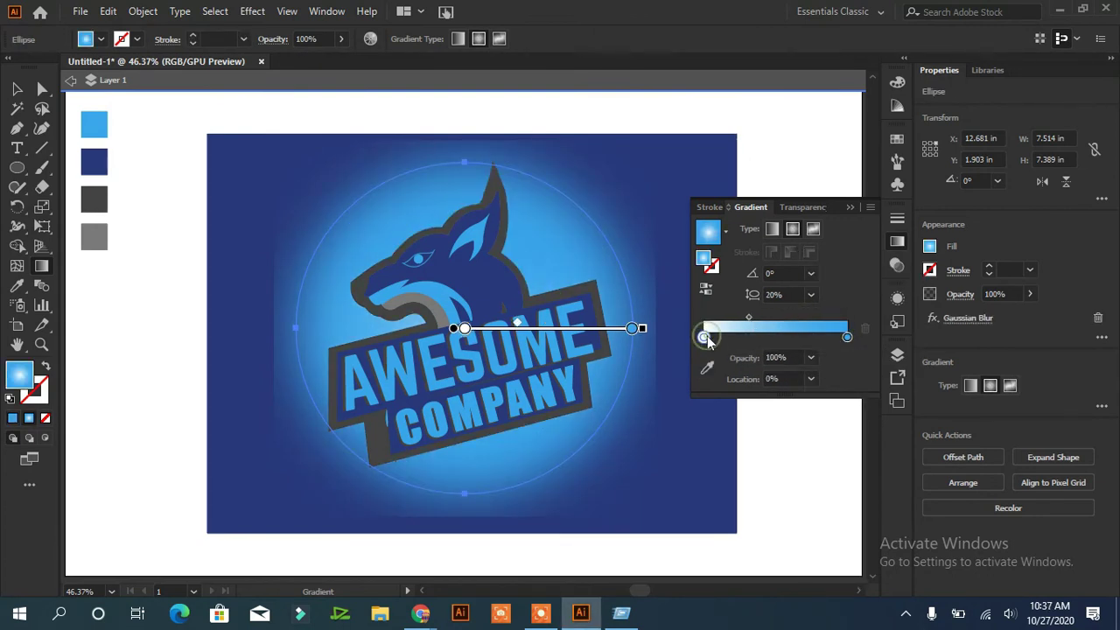
pyautogui.click(811, 357)
pyautogui.click(810, 377)
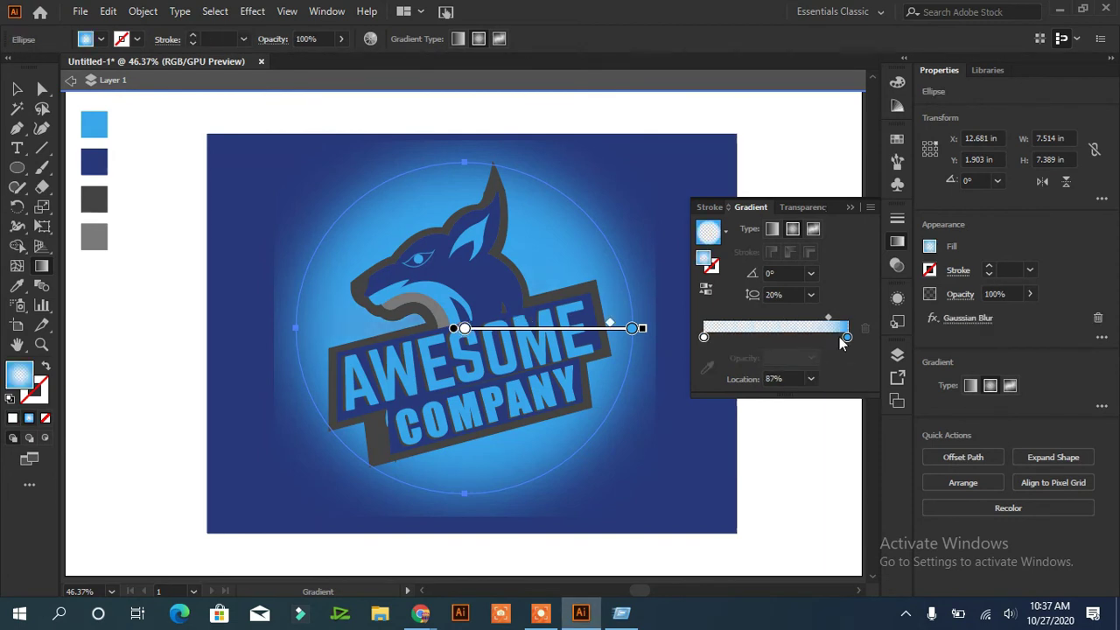
pyautogui.moveTo(847, 336)
pyautogui.mouseDown()
pyautogui.moveTo(721, 336)
pyautogui.moveTo(799, 337)
pyautogui.mouseUp()
pyautogui.moveTo(721, 336); pyautogui.dragTo(791, 336)
pyautogui.moveTo(464, 164); pyautogui.dragTo(463, 161)
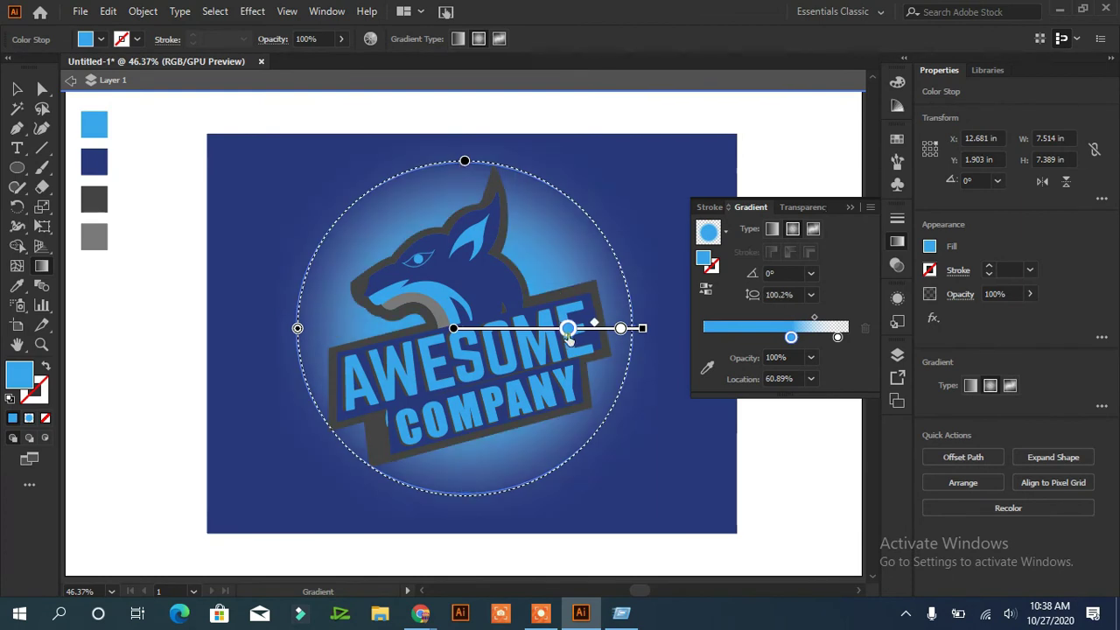
pyautogui.moveTo(620, 328)
pyautogui.mouseDown()
pyautogui.moveTo(570, 329)
pyautogui.moveTo(611, 329)
pyautogui.mouseUp()
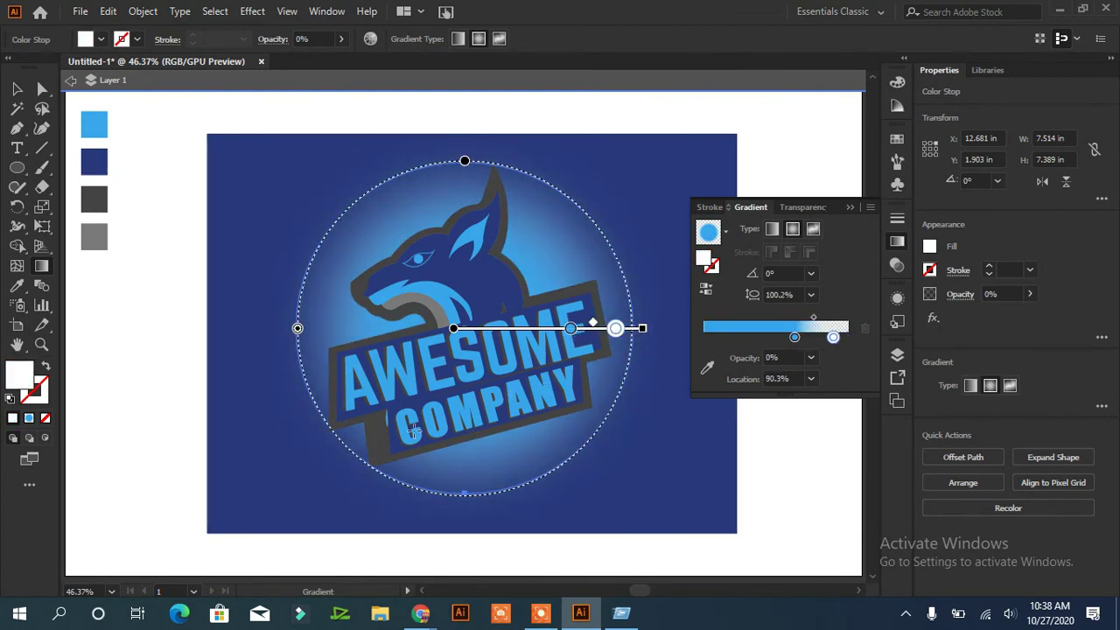
pyautogui.click(16, 88)
pyautogui.click(237, 184)
# - Paste a copy of the background in front, fill it light blue at 47% opacity
pyautogui.click(107, 12)
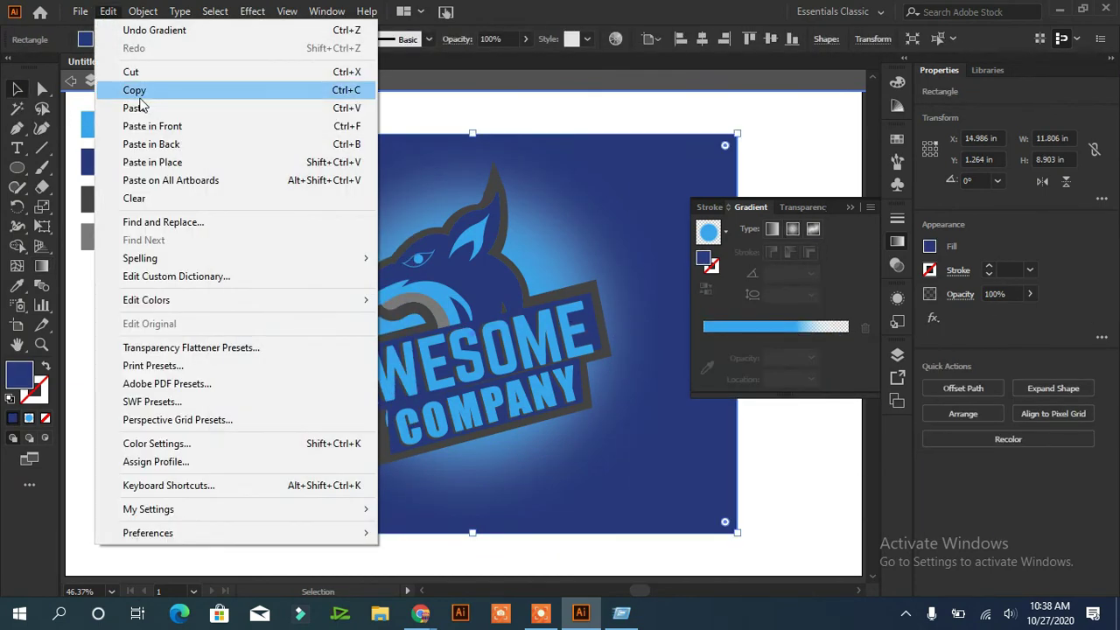
pyautogui.click(135, 90)
pyautogui.click(153, 126)
pyautogui.press('i')
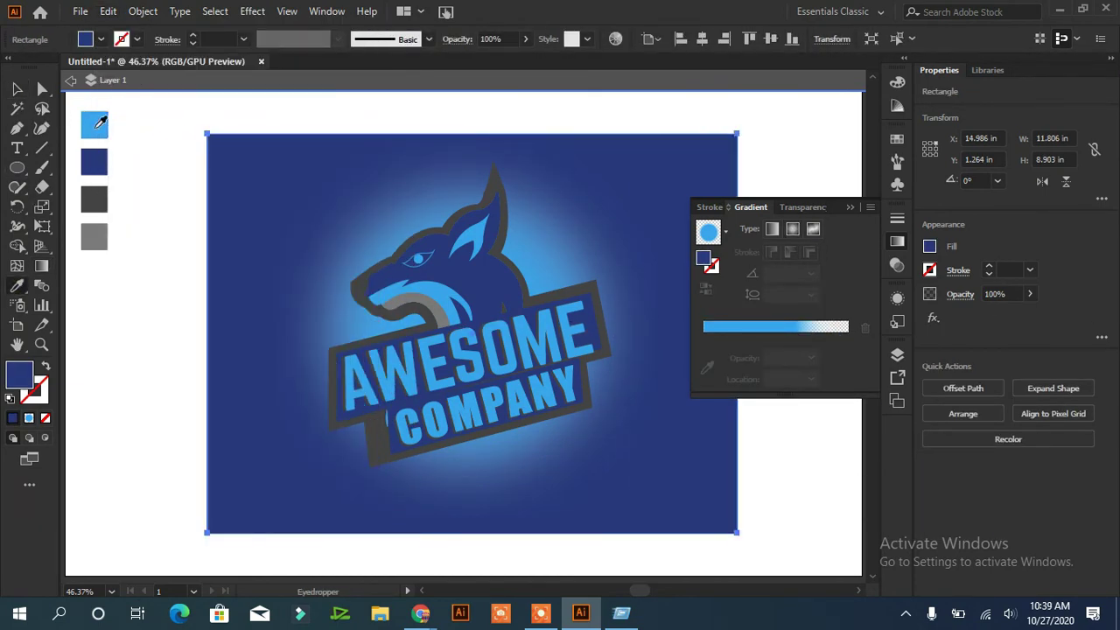
pyautogui.click(94, 124)
pyautogui.click(1029, 294)
pyautogui.moveTo(1031, 315)
pyautogui.mouseDown()
pyautogui.moveTo(982, 322)
pyautogui.moveTo(995, 320)
pyautogui.mouseUp()
pyautogui.press('v')
pyautogui.click(156, 149)
# - Give the wolf logo a drop shadow with 0.2 in X and Y offsets
pyautogui.click(796, 426)
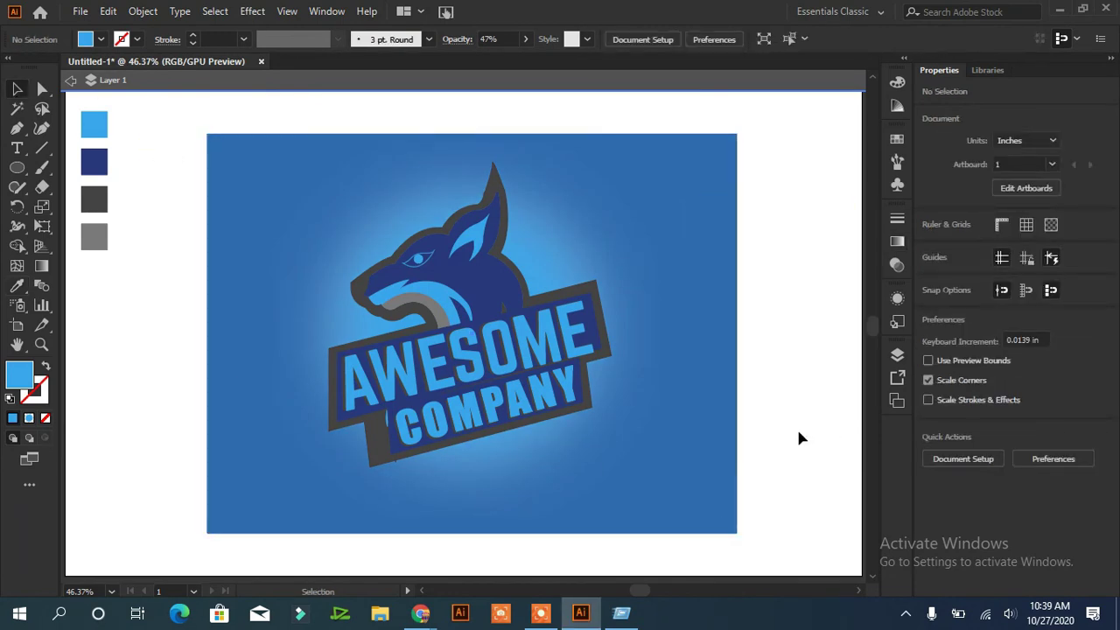
pyautogui.click(490, 367)
pyautogui.click(252, 11)
pyautogui.click(510, 199)
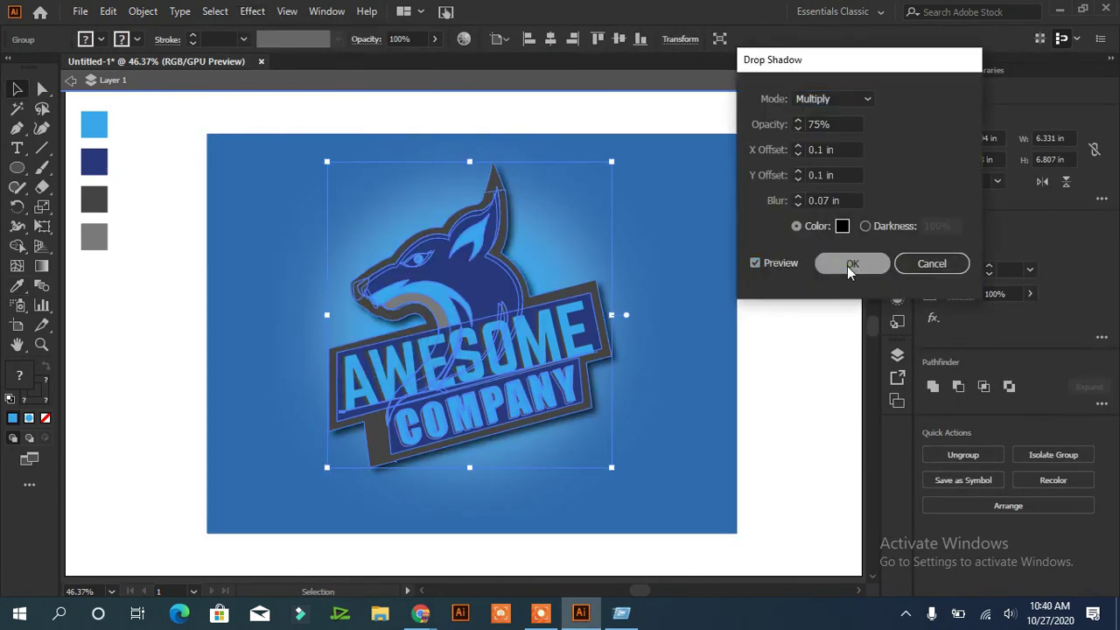
pyautogui.click(797, 172)
pyautogui.click(797, 146)
pyautogui.click(849, 263)
pyautogui.click(719, 290)
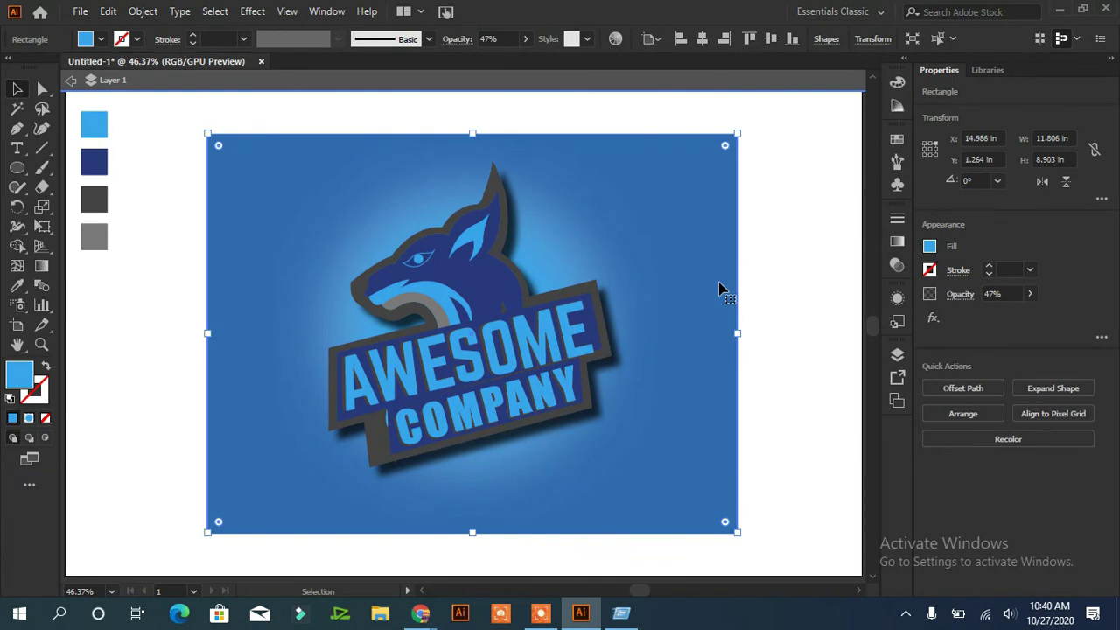
pyautogui.click(131, 143)
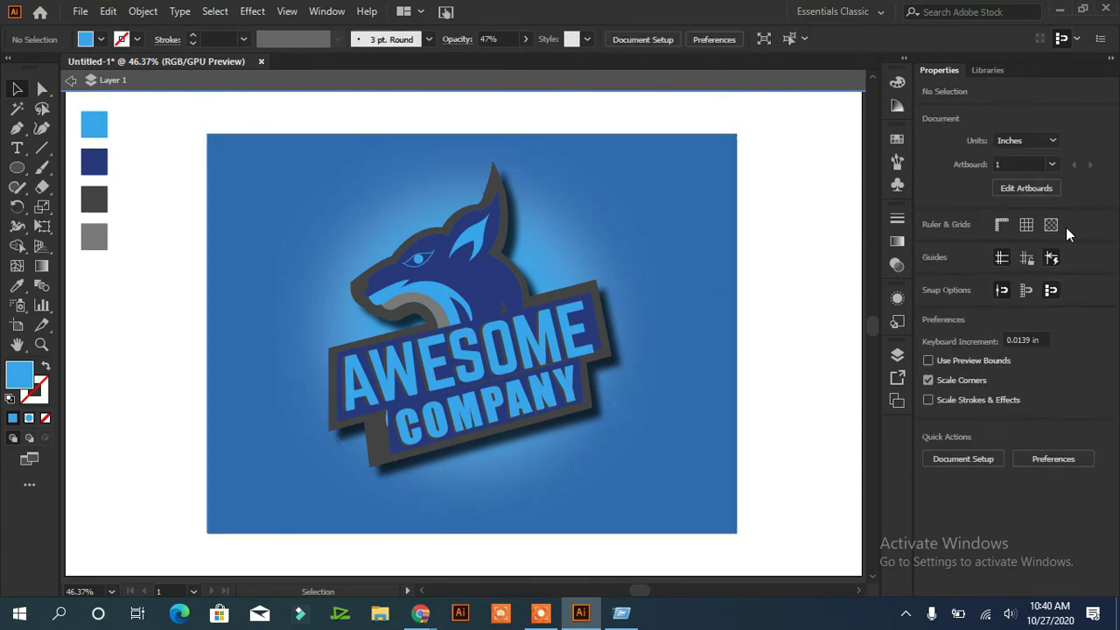
# - Drag the background's corners out to fill the 17.778 × 11.111 in artboard, then exit isolation mode
pyautogui.hotkey('ctrl', '=')
pyautogui.hotkey('ctrl', '=')
pyautogui.hotkey('ctrl', '-')
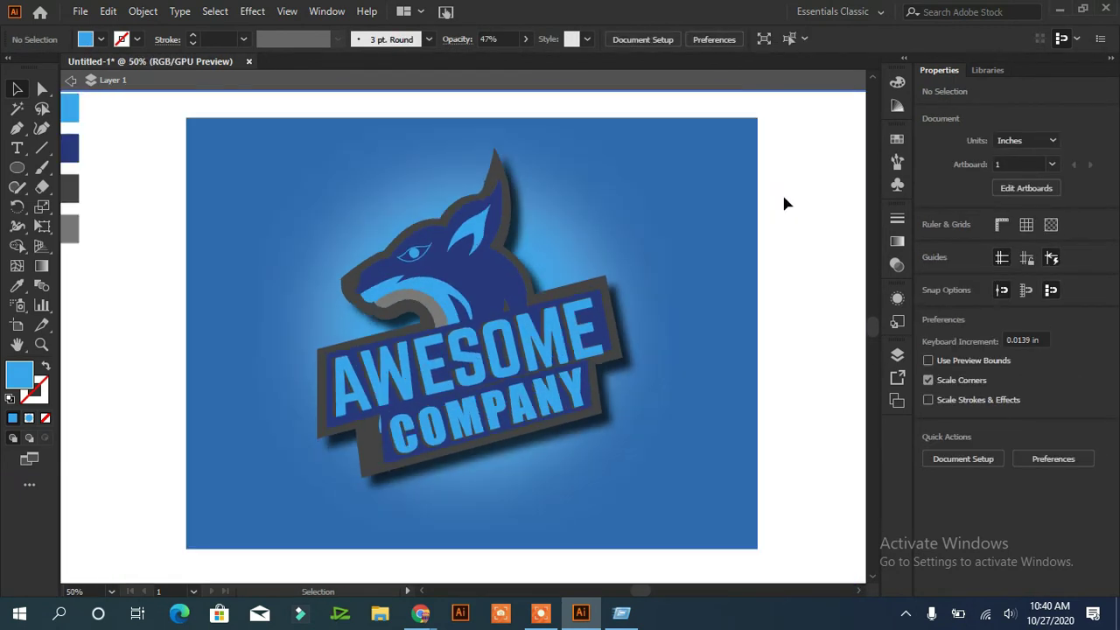
pyautogui.click(753, 379)
pyautogui.hotkey('ctrl', 'a')
pyautogui.moveTo(758, 549)
pyautogui.mouseDown()
pyautogui.moveTo(796, 582)
pyautogui.moveTo(761, 275)
pyautogui.mouseUp()
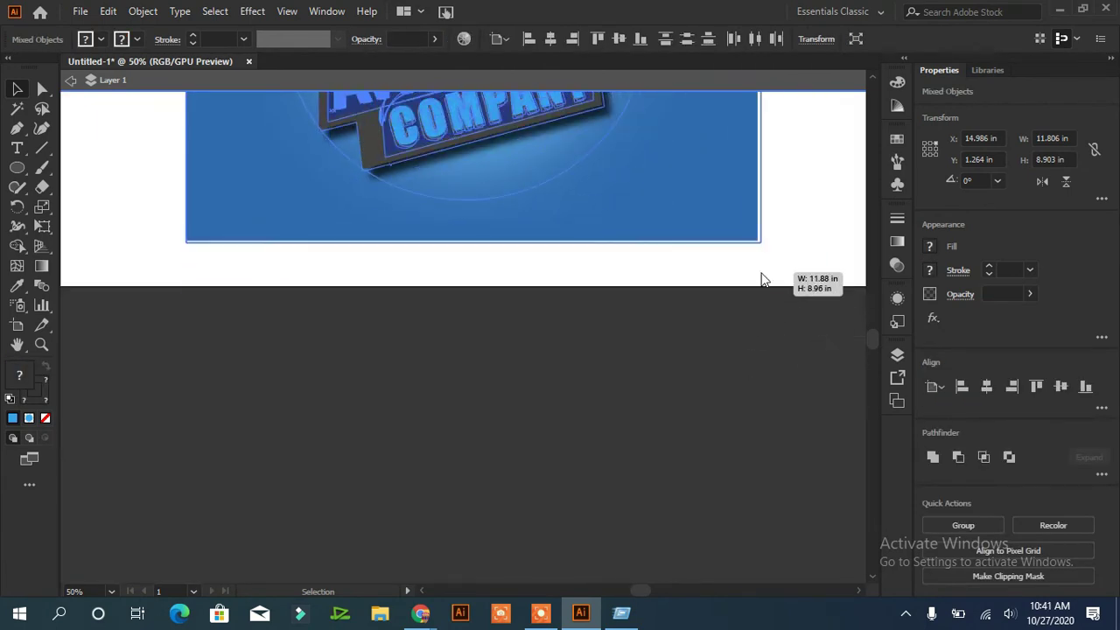
pyautogui.scroll(5, 675, 357)
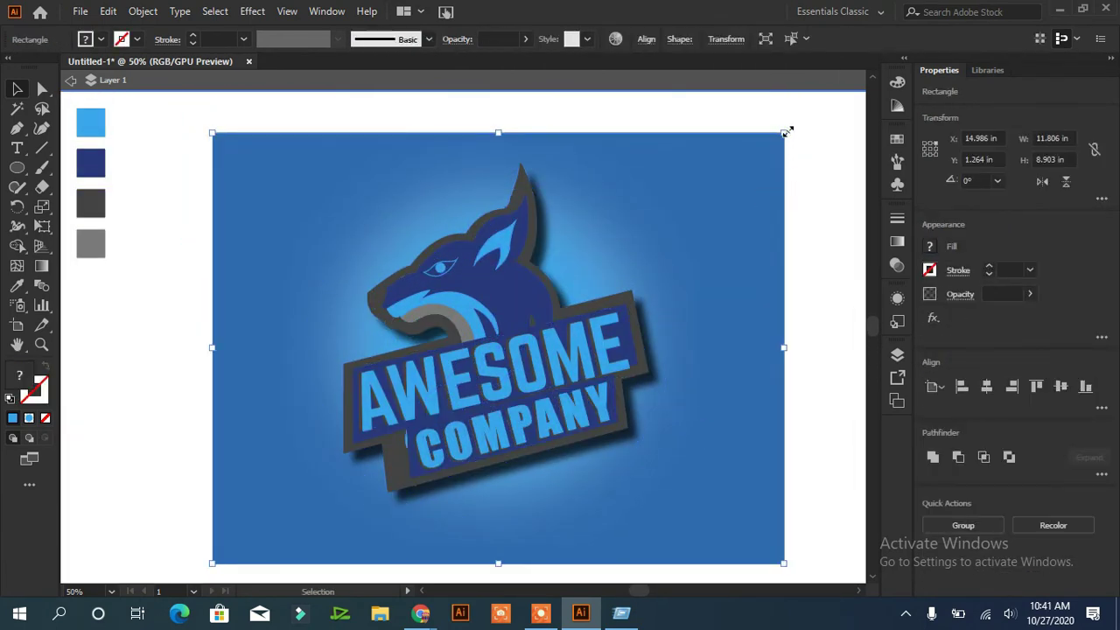
pyautogui.moveTo(784, 133); pyautogui.dragTo(847, 91)
pyautogui.moveTo(224, 552); pyautogui.dragTo(63, 560)
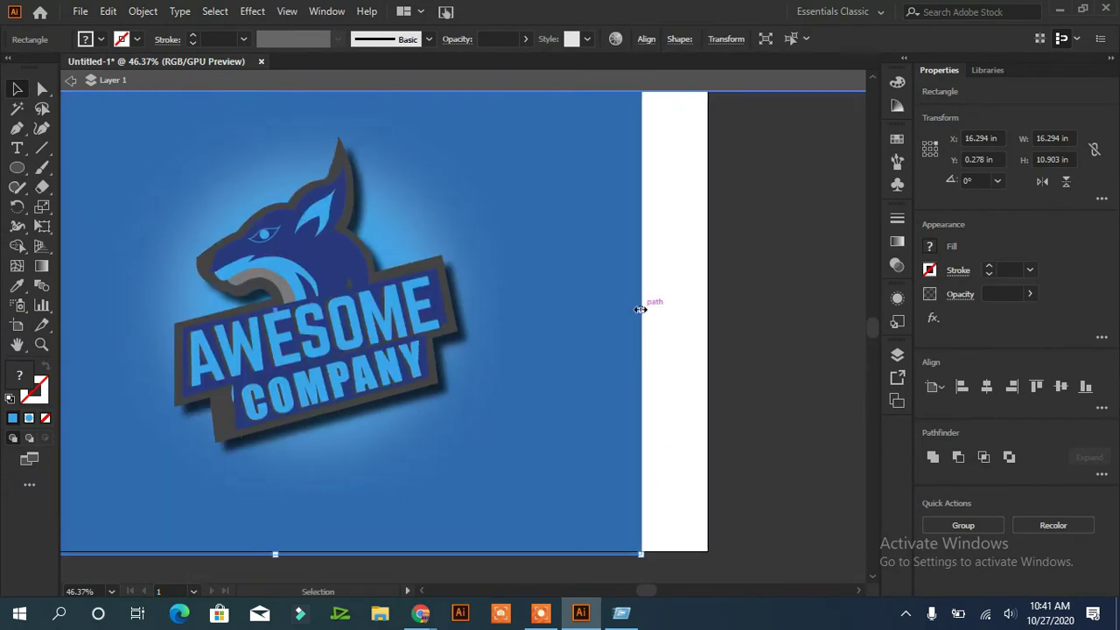
pyautogui.moveTo(640, 310); pyautogui.dragTo(707, 310)
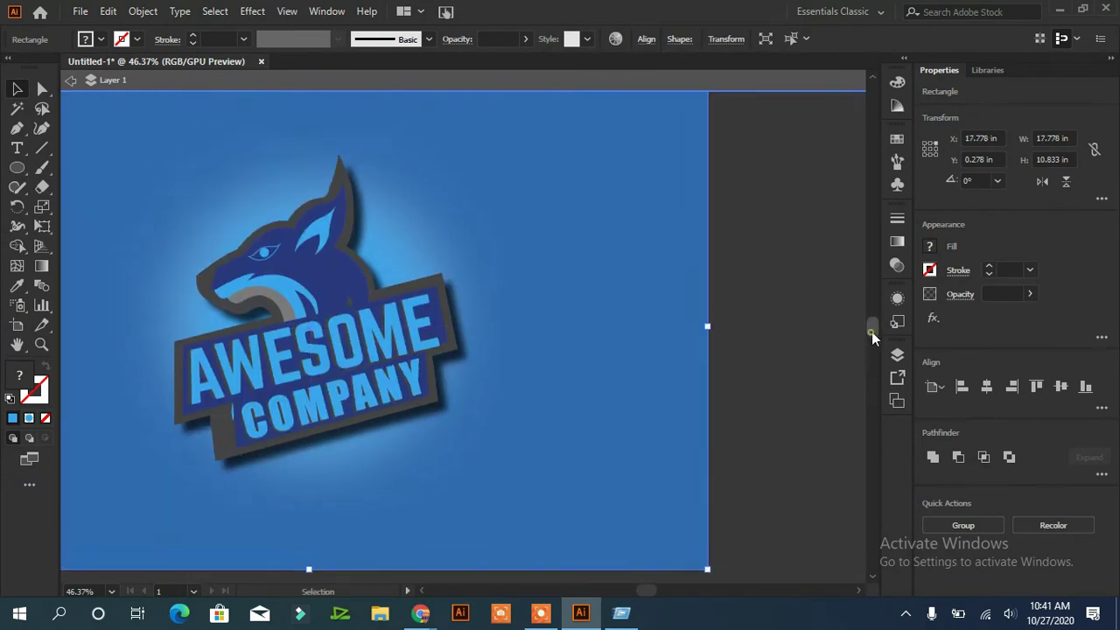
pyautogui.moveTo(872, 320); pyautogui.dragTo(872, 289)
pyautogui.moveTo(315, 257); pyautogui.dragTo(315, 91)
pyautogui.click(71, 81)
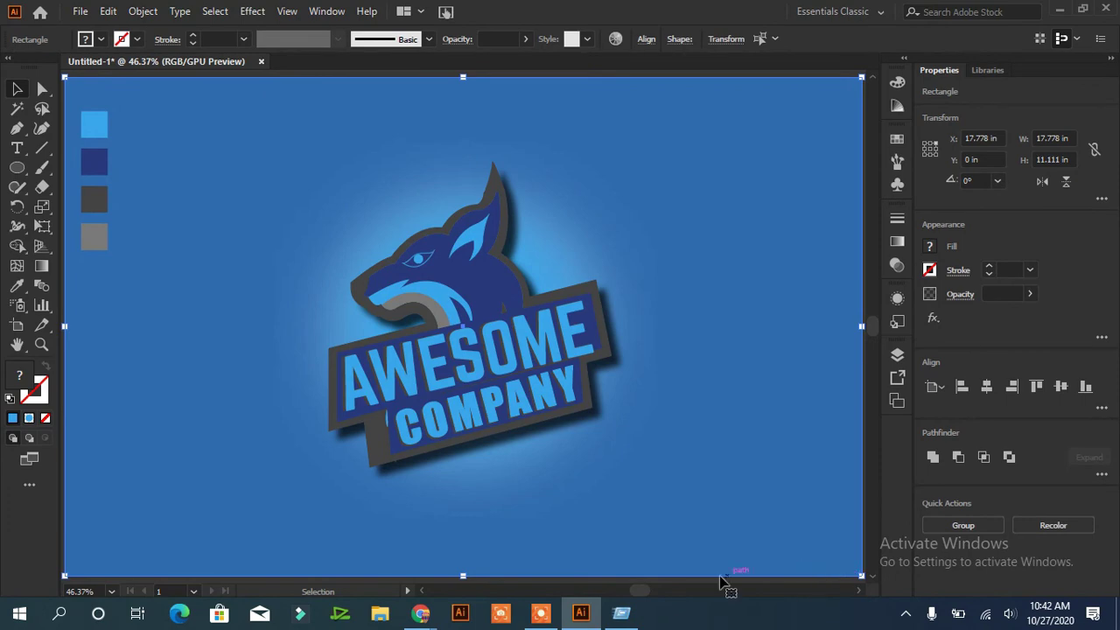
# - Start Save As to store the logo as an Adobe Illustrator (*.AI) file
pyautogui.click(79, 11)
pyautogui.click(96, 158)
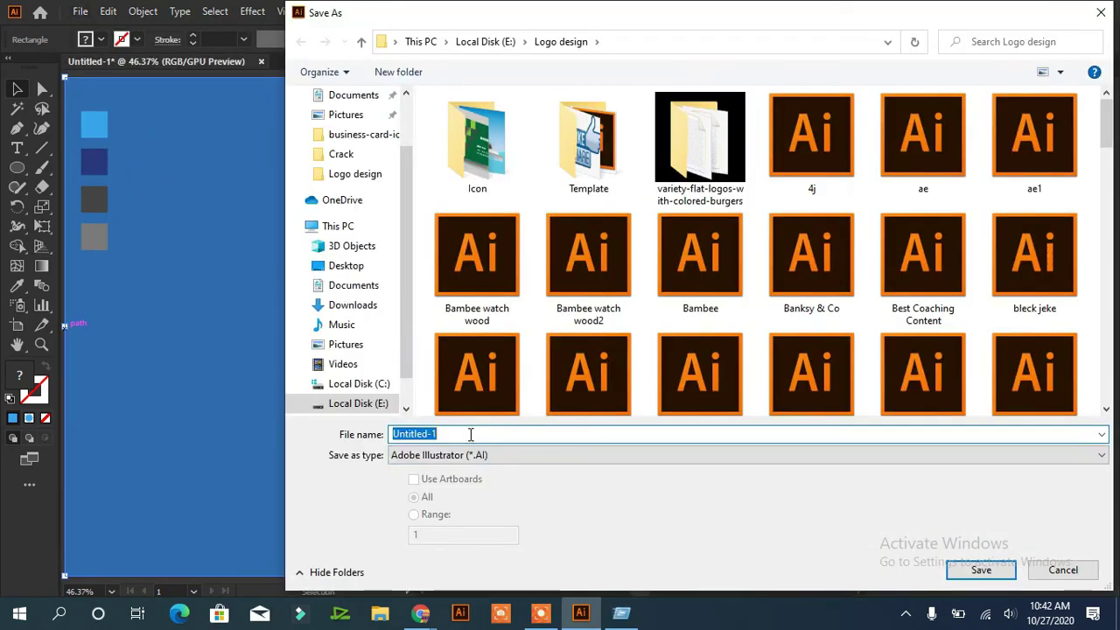